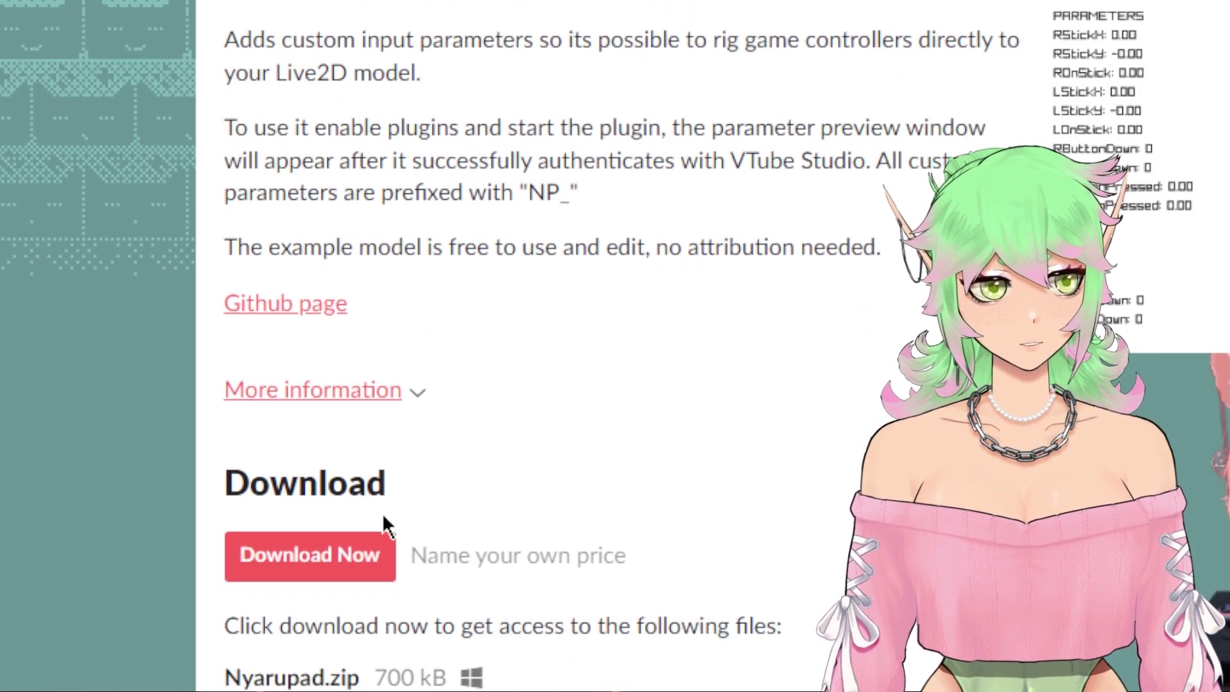
# - Highlight the 'Name your own price' note on the Nyarupad itch.io page, then clear the highlight
pyautogui.moveTo(581, 515); pyautogui.dragTo(392, 508)
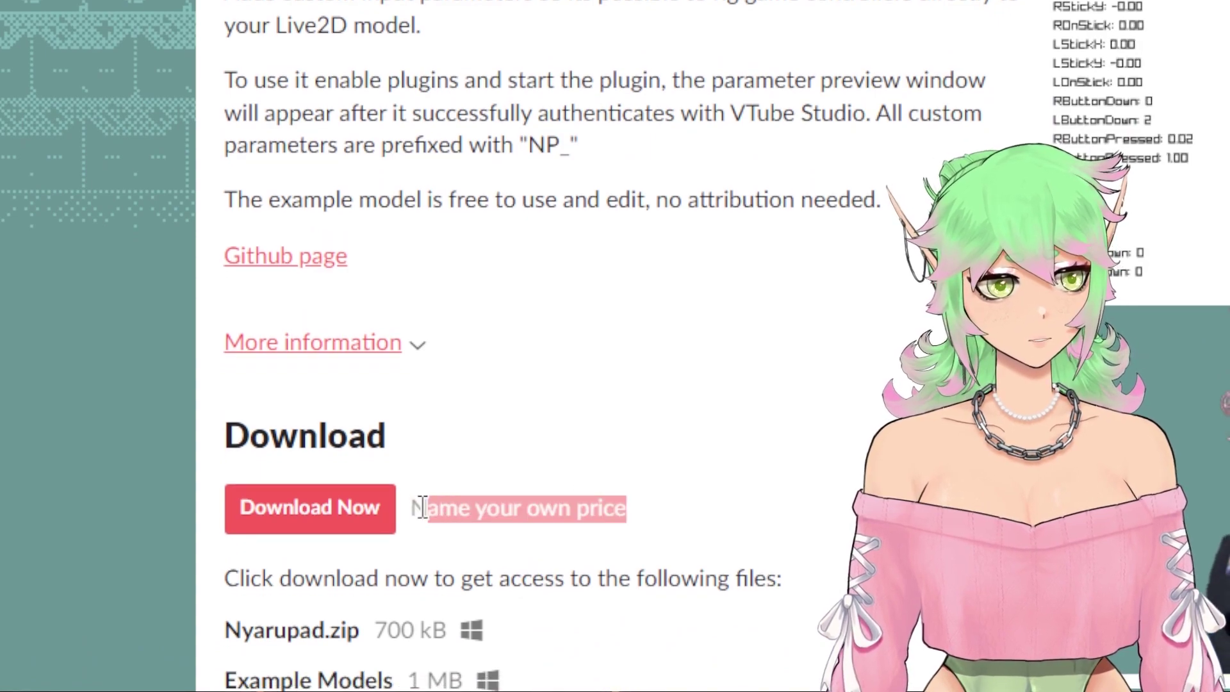
pyautogui.click(585, 512)
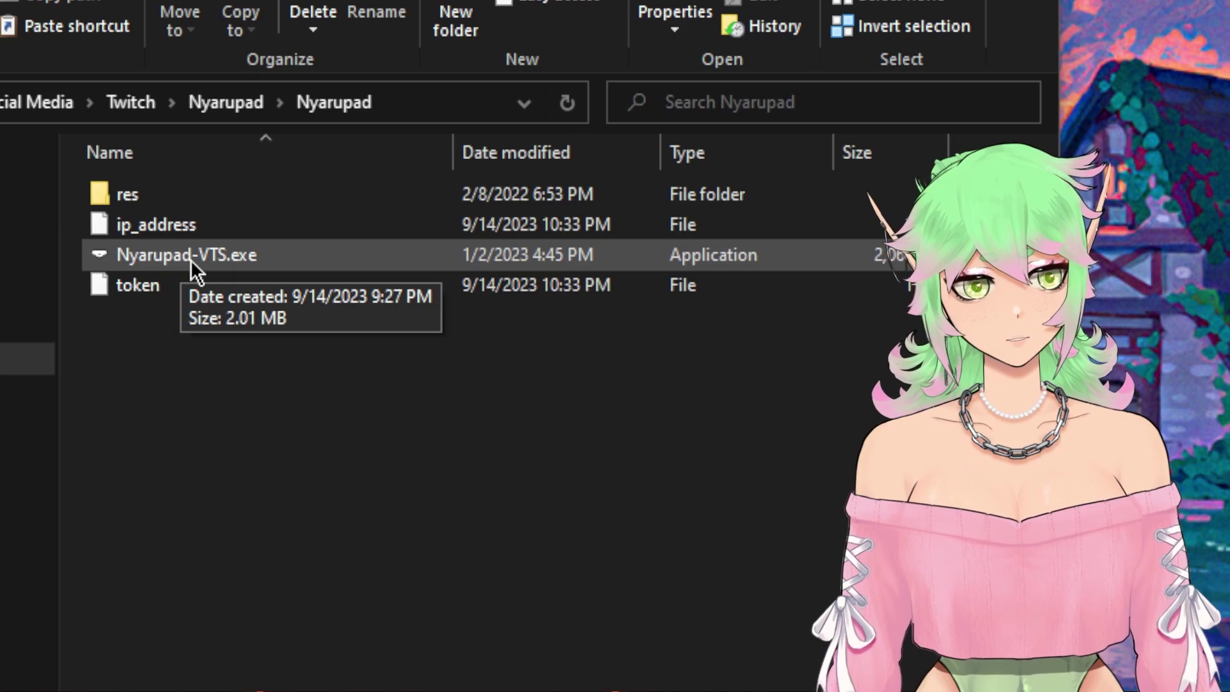
# - Launch Nyarupad-VTS.exe from the extracted Nyarupad folder
pyautogui.doubleClick(189, 257)
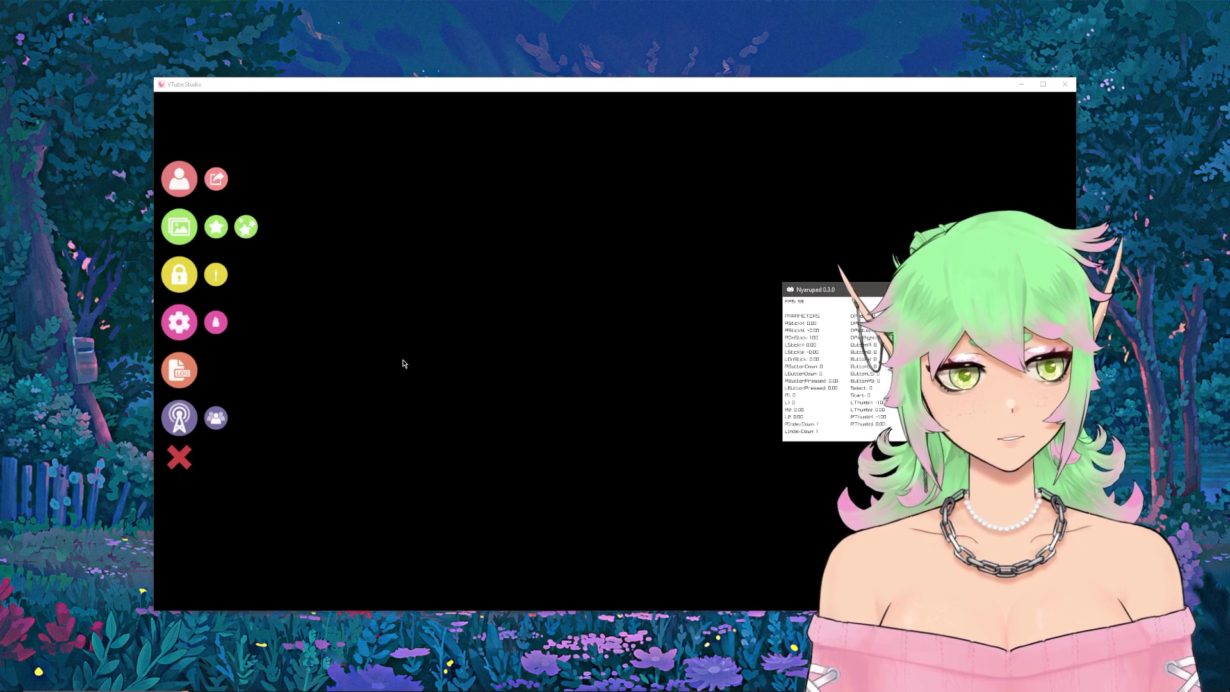
# - Bring VTube Studio forward, check the API status in settings, then close settings
pyautogui.click(247, 357)
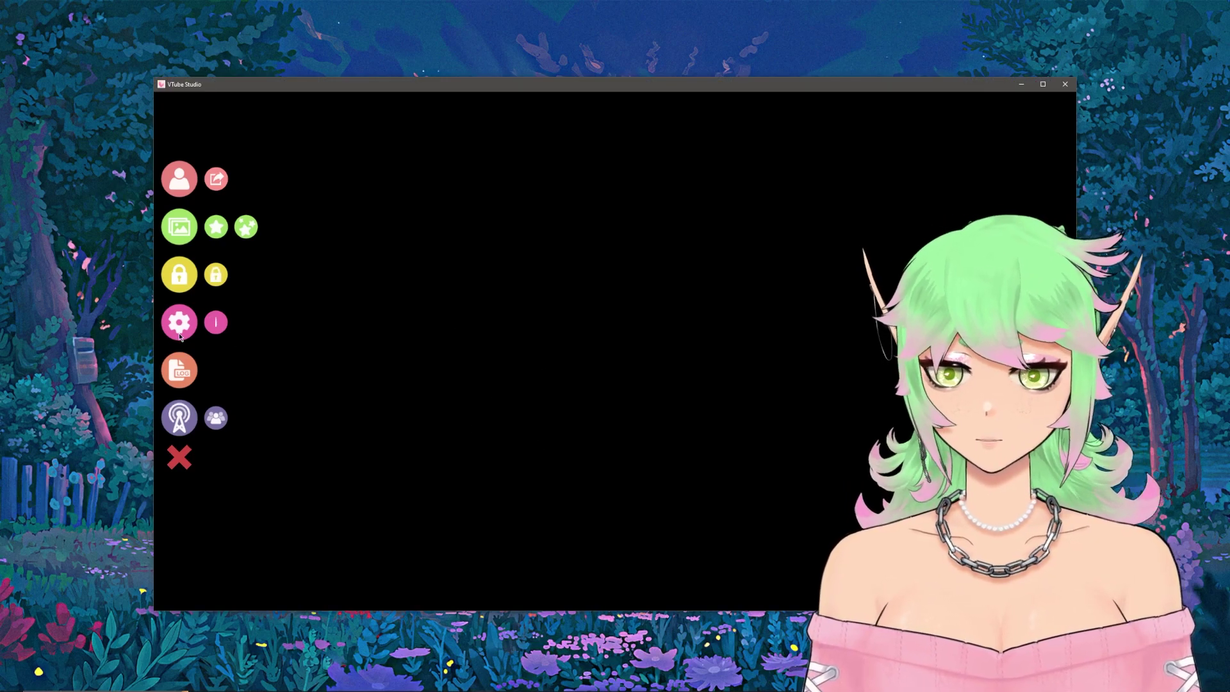
pyautogui.click(178, 334)
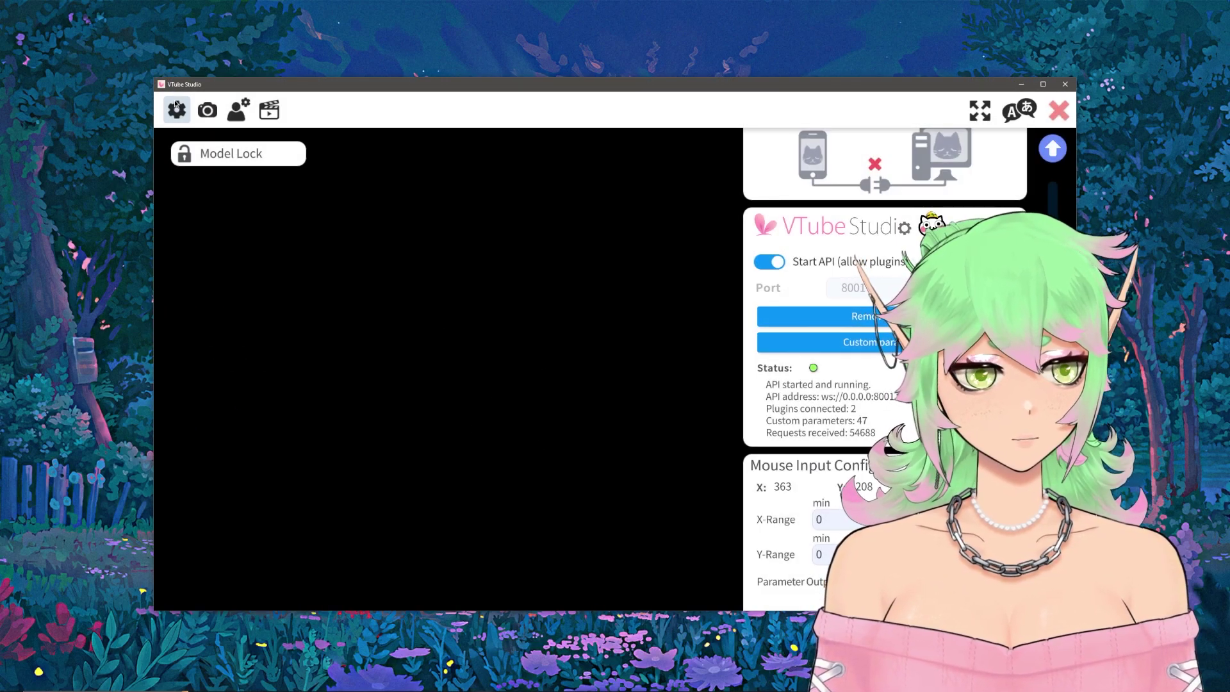
pyautogui.click(176, 105)
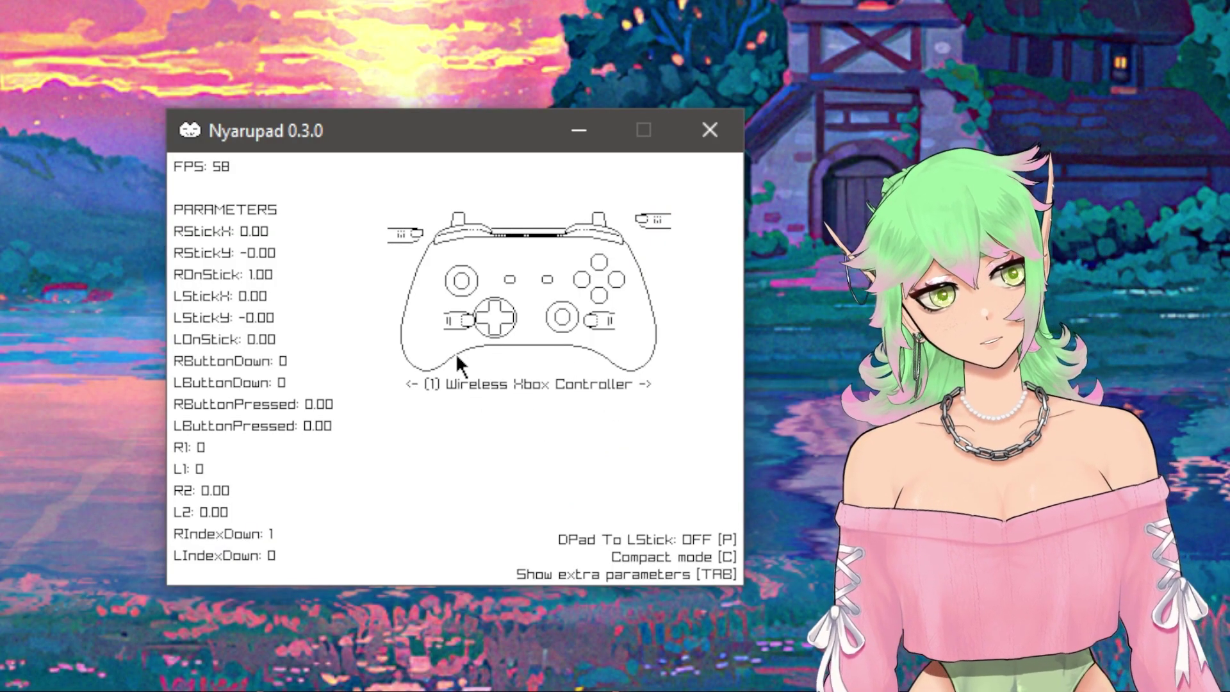
# - Show Nyarupad's extra parameters column and shift its window to the left
pyautogui.press('Tab')
pyautogui.moveTo(542, 141); pyautogui.dragTo(474, 144)
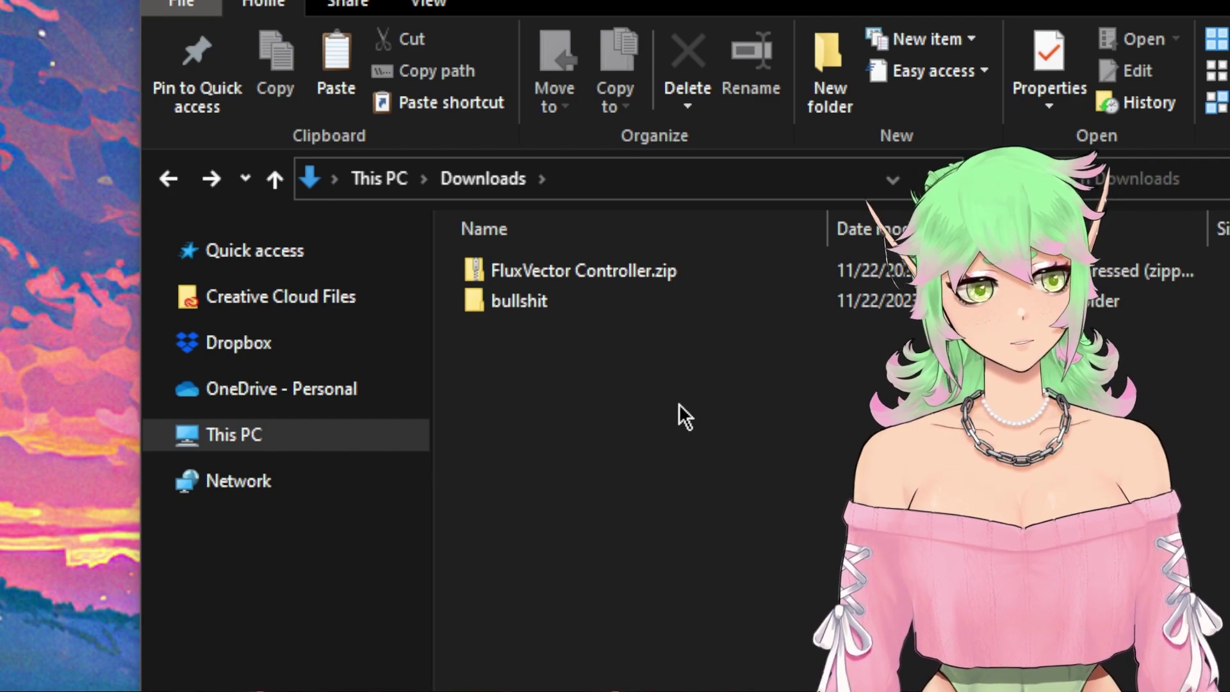
# - Extract FluxVector Controller.zip into Downloads and check the extracted folder
pyautogui.click(640, 269)
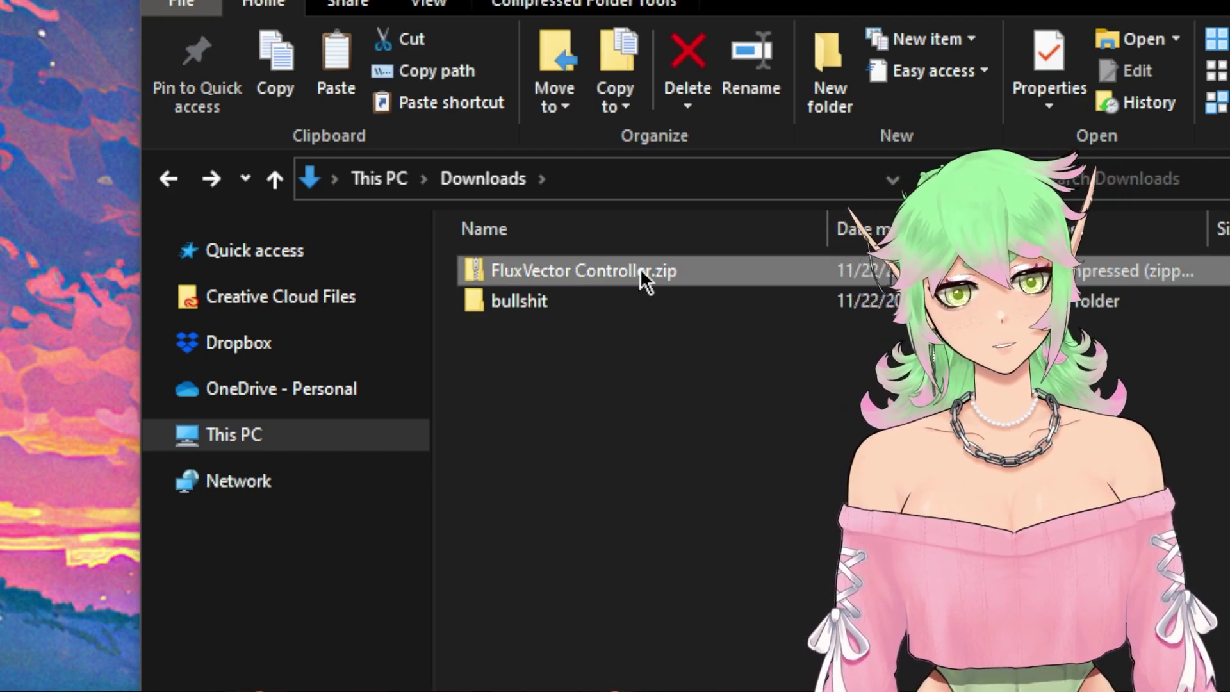
pyautogui.rightClick(640, 268)
pyautogui.click(410, 613)
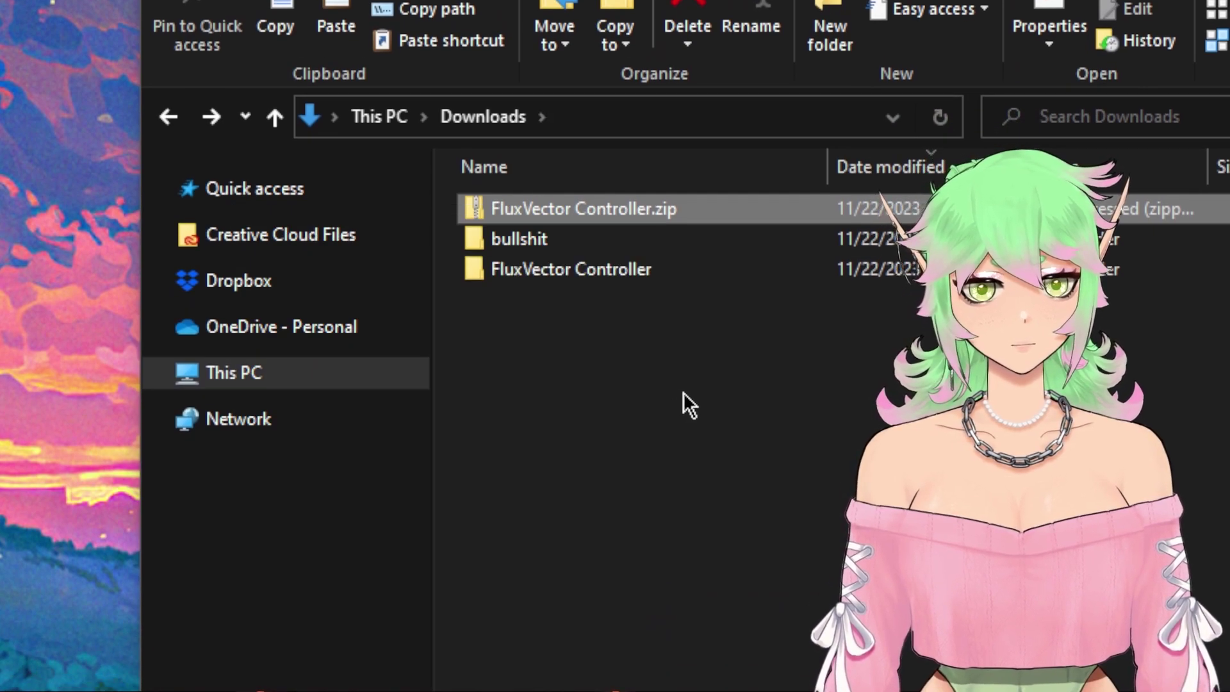
pyautogui.doubleClick(636, 269)
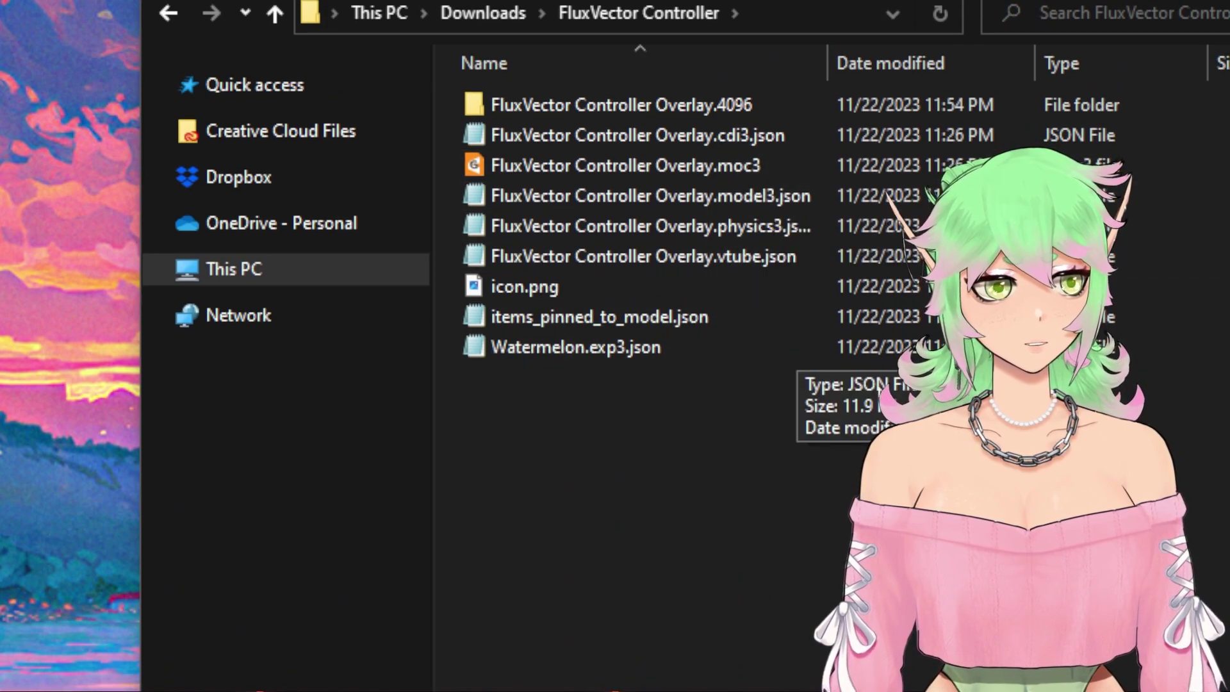
pyautogui.hotkey('alt', 'Left')
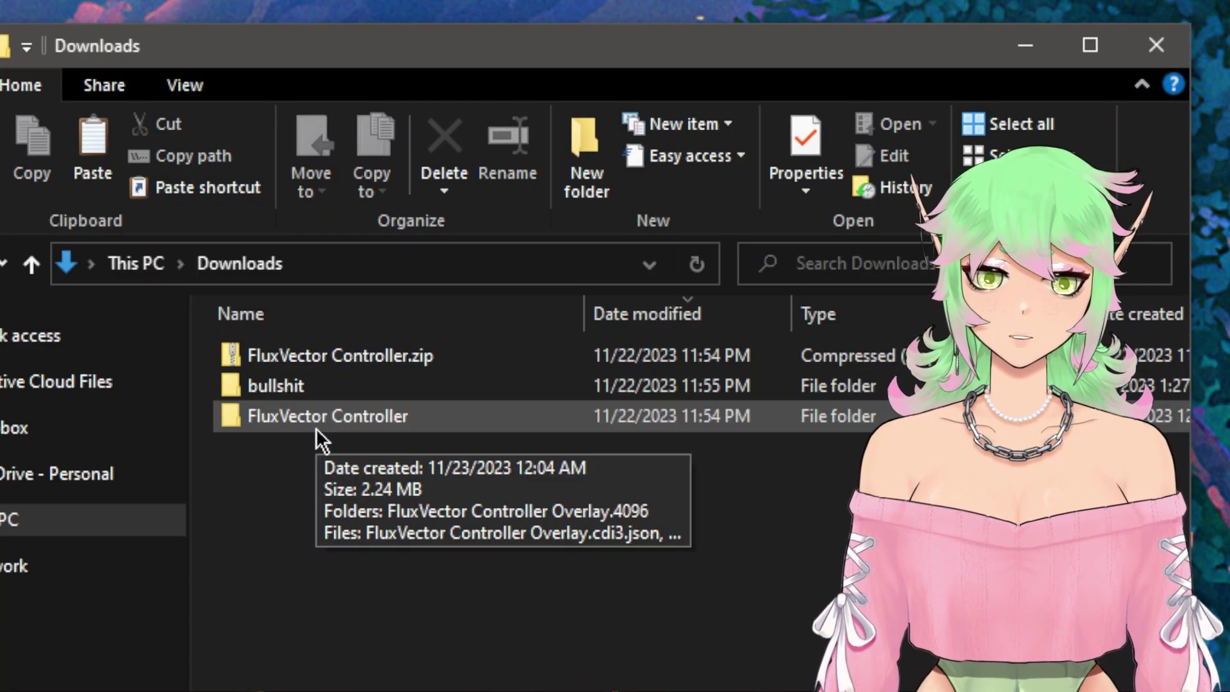
# - Move the FluxVector Controller folder into StreamingAssets > Live2DModels and select the folder path
pyautogui.moveTo(328, 424); pyautogui.dragTo(173, 524)
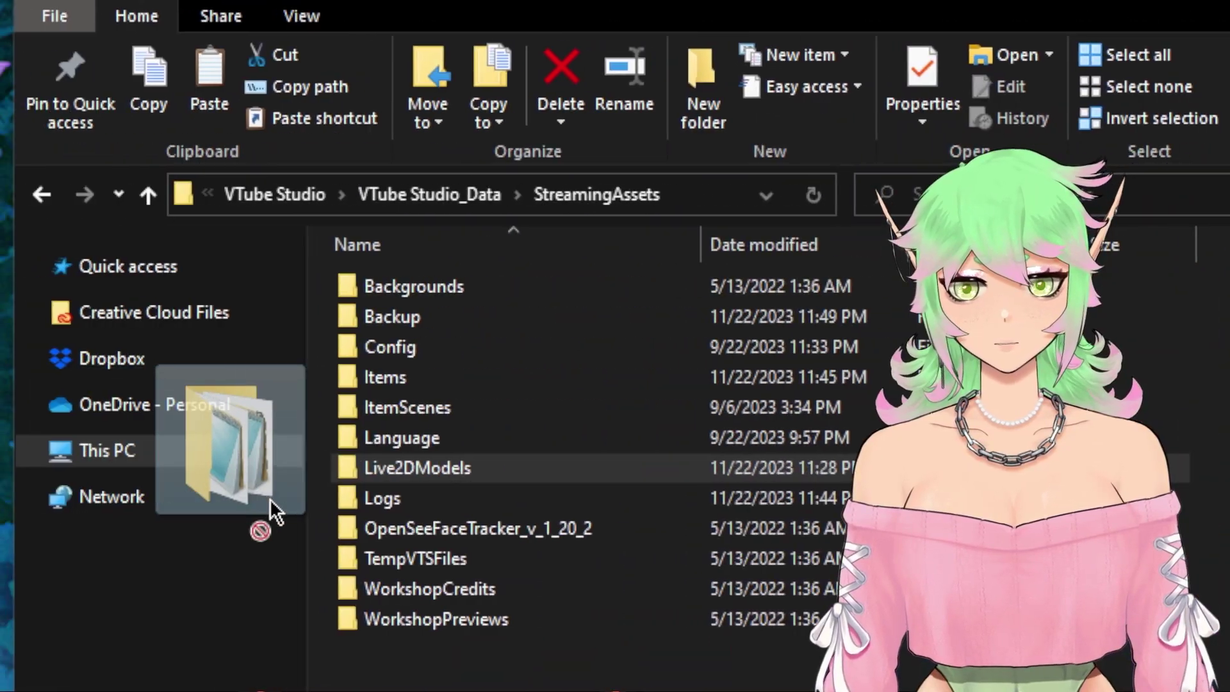
pyautogui.moveTo(274, 511); pyautogui.dragTo(466, 394)
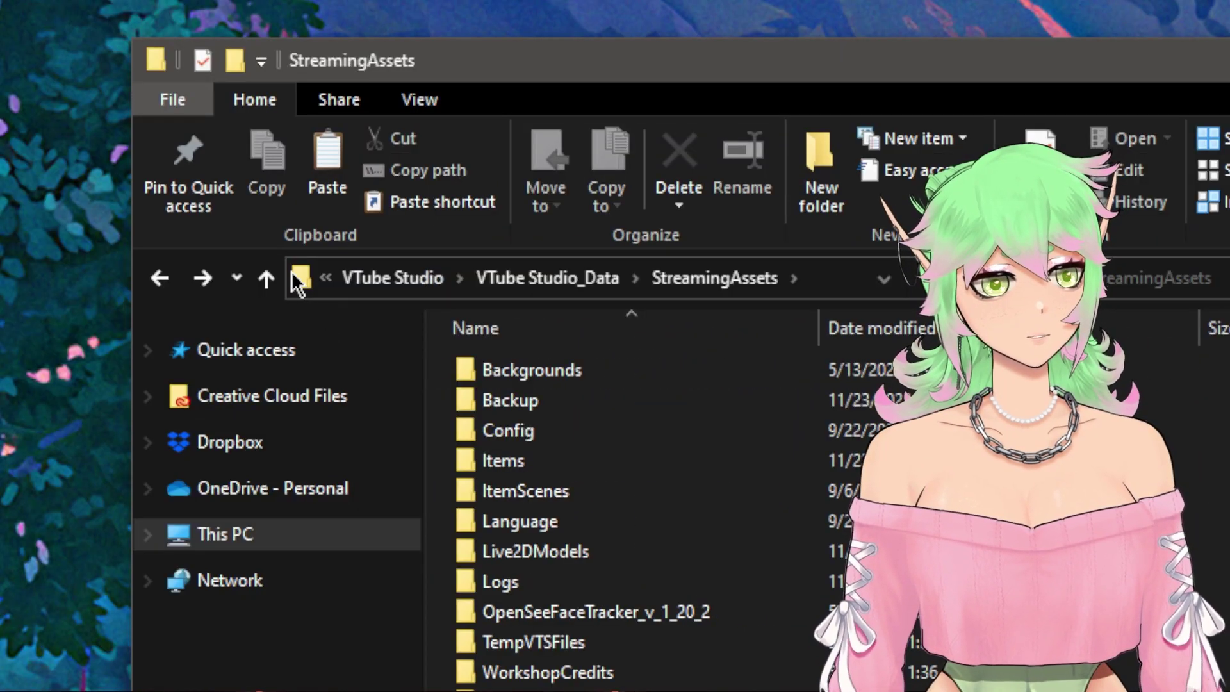
pyautogui.click(109, 160)
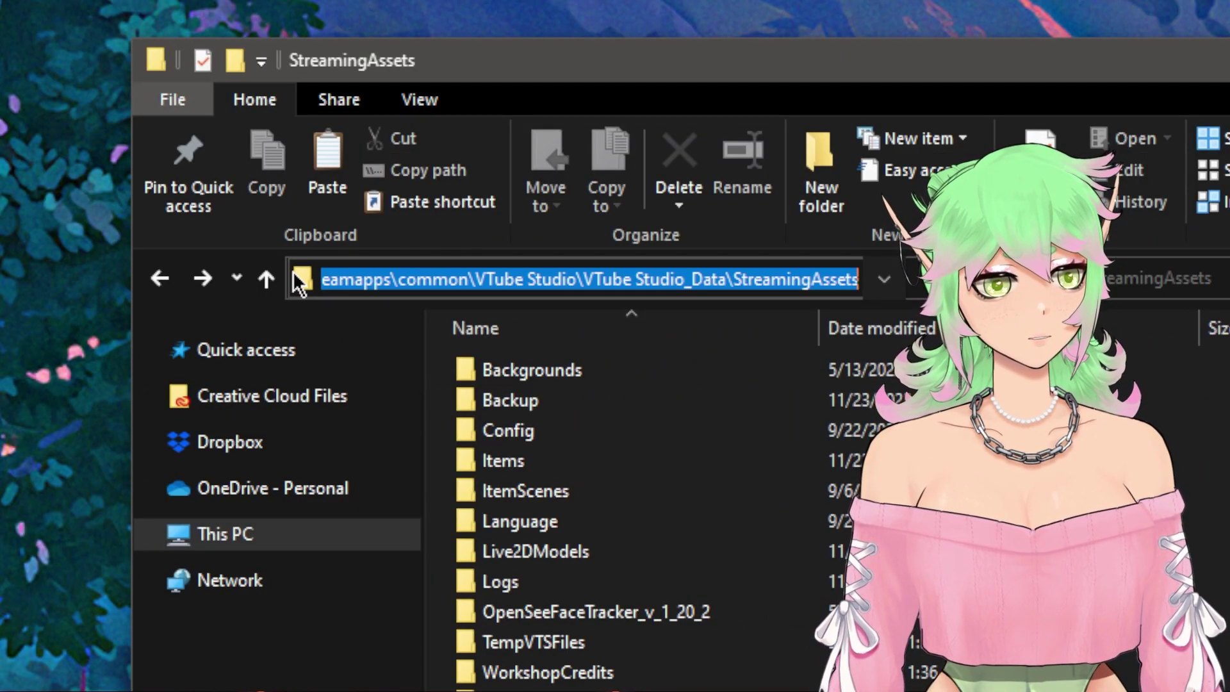
pyautogui.click(330, 278)
pyautogui.moveTo(354, 279); pyautogui.dragTo(388, 280)
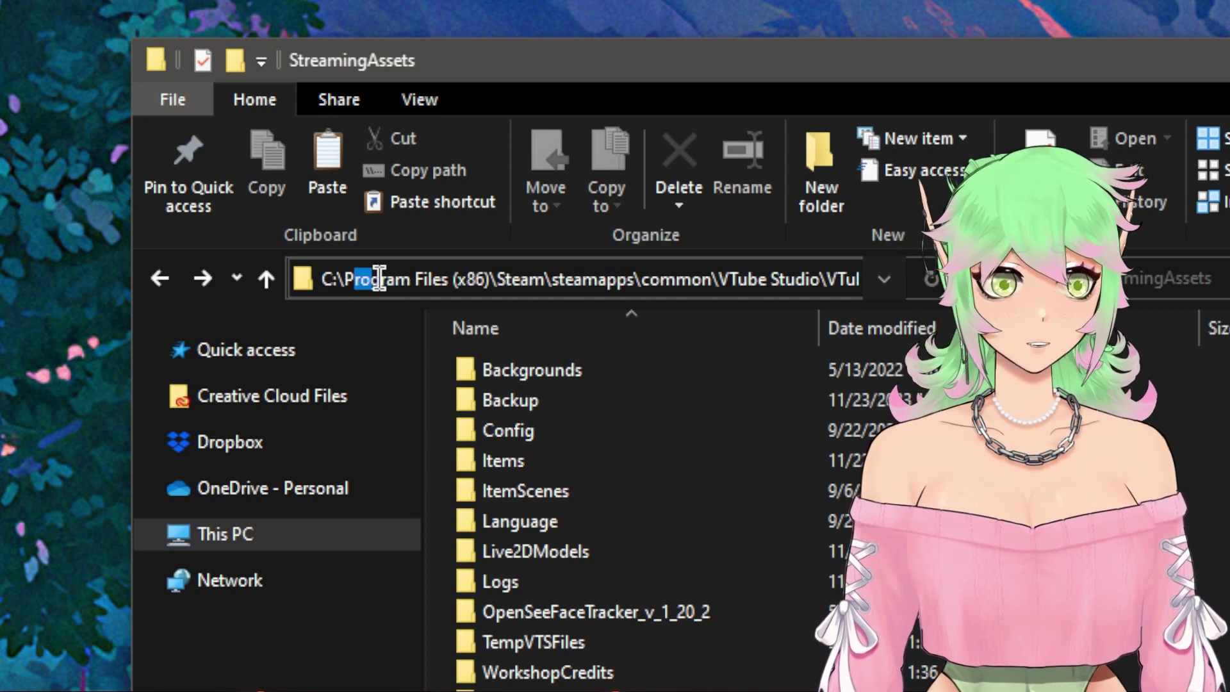
pyautogui.moveTo(782, 290); pyautogui.dragTo(887, 286)
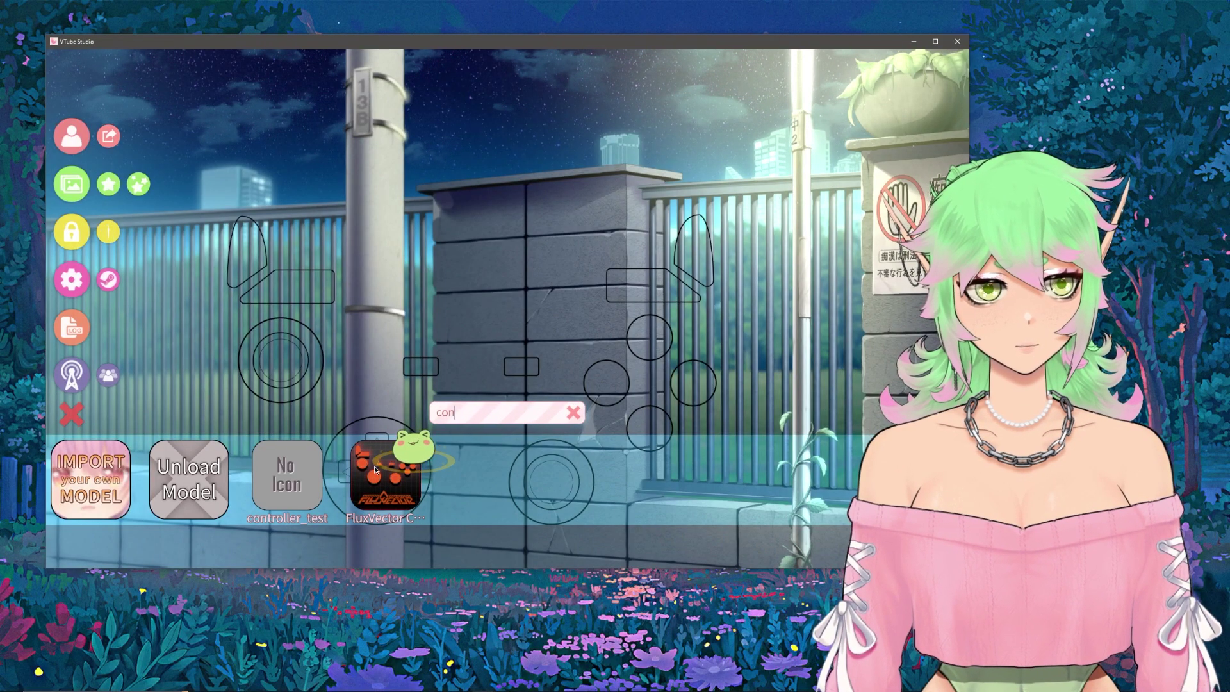
# - Close the model bar and drag the FluxVector controller overlay rightward across the wall
pyautogui.click(64, 140)
pyautogui.moveTo(605, 453); pyautogui.dragTo(625, 417)
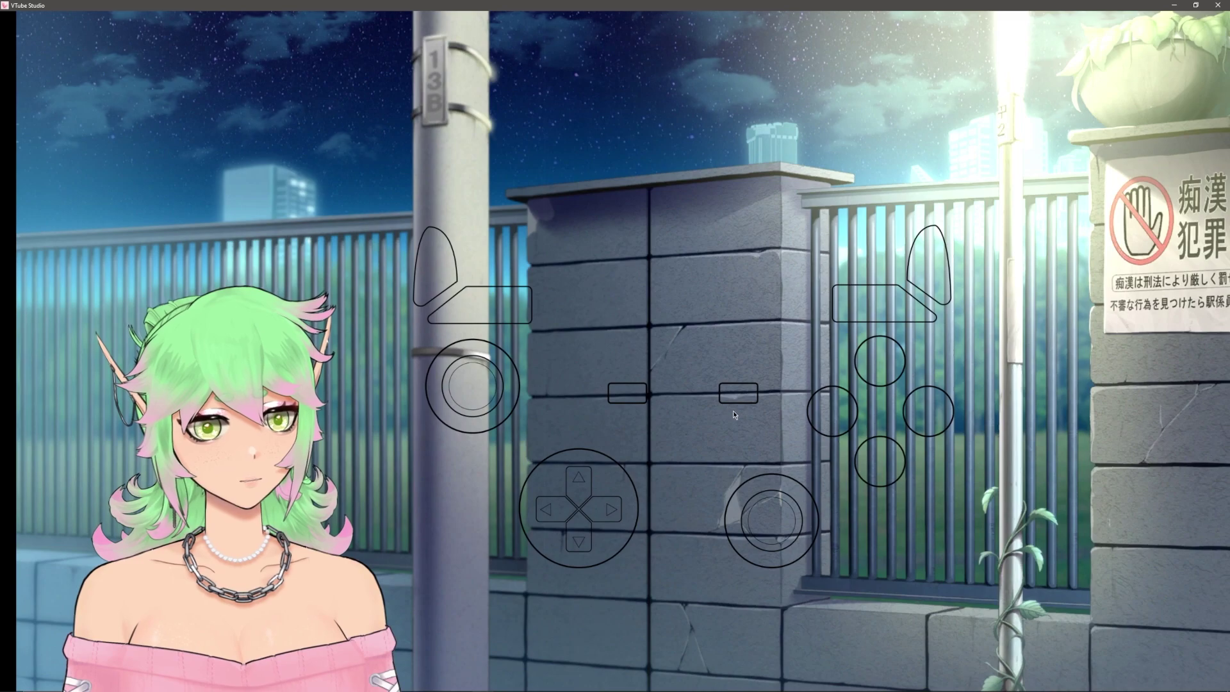
pyautogui.moveTo(734, 414); pyautogui.dragTo(673, 290)
# - Set the controller model's Movement Config X, Y and Z values to 20
pyautogui.doubleClick(673, 291)
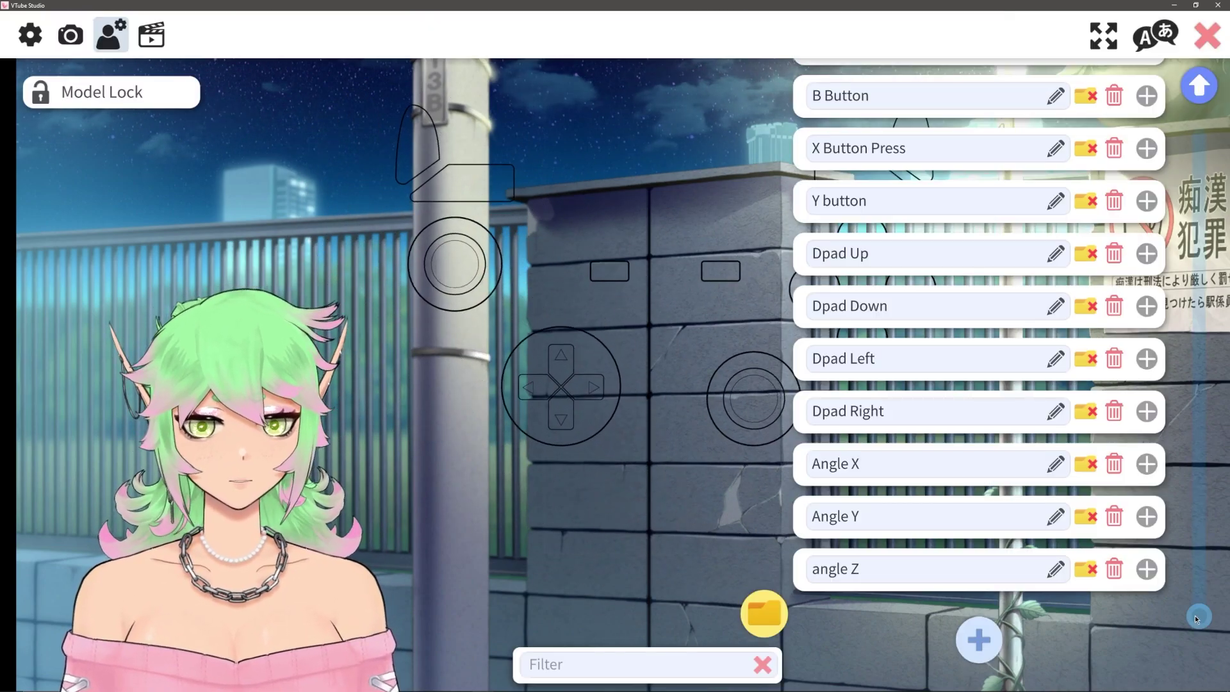
pyautogui.moveTo(1198, 617); pyautogui.dragTo(1199, 135)
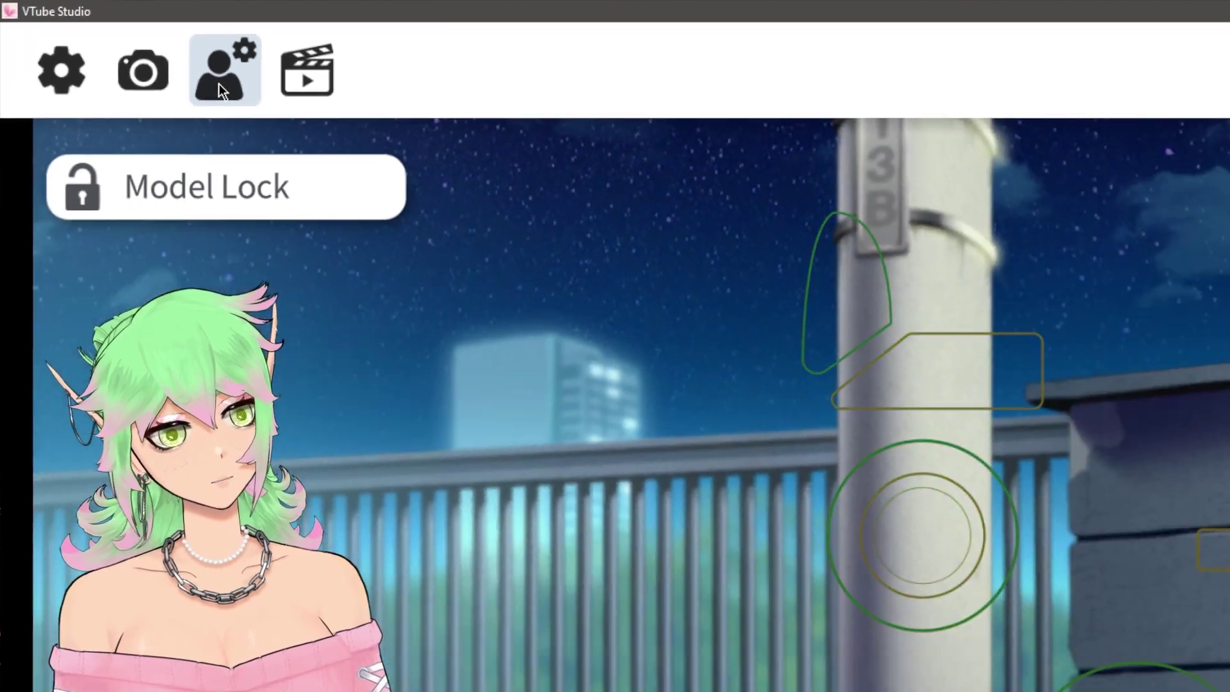
pyautogui.click(328, 131)
pyautogui.scroll(-5, 1073, 334)
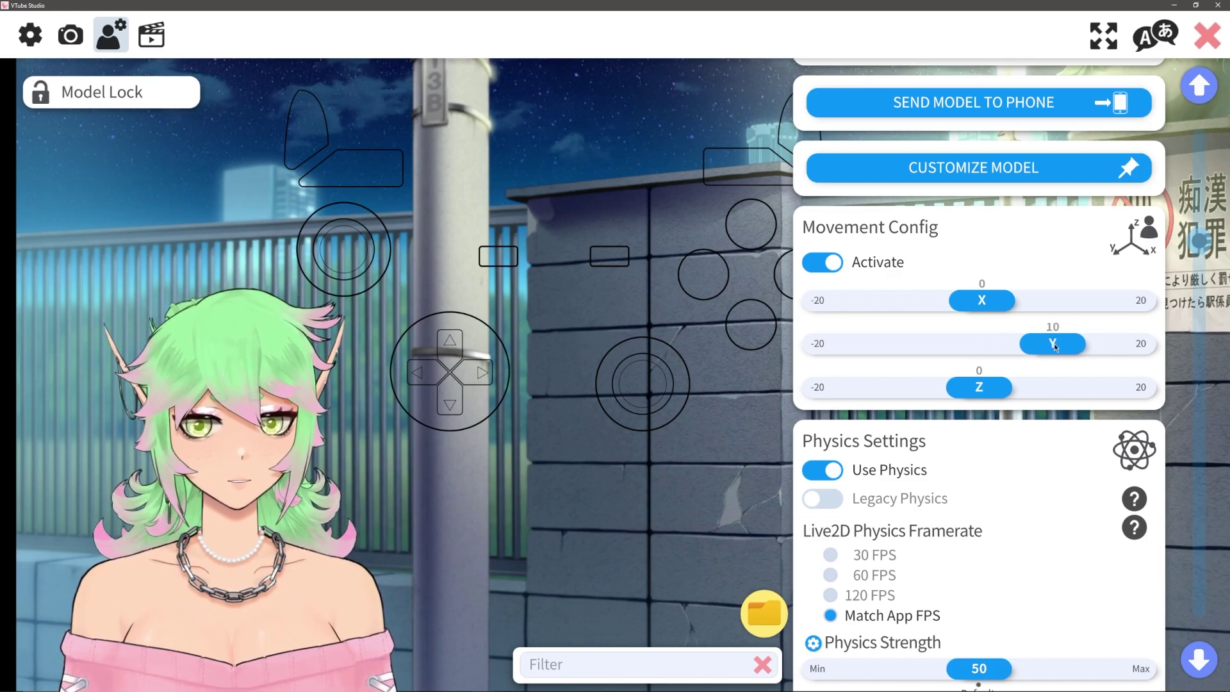
pyautogui.moveTo(1056, 346); pyautogui.dragTo(1063, 346)
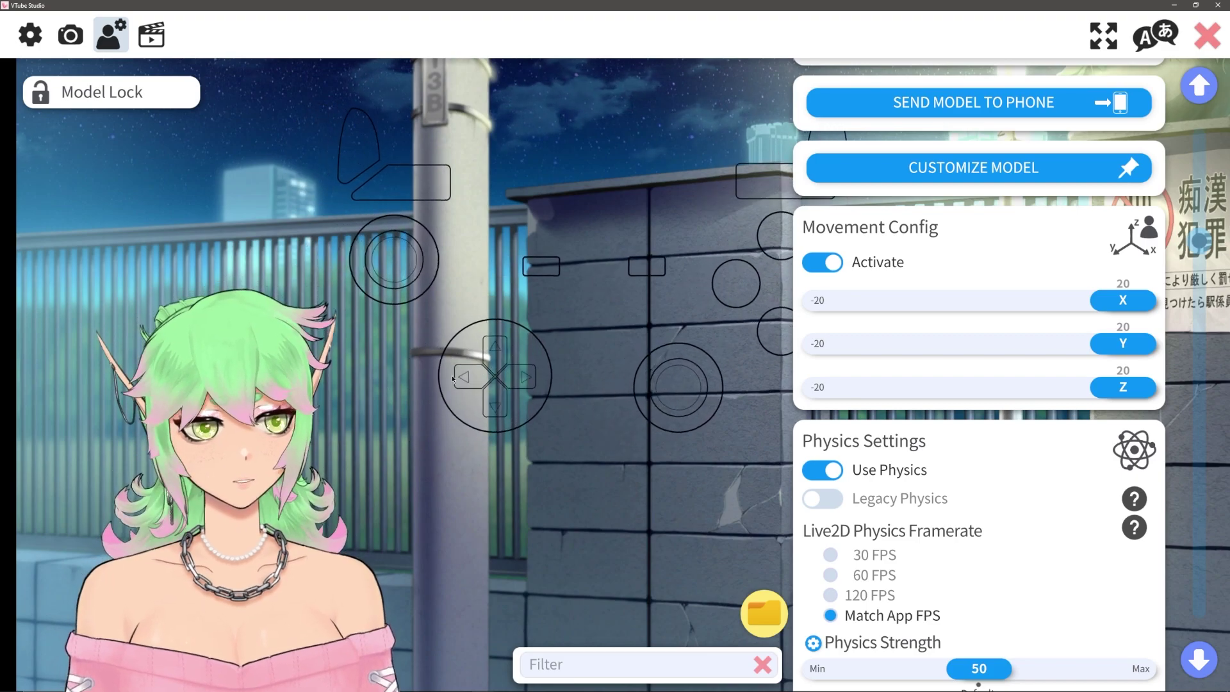
# - Create a new expression in the Expression Editor for the controller model
pyautogui.click(151, 35)
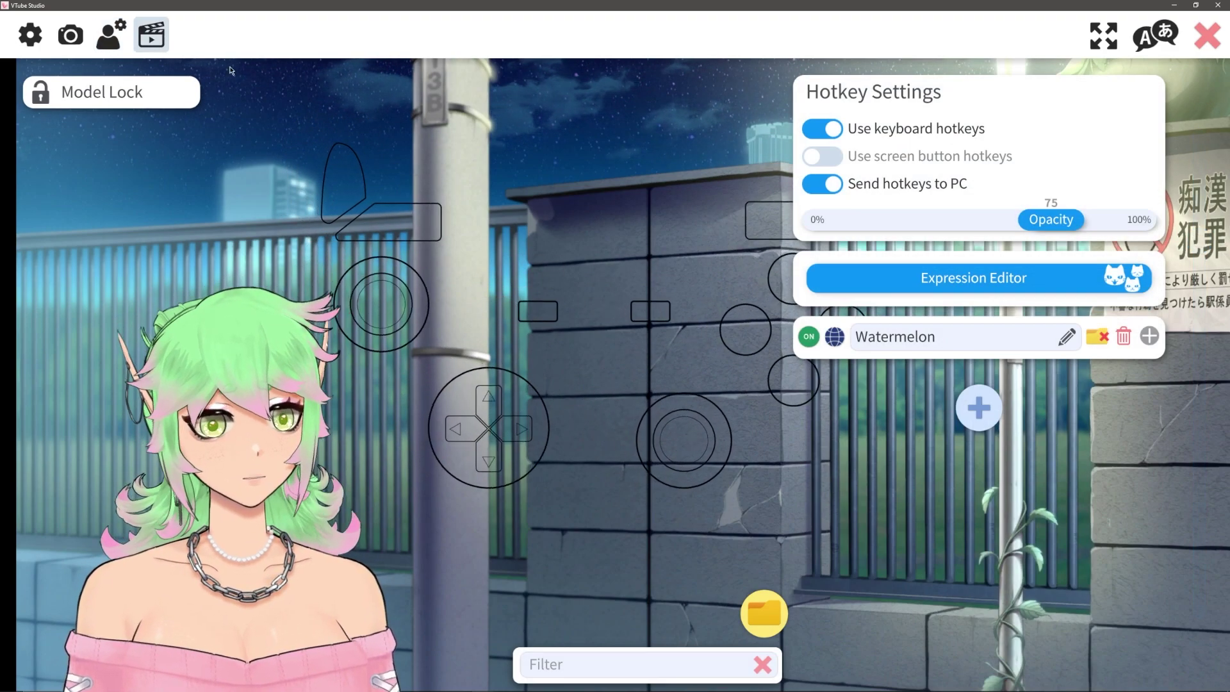
pyautogui.click(916, 278)
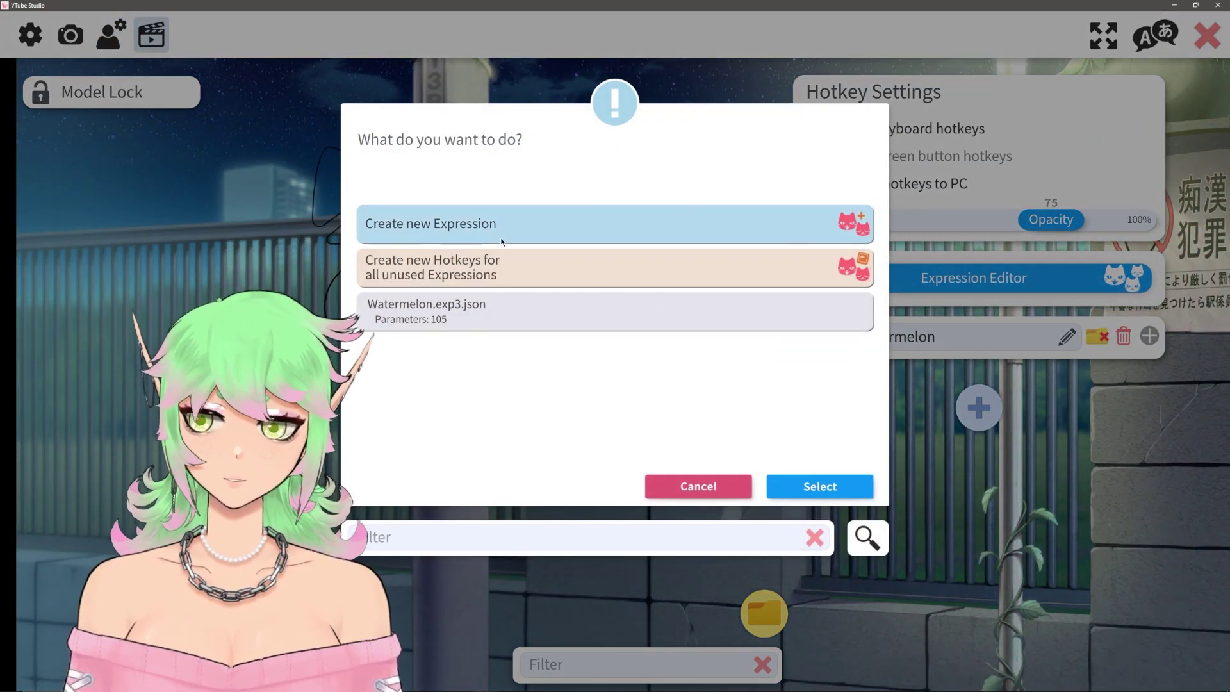
pyautogui.click(788, 225)
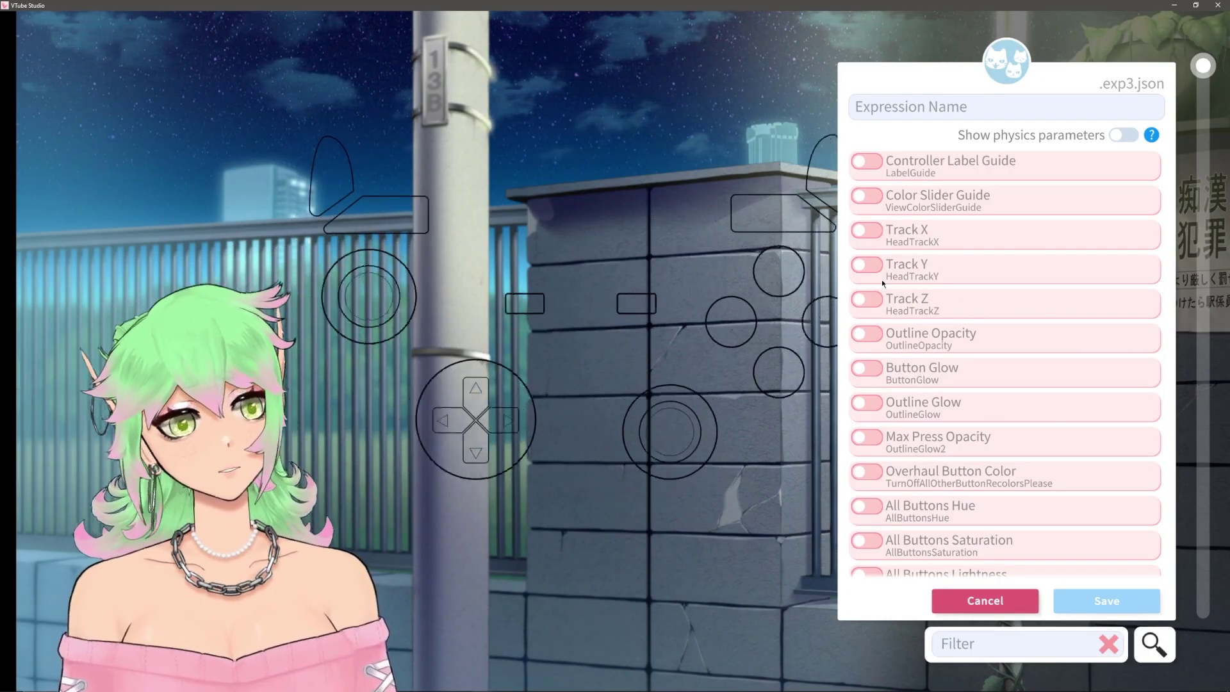
# - Test Track X, Y and Z at 1, then switch them back off
pyautogui.click(867, 230)
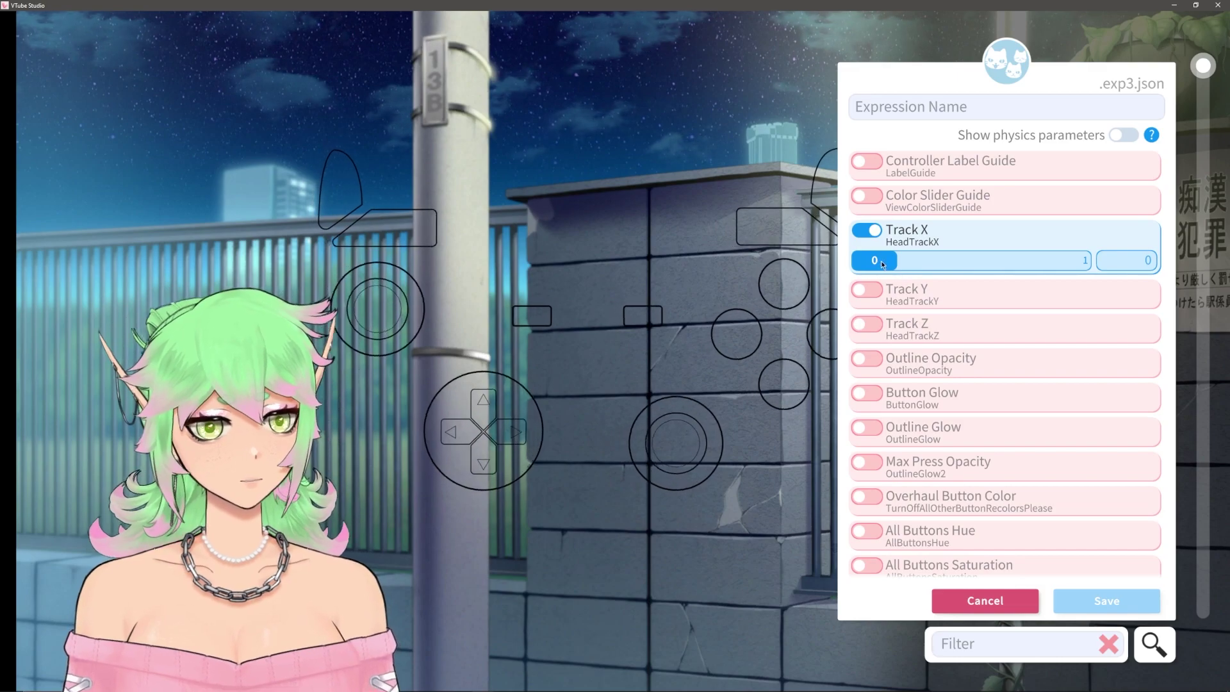
pyautogui.moveTo(884, 260); pyautogui.dragTo(1068, 260)
pyautogui.click(867, 289)
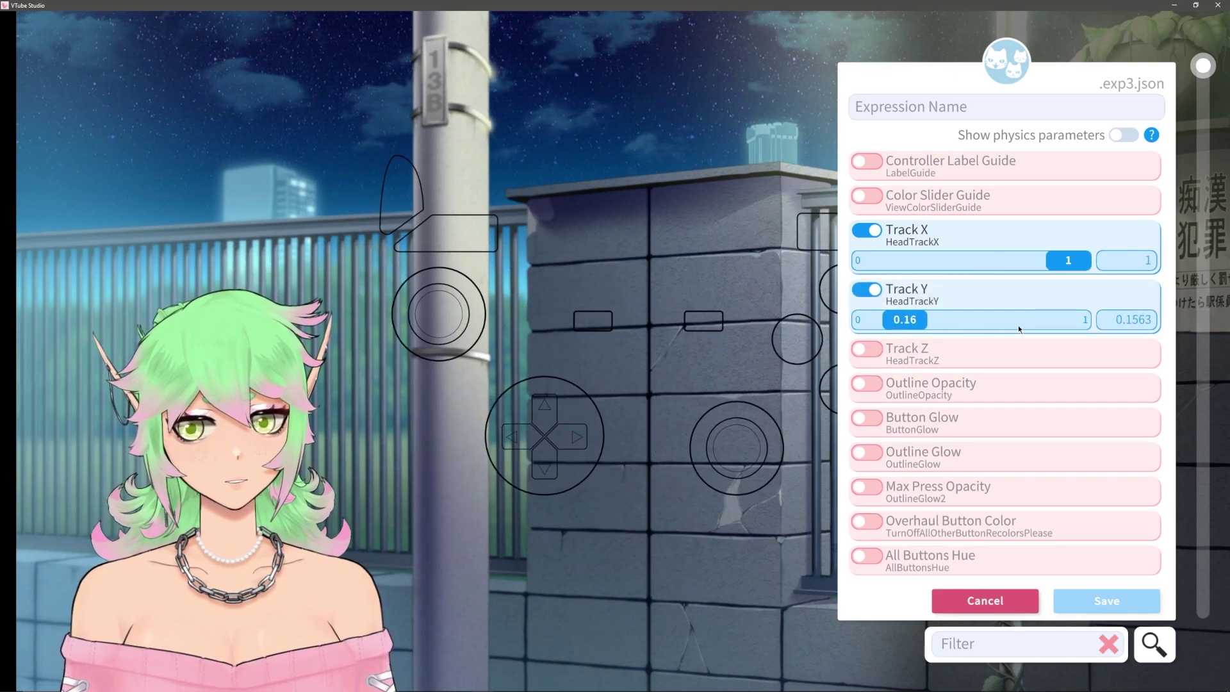
pyautogui.moveTo(983, 319); pyautogui.dragTo(1068, 319)
pyautogui.click(862, 351)
pyautogui.moveTo(879, 380); pyautogui.dragTo(1068, 378)
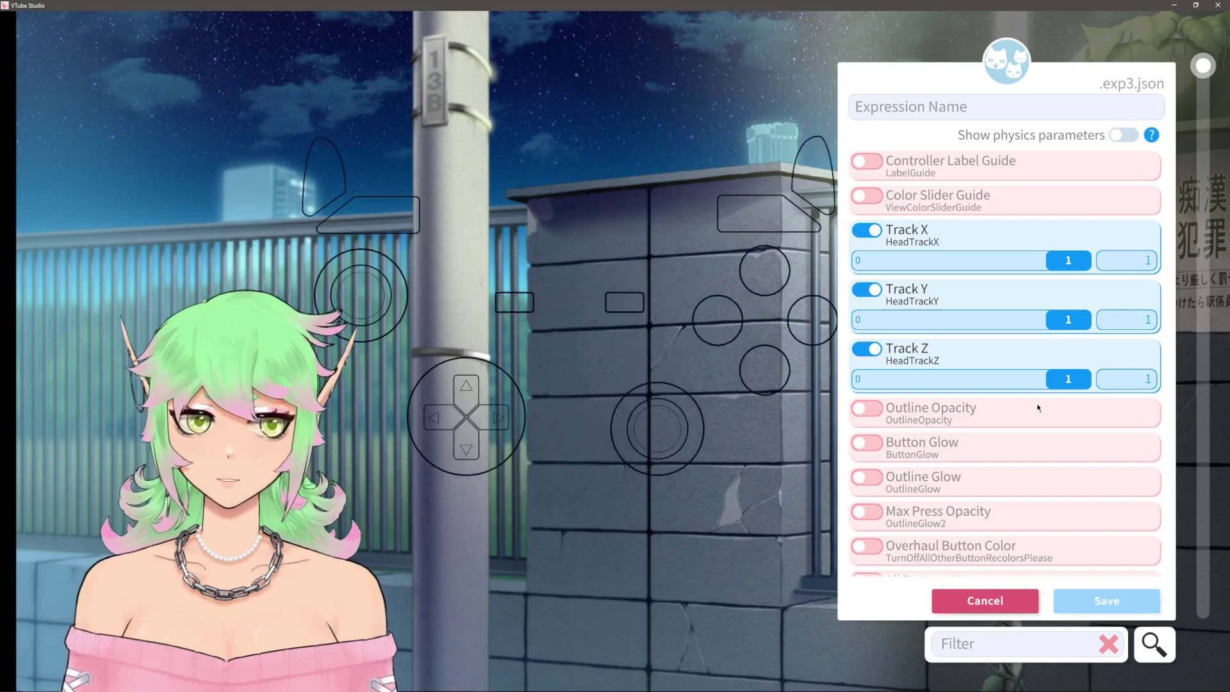
pyautogui.click(865, 288)
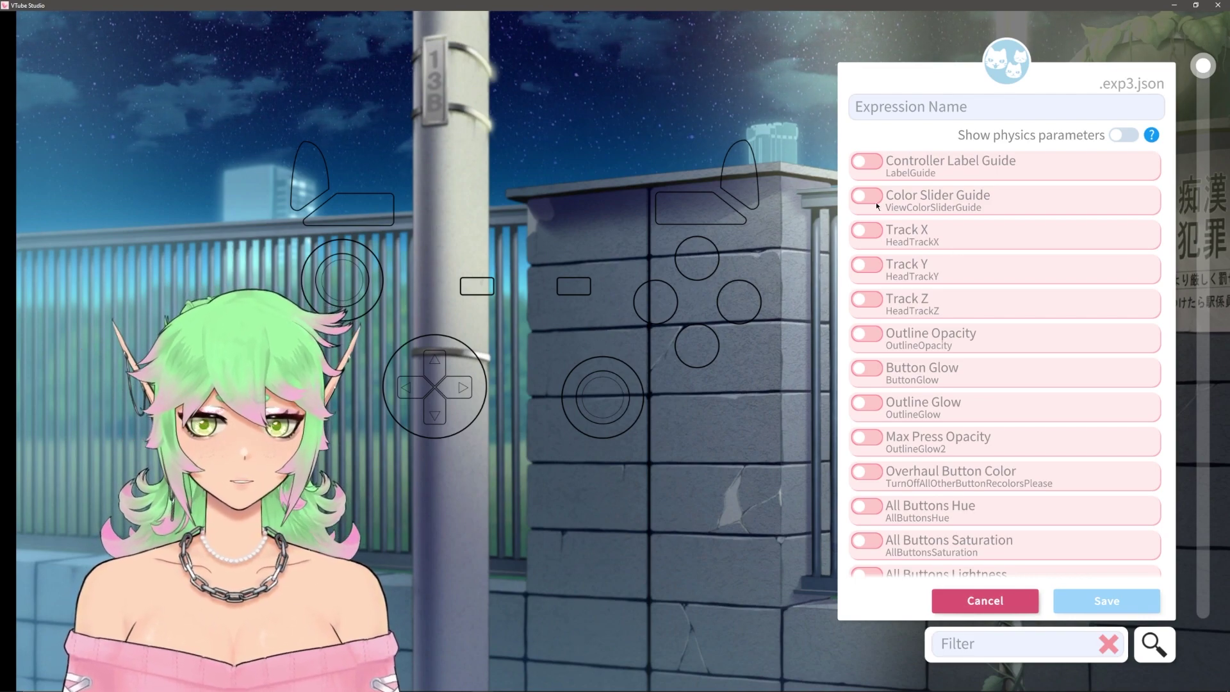
# - Preview the Controller Label Guide at 1 on the overlay, then turn the labels off
pyautogui.click(878, 160)
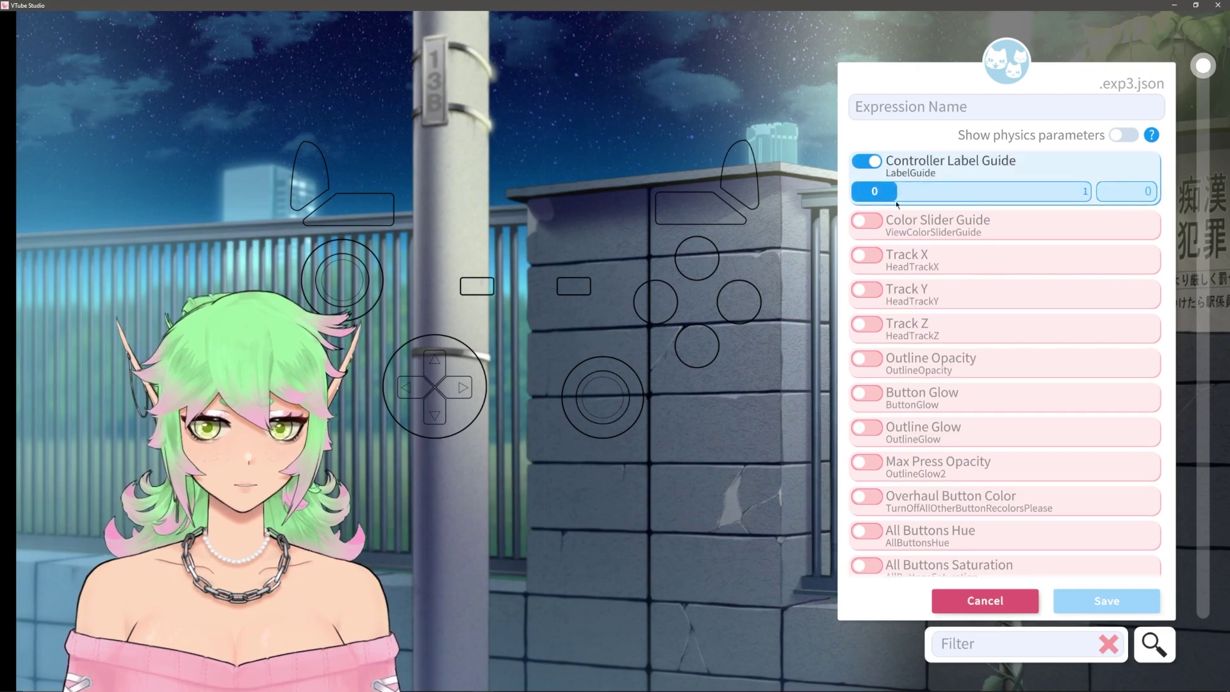
pyautogui.moveTo(1083, 191); pyautogui.dragTo(1125, 207)
pyautogui.moveTo(649, 284); pyautogui.dragTo(609, 203)
pyautogui.scroll(-1, 1024, 459)
pyautogui.scroll(-10, 1024, 459)
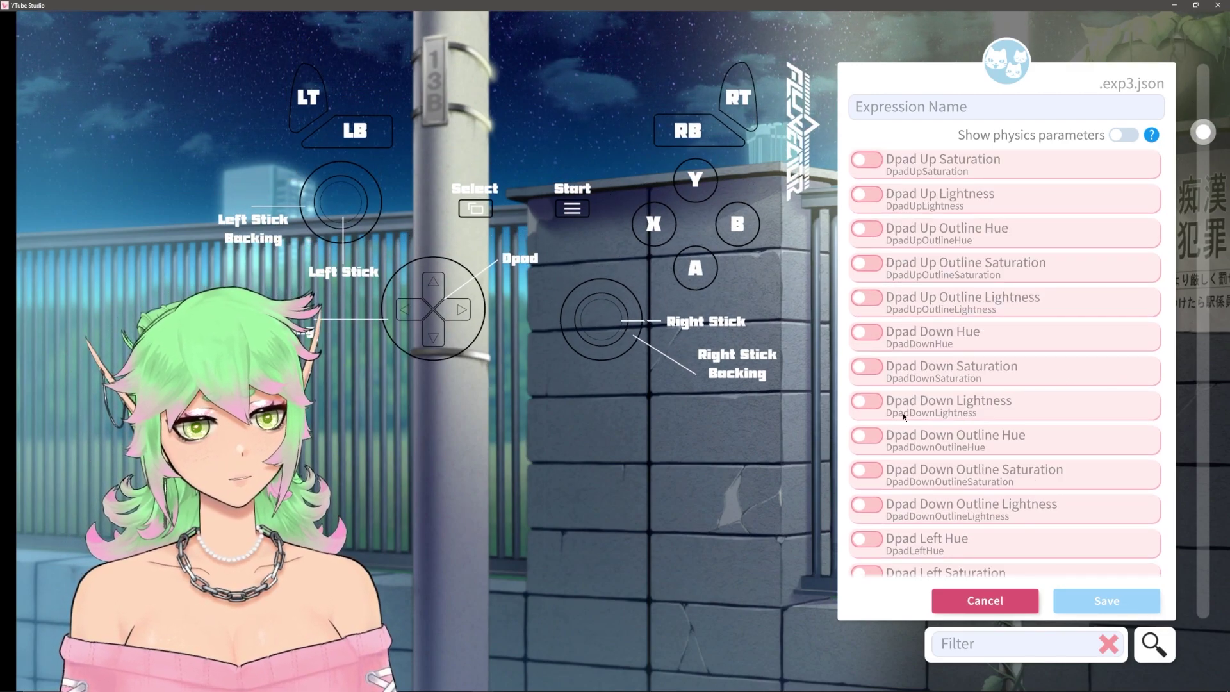
pyautogui.scroll(10, 913, 418)
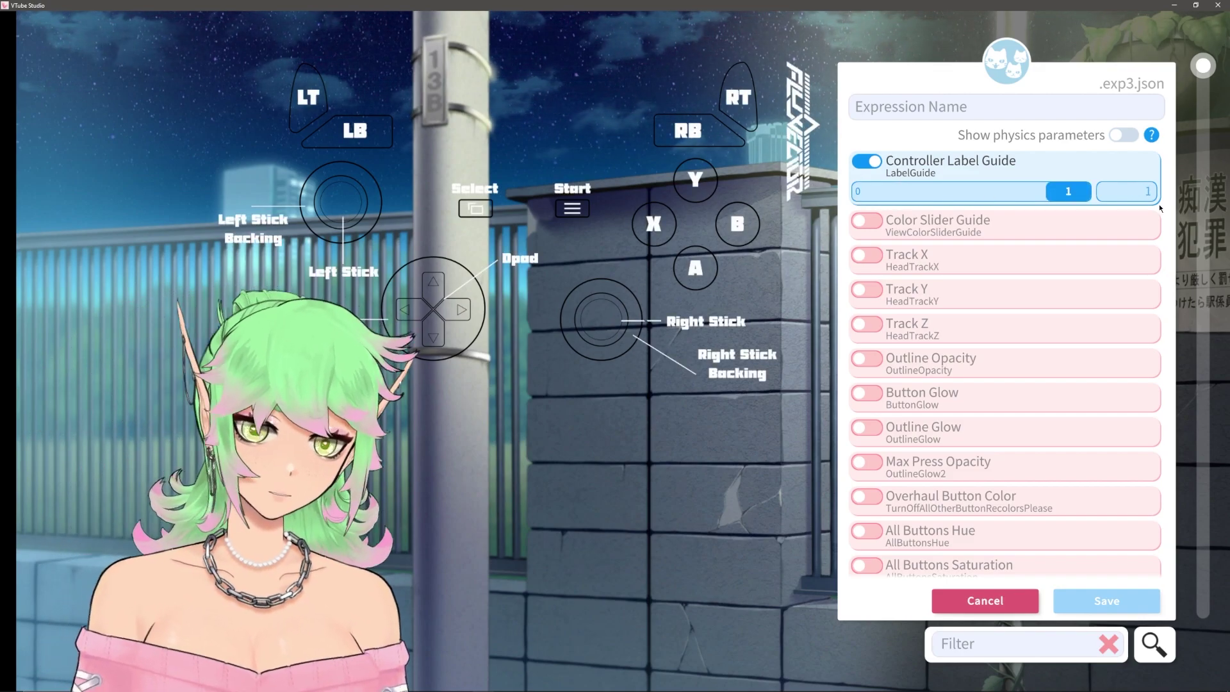
pyautogui.click(867, 162)
# - Turn on the Color Slider Guide at 1 and inspect it on the overlay
pyautogui.click(868, 196)
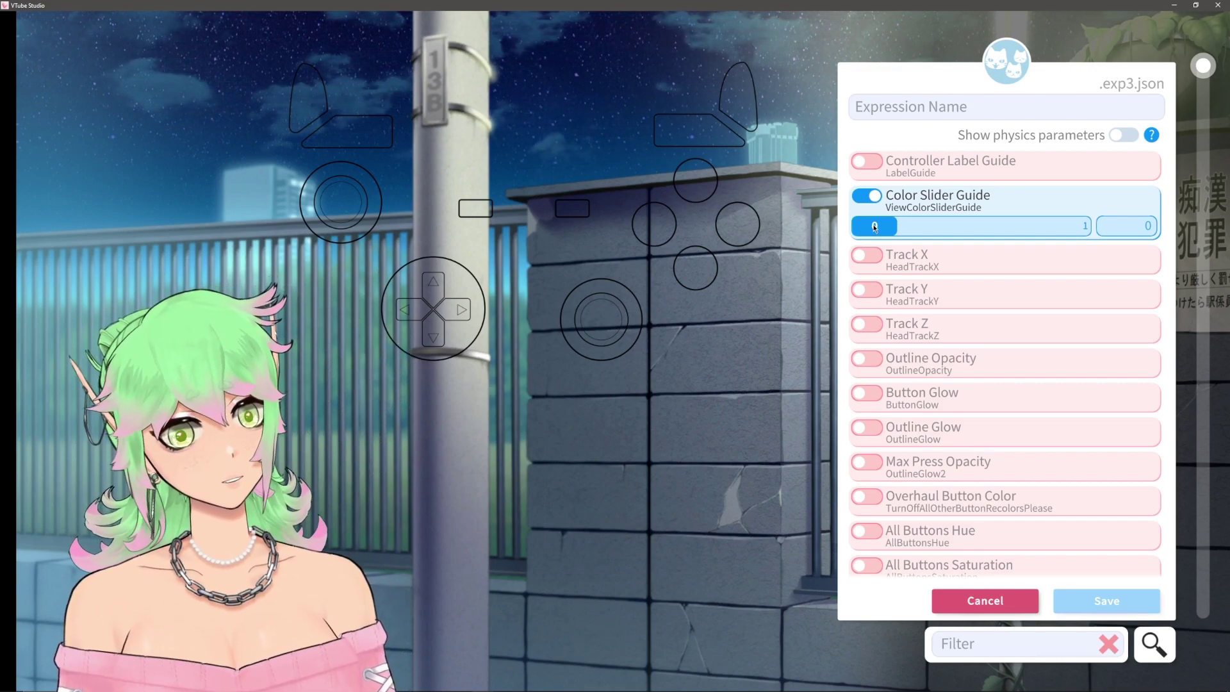
pyautogui.moveTo(875, 226); pyautogui.dragTo(1086, 226)
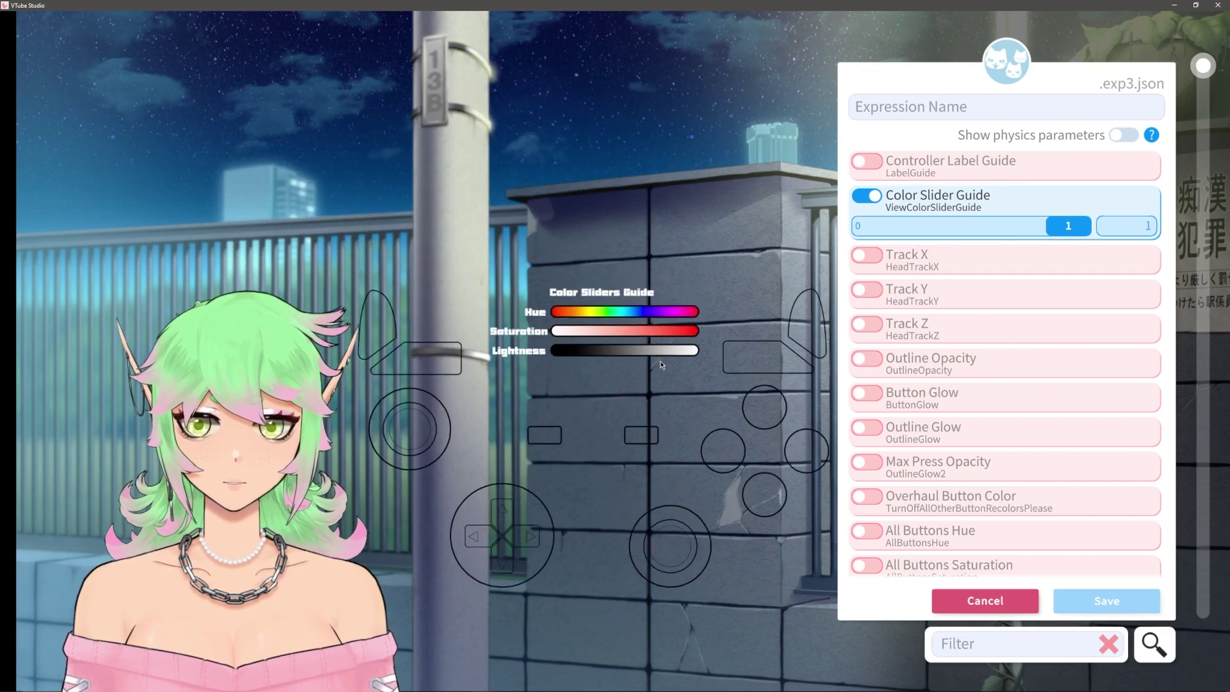
pyautogui.scroll(5, 594, 247)
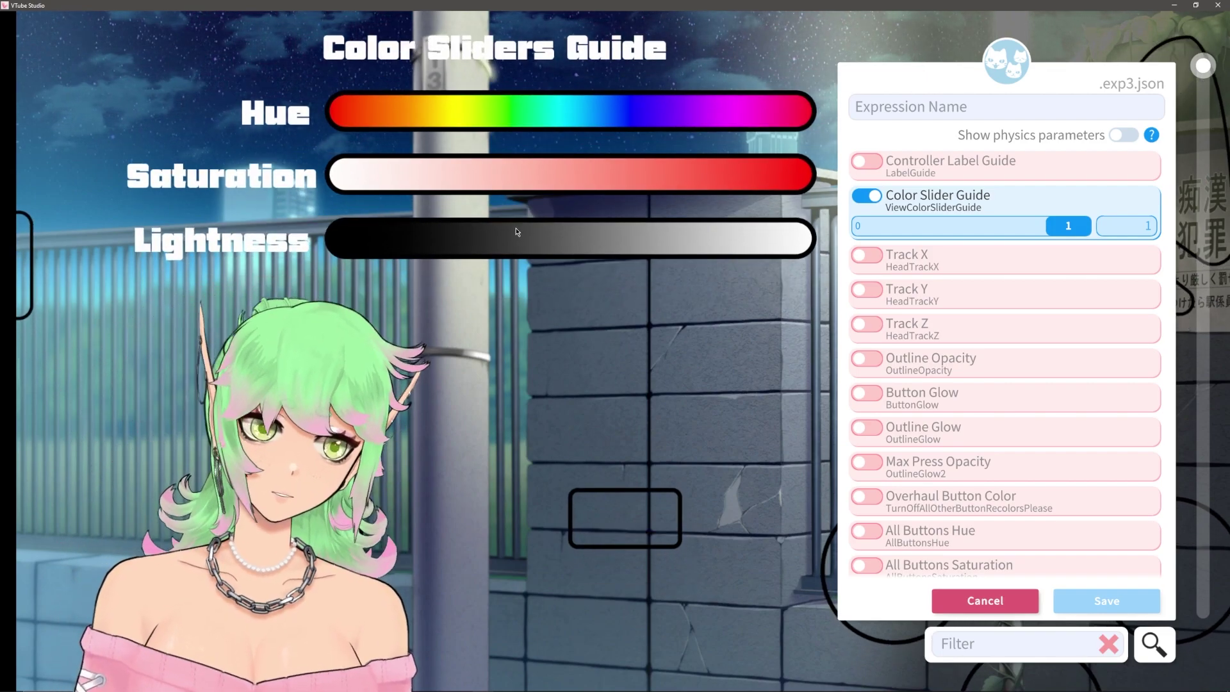
pyautogui.scroll(-2, 506, 237)
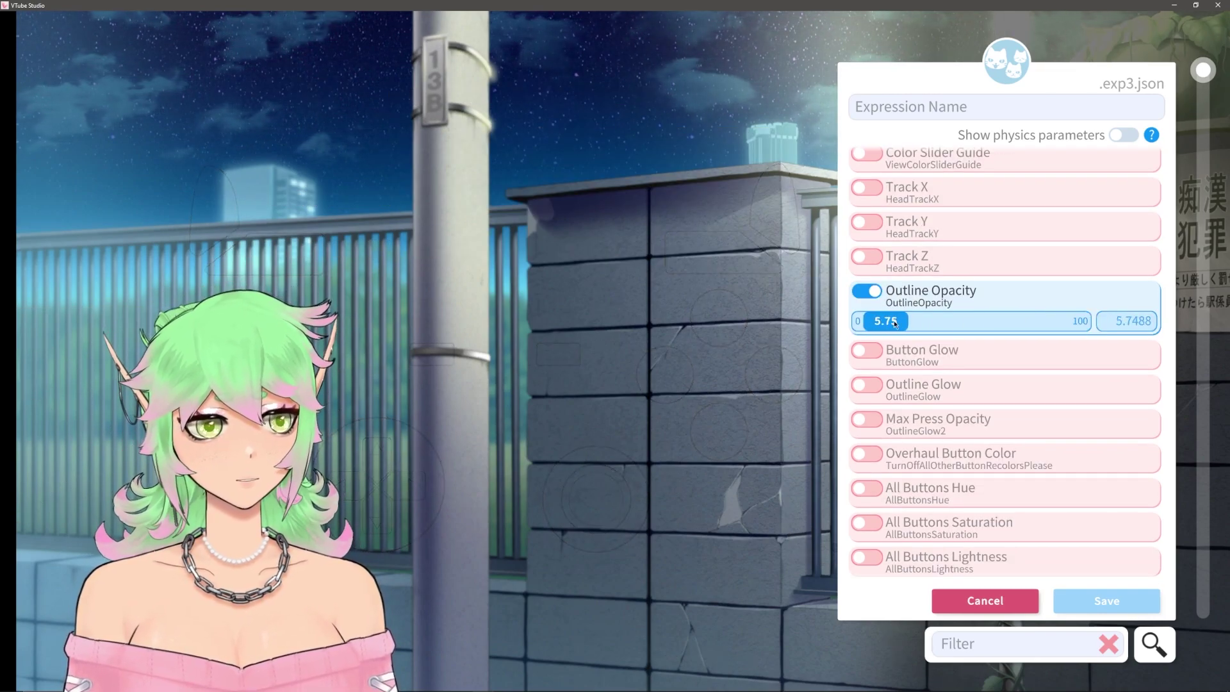
# - Test the Outline Opacity level on the overlay, then remove it from the expression
pyautogui.moveTo(895, 324); pyautogui.dragTo(991, 318)
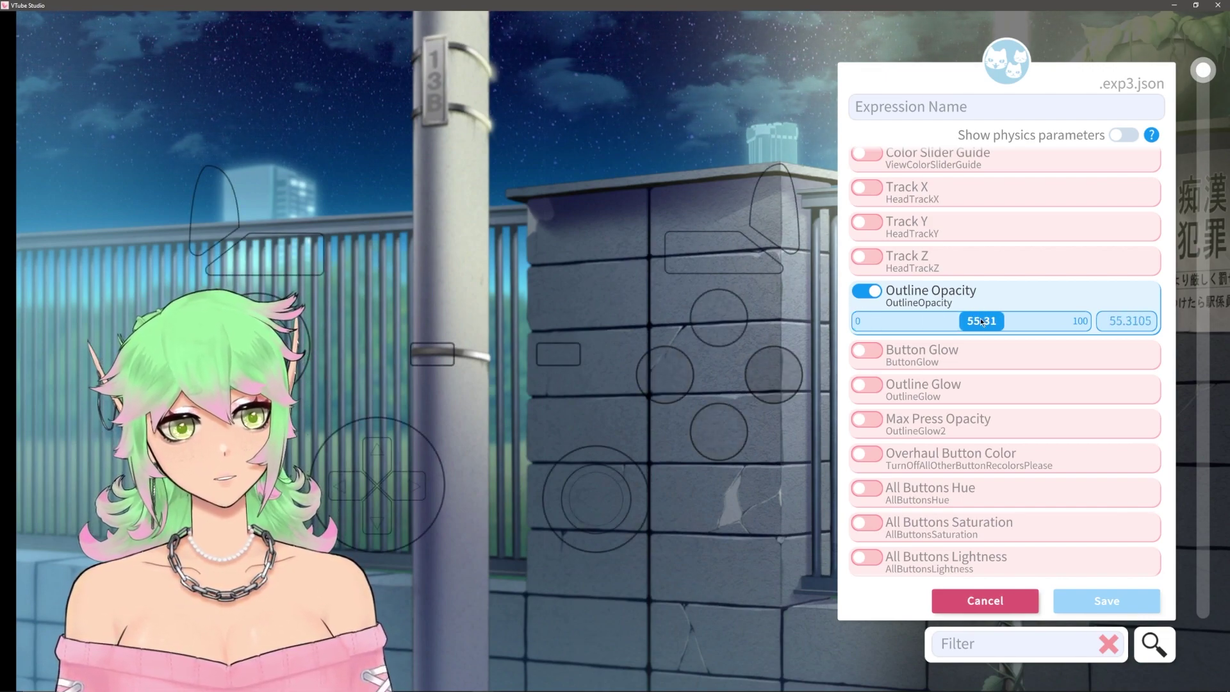
pyautogui.click(868, 291)
pyautogui.scroll(-1, 929, 341)
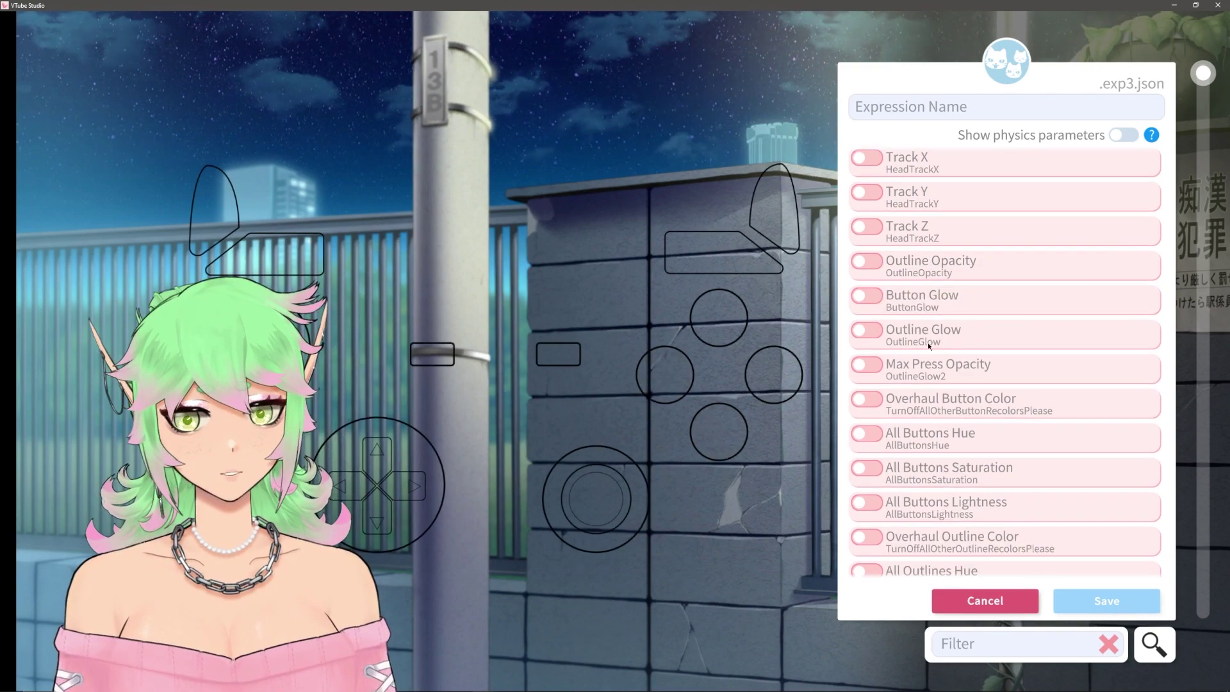
pyautogui.scroll(-1, 933, 333)
# - Preview Max Press Opacity at 100 for pressed buttons, then remove it from the expression
pyautogui.click(873, 317)
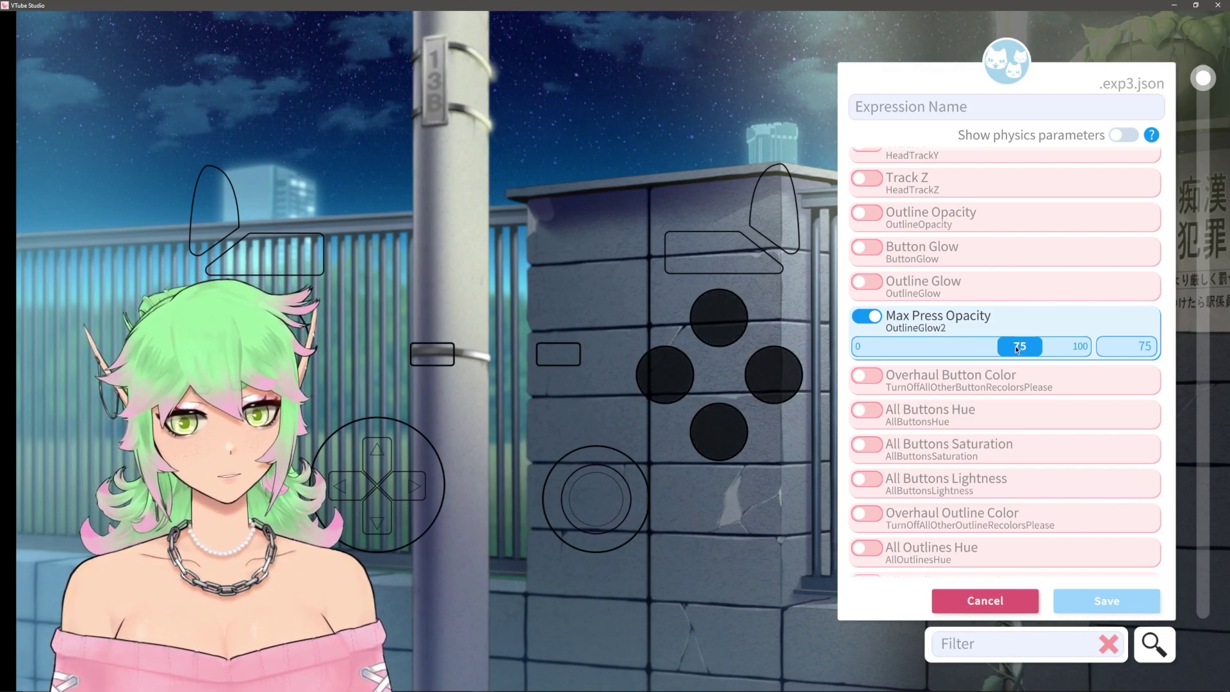
pyautogui.moveTo(1019, 348)
pyautogui.mouseDown()
pyautogui.moveTo(1110, 349)
pyautogui.moveTo(921, 349)
pyautogui.moveTo(1019, 357)
pyautogui.mouseUp()
pyautogui.click(866, 316)
pyautogui.scroll(-1, 872, 318)
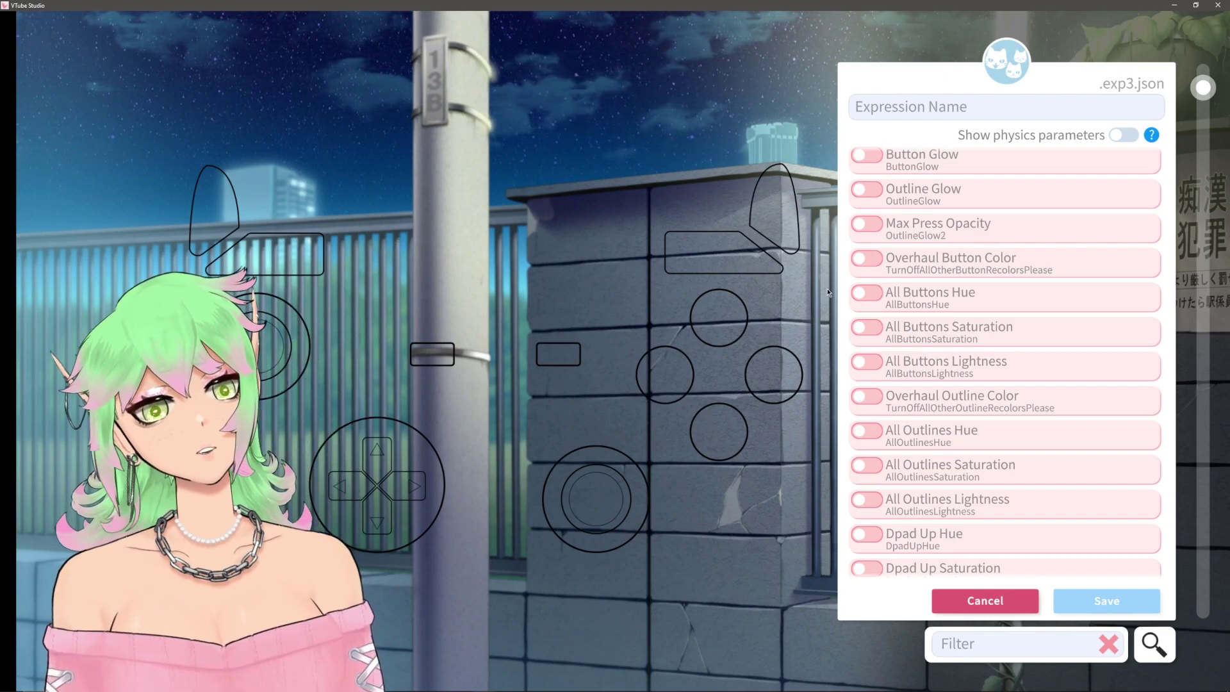
pyautogui.scroll(-1, 961, 381)
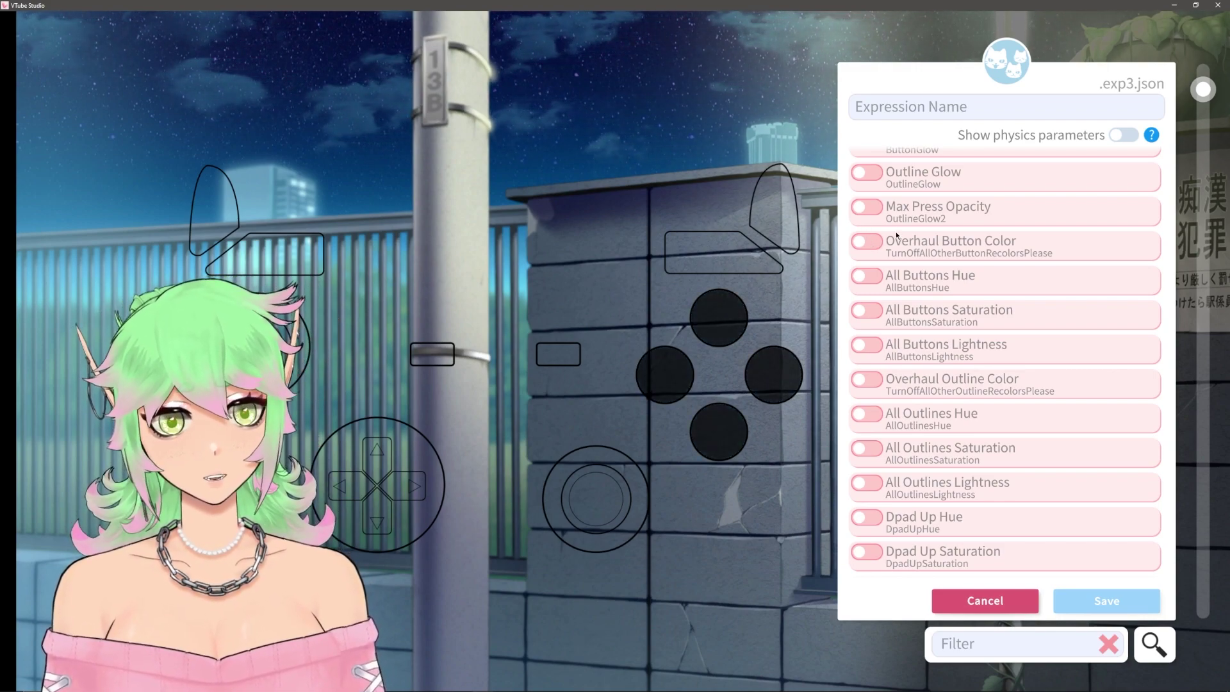
# - Turn on the button colour overhaul at 1 and enable All Buttons Hue, Saturation and Lightness
pyautogui.click(867, 242)
pyautogui.moveTo(884, 267); pyautogui.dragTo(1025, 282)
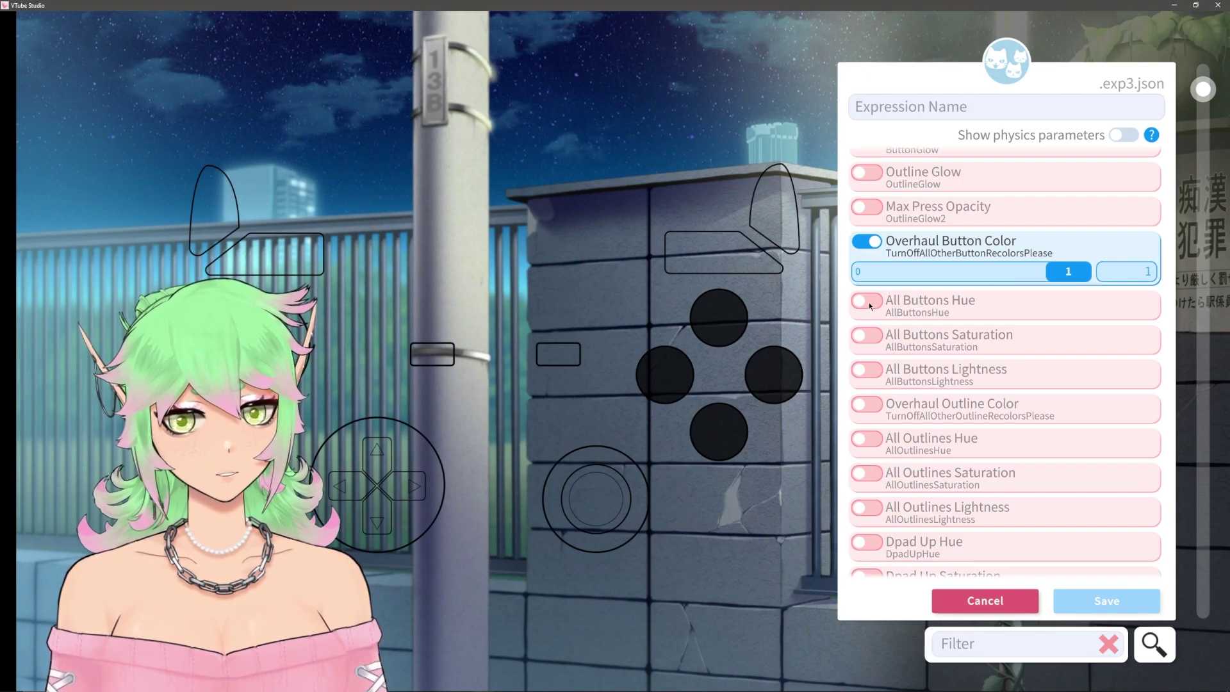
pyautogui.click(868, 370)
pyautogui.click(867, 336)
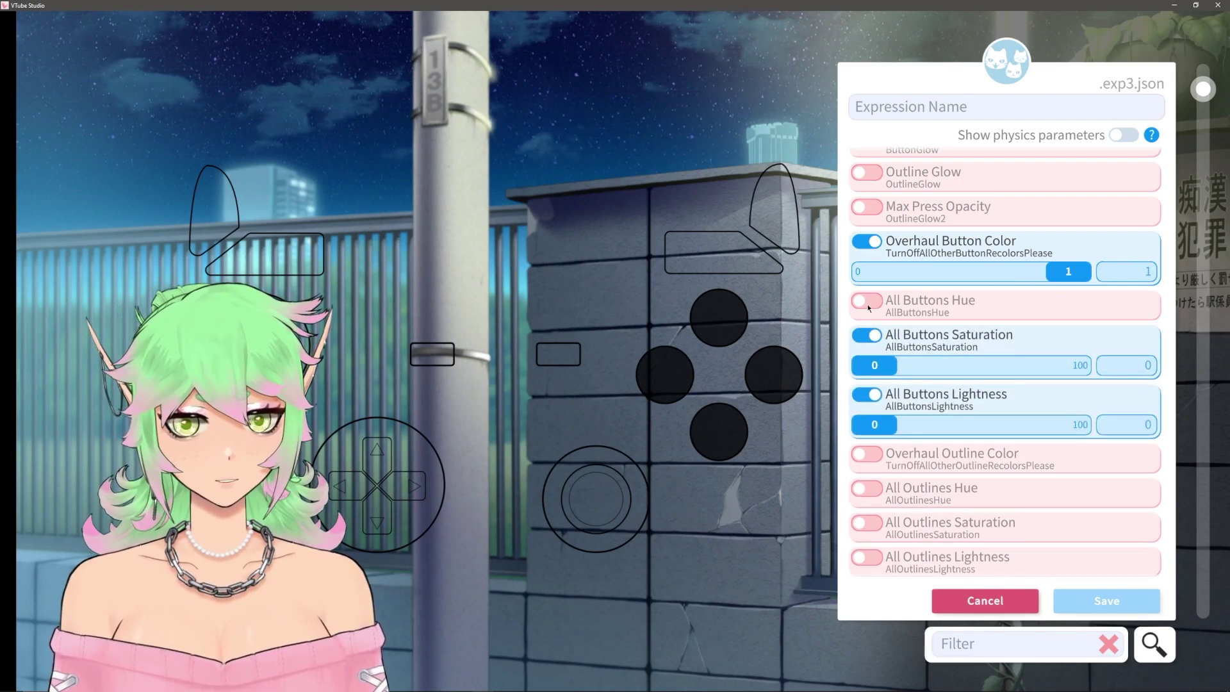
pyautogui.click(868, 301)
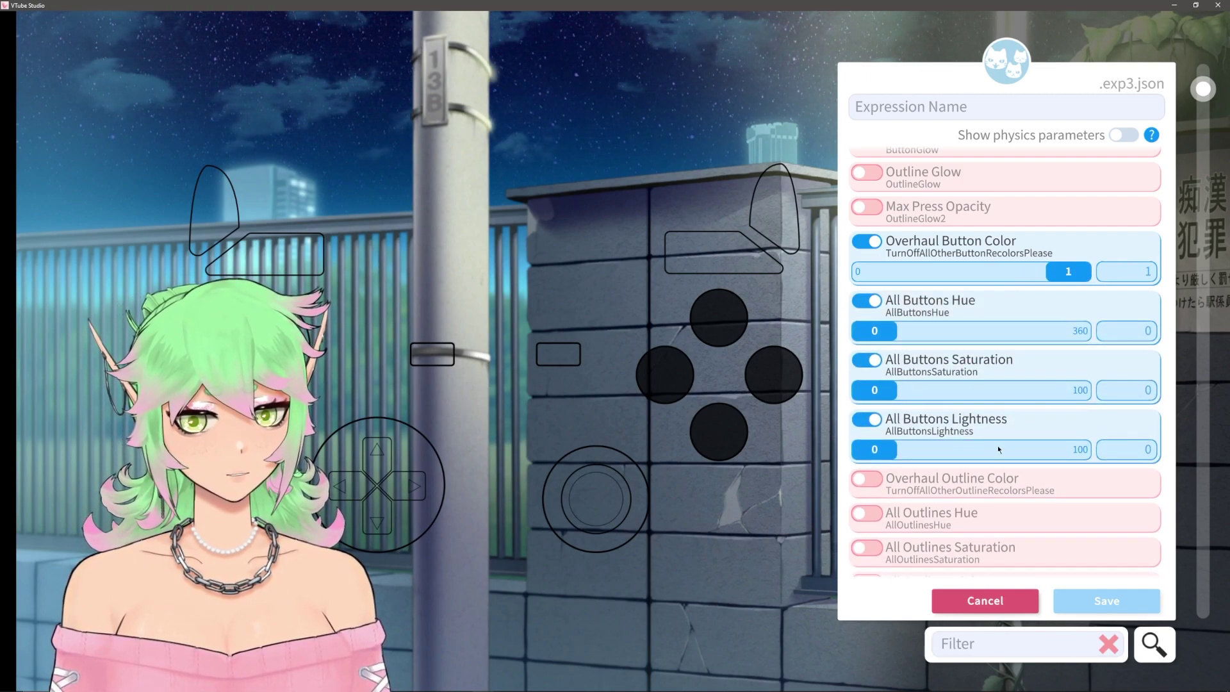
# - Set All Buttons Hue 201.8, Saturation 60.77 and Lightness 52.58 to make the buttons blue
pyautogui.moveTo(892, 450); pyautogui.dragTo(996, 459)
pyautogui.moveTo(894, 391); pyautogui.dragTo(1053, 406)
pyautogui.moveTo(915, 331); pyautogui.dragTo(984, 346)
pyautogui.moveTo(1015, 391); pyautogui.dragTo(984, 386)
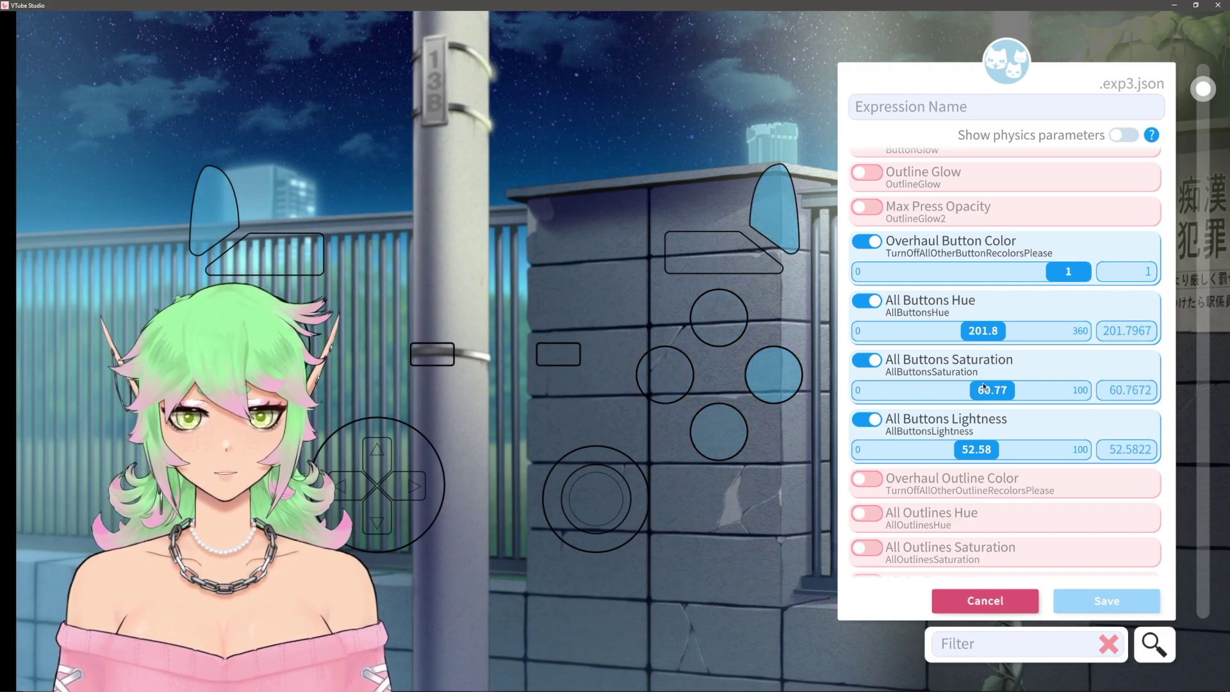
# - Turn on the outline colour overhaul at 1 and set All Outlines Hue to 360
pyautogui.scroll(-4, 984, 386)
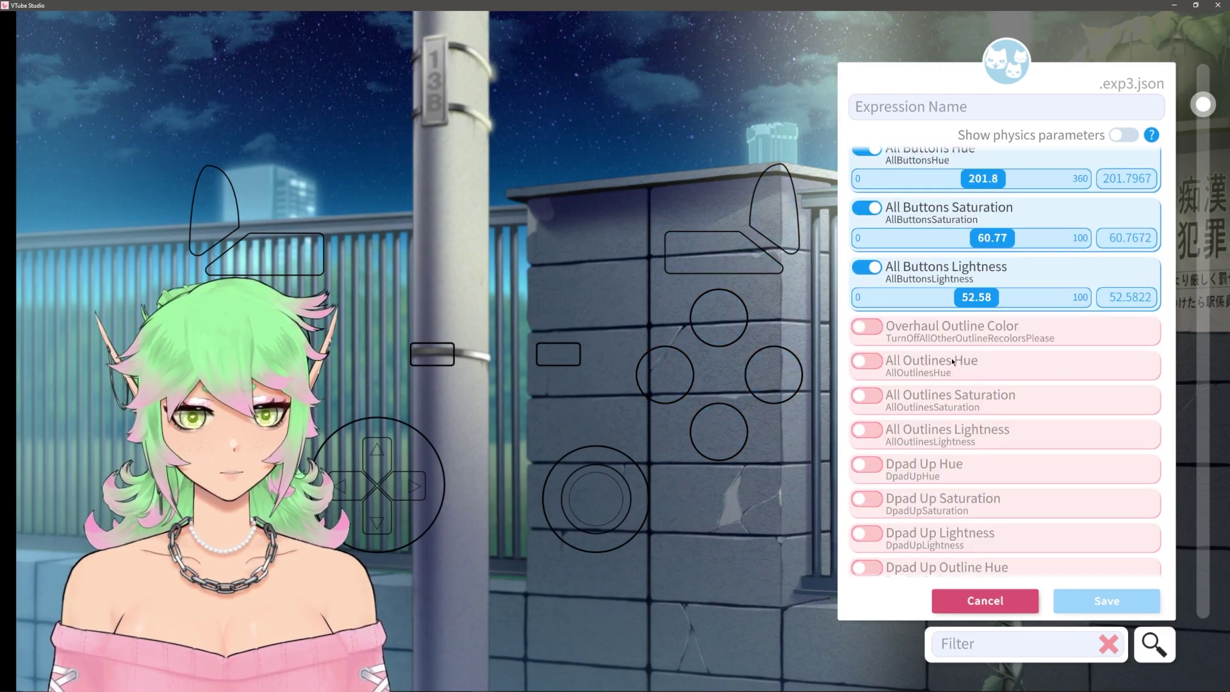
pyautogui.click(881, 325)
pyautogui.moveTo(886, 359); pyautogui.dragTo(1132, 370)
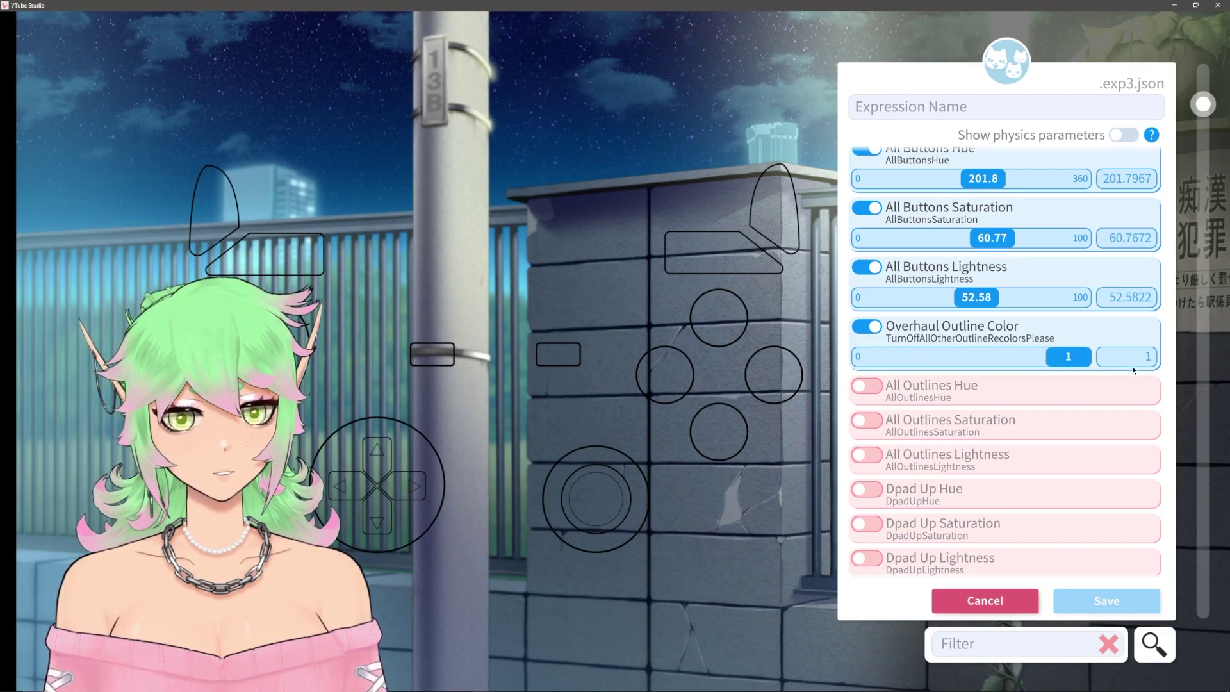
pyautogui.click(869, 387)
pyautogui.moveTo(918, 409); pyautogui.dragTo(1060, 442)
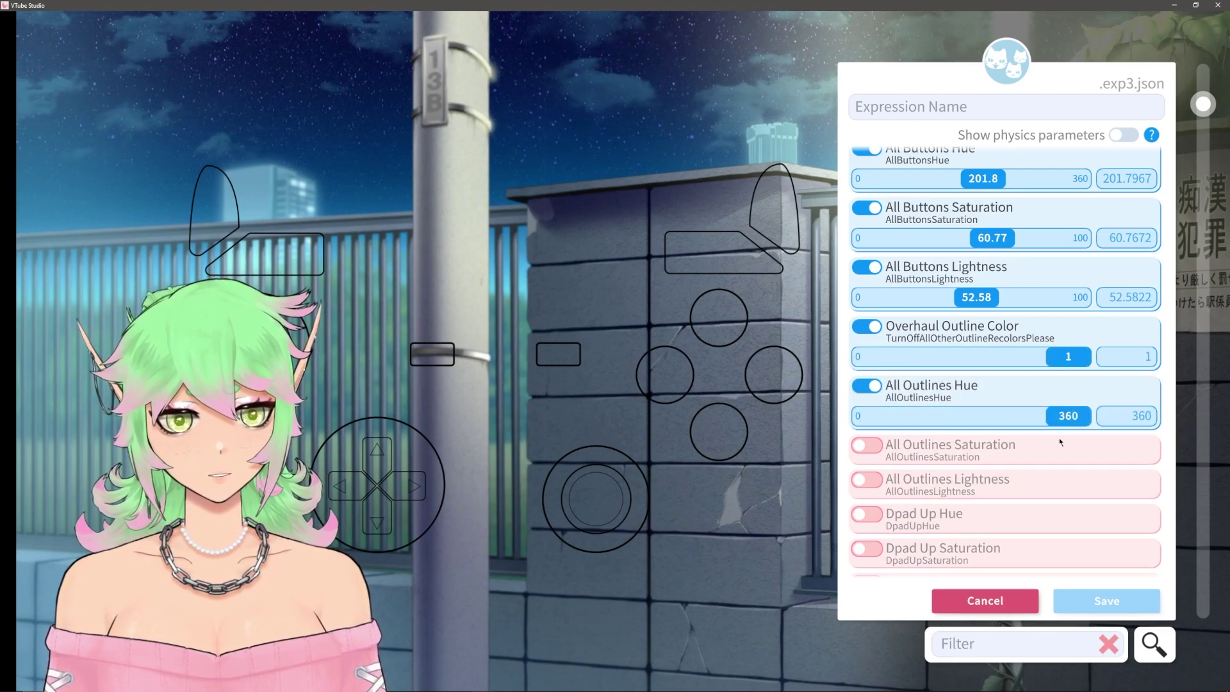
# - Enable All Outlines Saturation and Lightness, setting them to 78.13 and 39.93
pyautogui.click(865, 445)
pyautogui.click(867, 505)
pyautogui.click(953, 534)
pyautogui.click(984, 474)
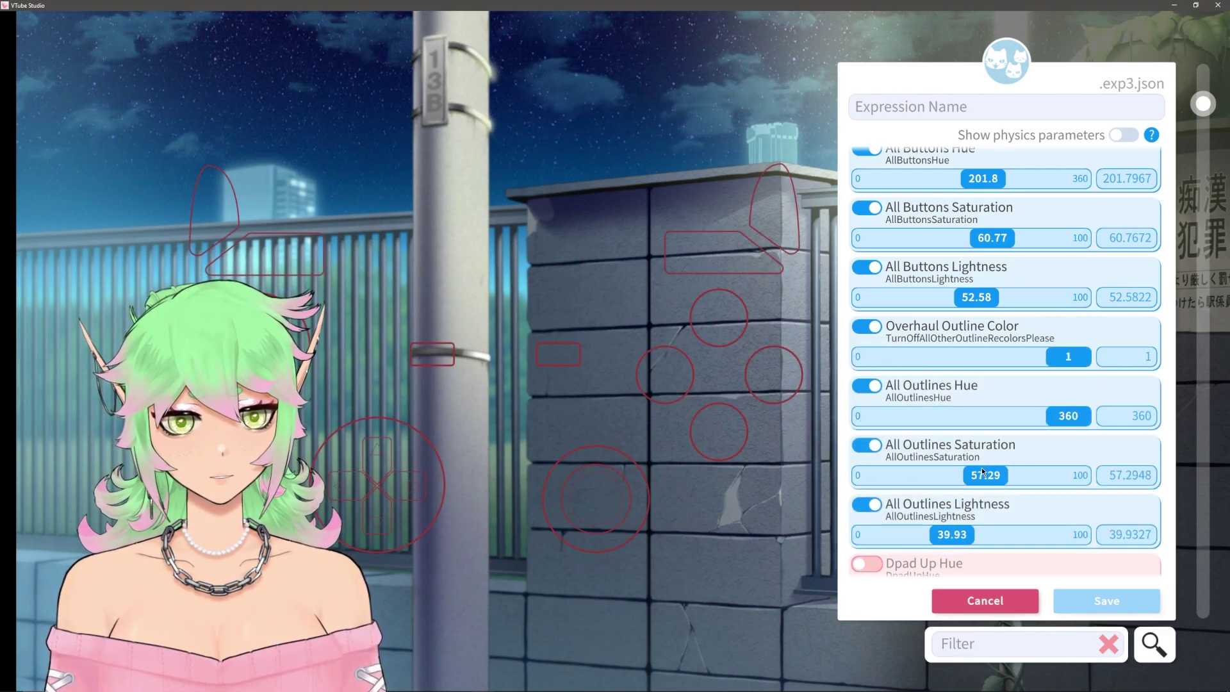
pyautogui.moveTo(983, 474); pyautogui.dragTo(1025, 474)
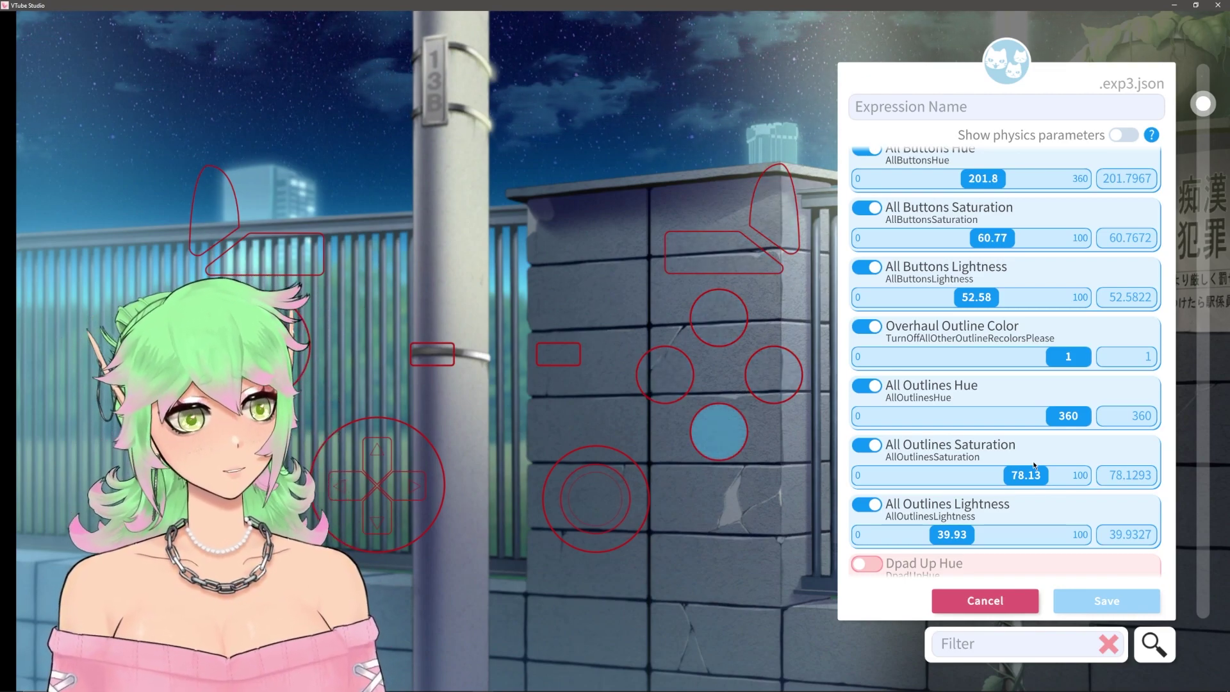
# - Give the outlines full Outline Glow at 100 and move the overlay up and left
pyautogui.scroll(5, 873, 384)
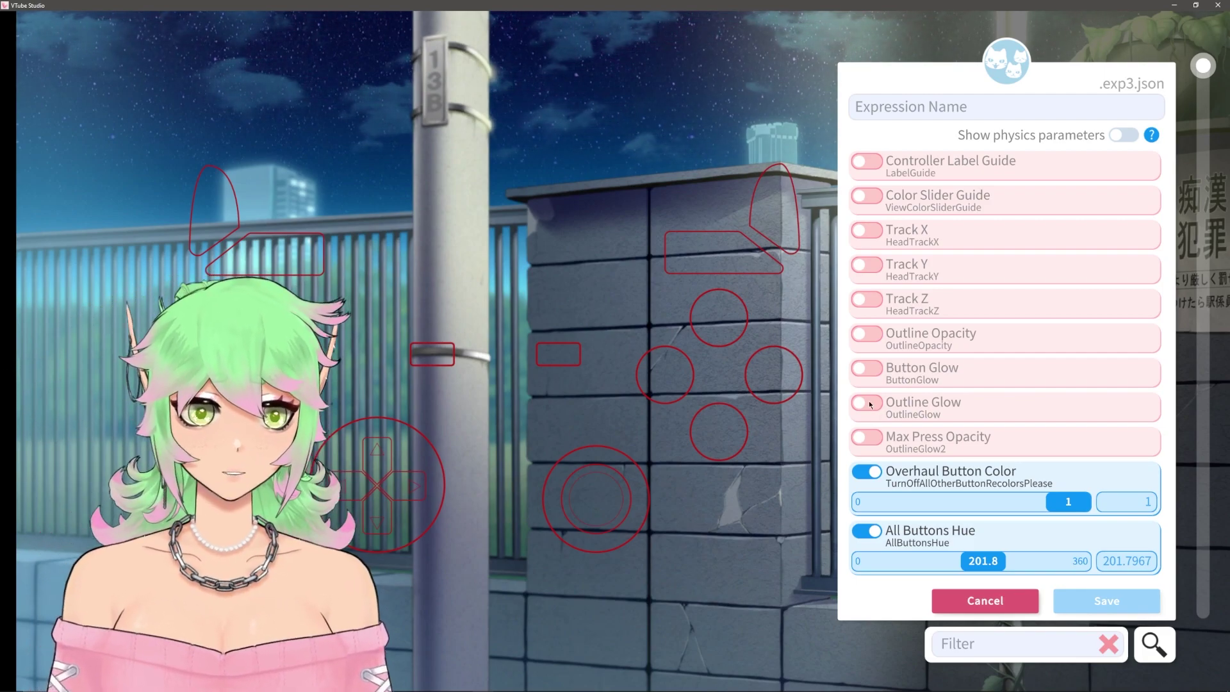
pyautogui.click(880, 417)
pyautogui.moveTo(877, 437); pyautogui.dragTo(1124, 434)
pyautogui.moveTo(625, 531); pyautogui.dragTo(634, 499)
# - Add Button Glow to the expression and lower its strength
pyautogui.click(867, 367)
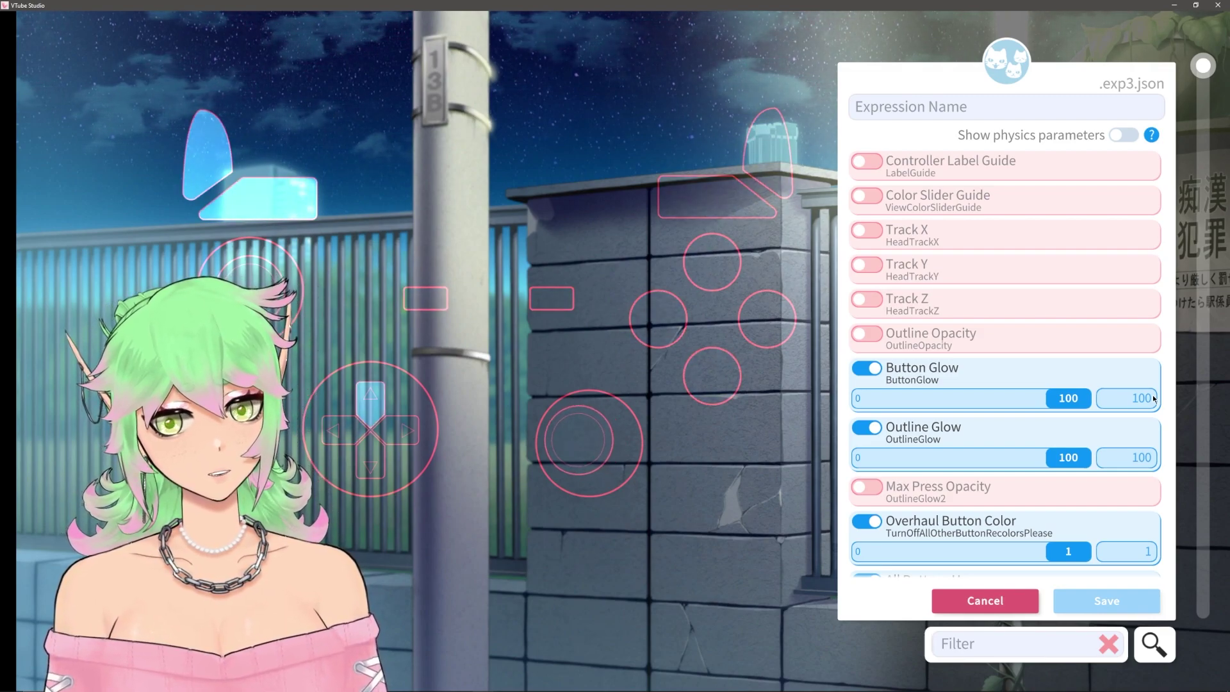
pyautogui.moveTo(1064, 401); pyautogui.dragTo(989, 398)
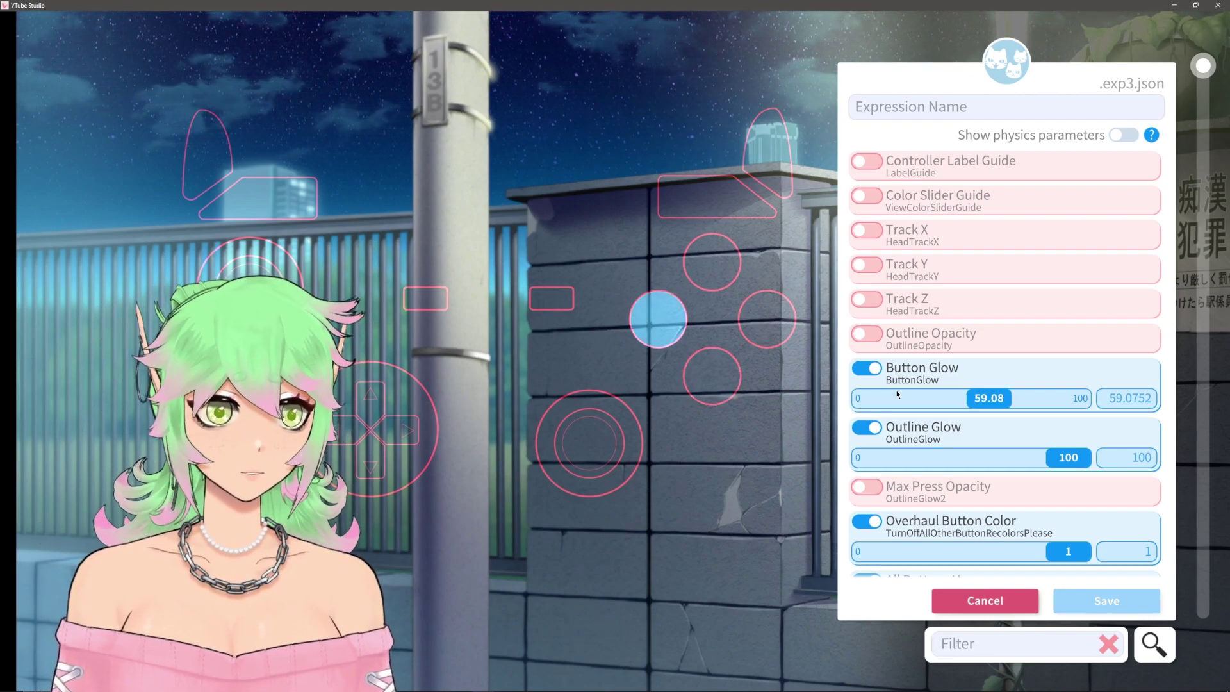
pyautogui.scroll(-5, 987, 366)
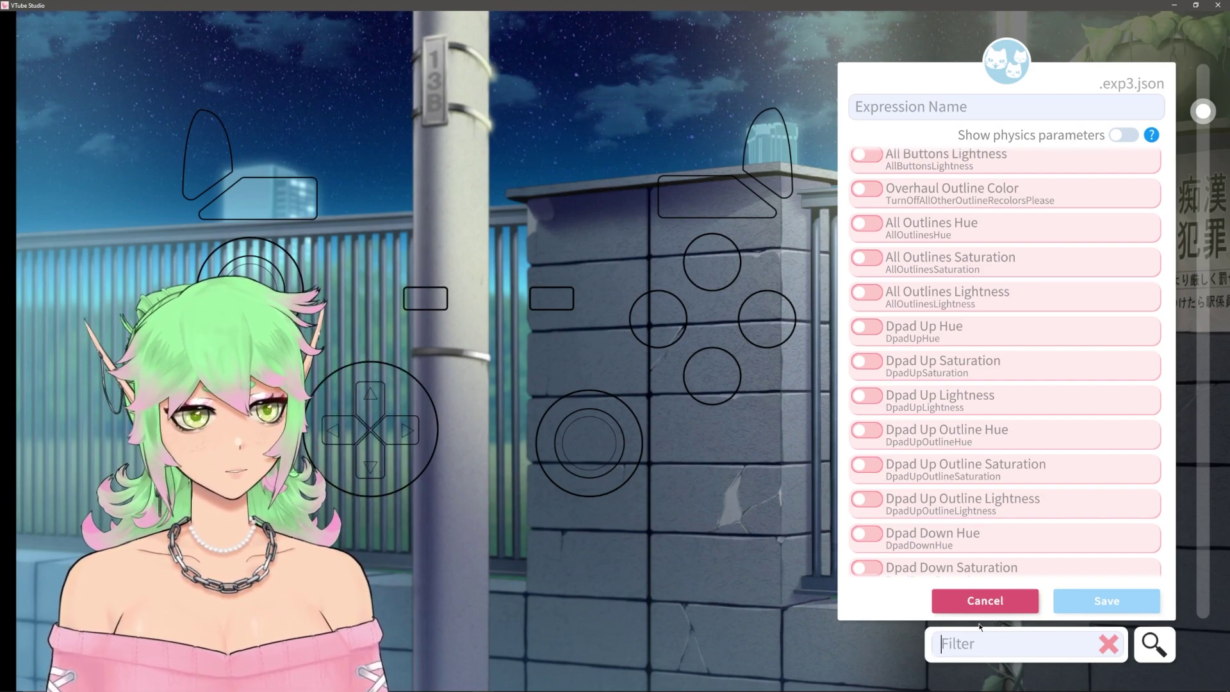
# - Filter the parameters by LT and add LT / L2 Press to the expression
pyautogui.write('LT')
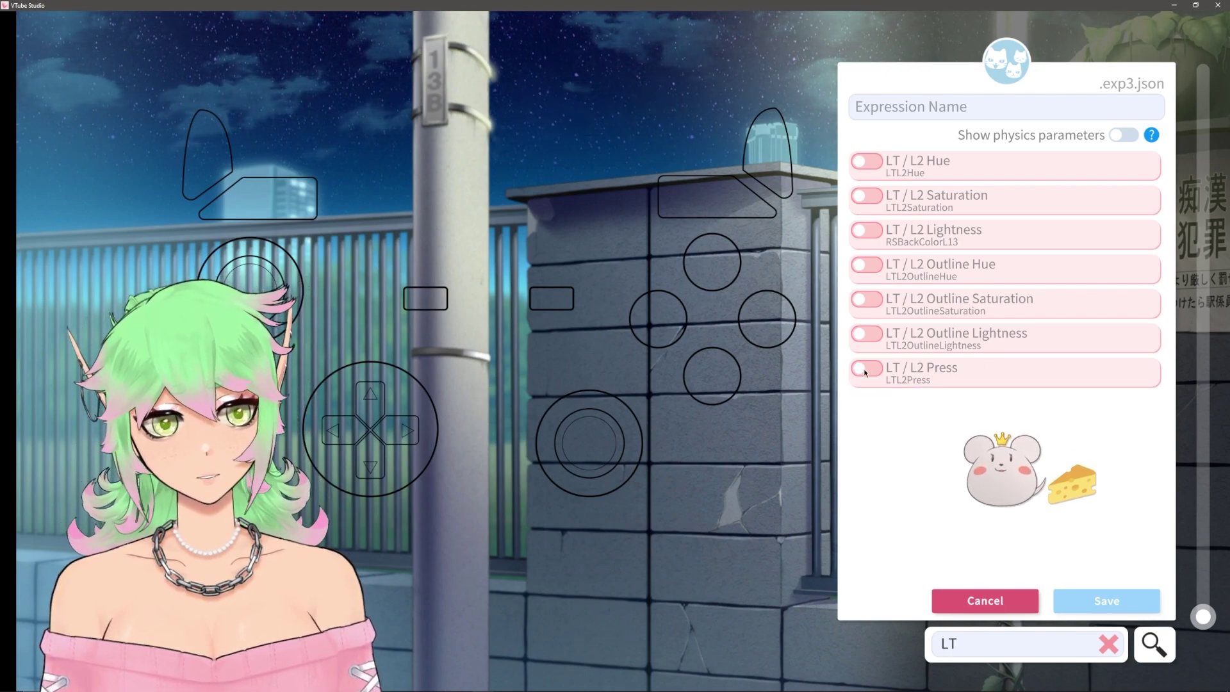
pyautogui.click(867, 368)
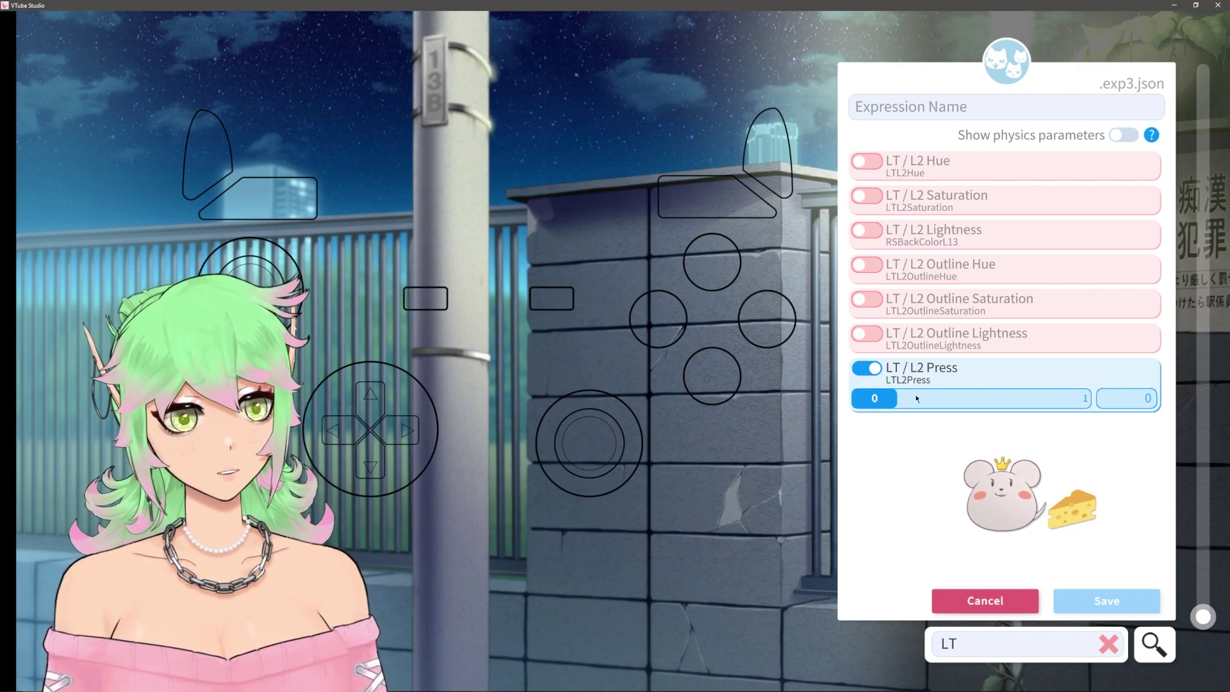
pyautogui.click(871, 371)
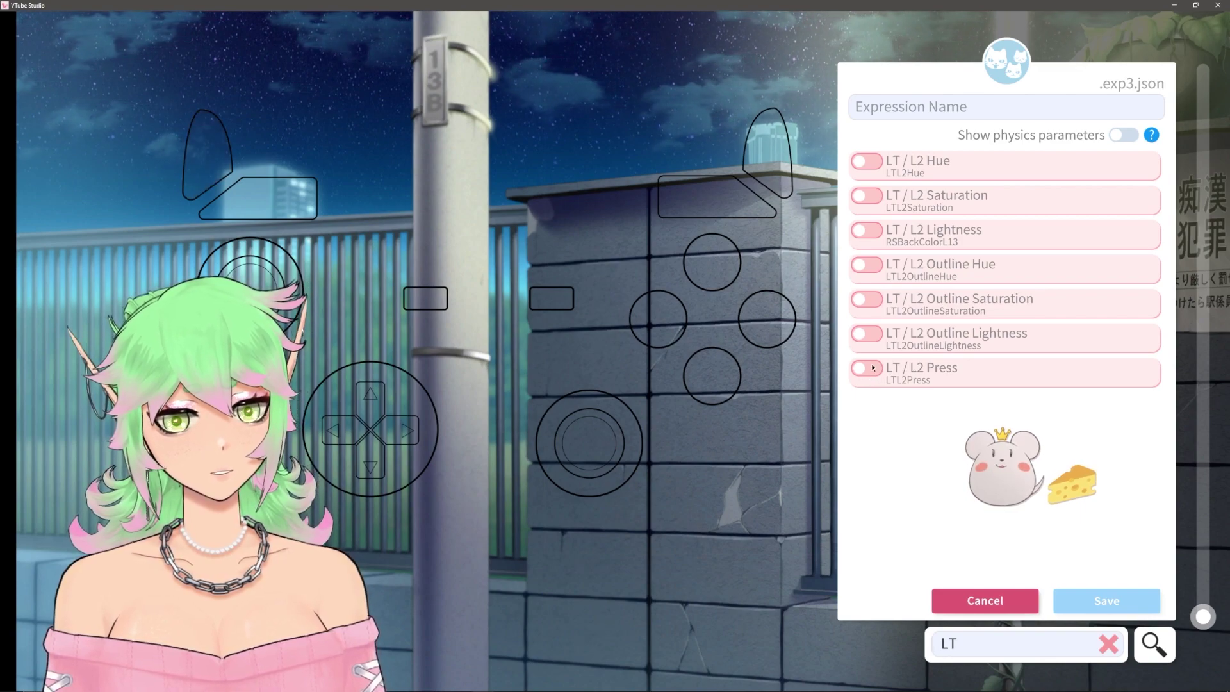
pyautogui.click(867, 372)
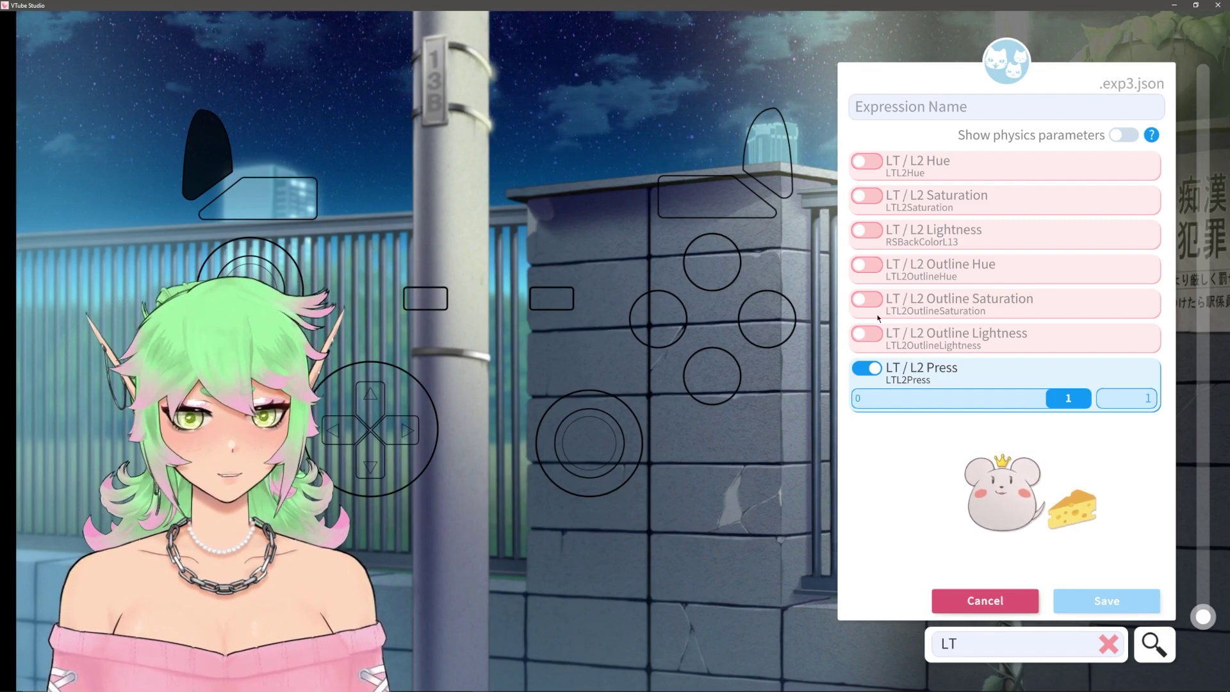
# - Add LT / L2 Hue, Saturation, Lightness and Outline Hue, Saturation, Lightness to the expression
pyautogui.click(867, 160)
pyautogui.click(867, 220)
pyautogui.click(867, 280)
pyautogui.click(867, 339)
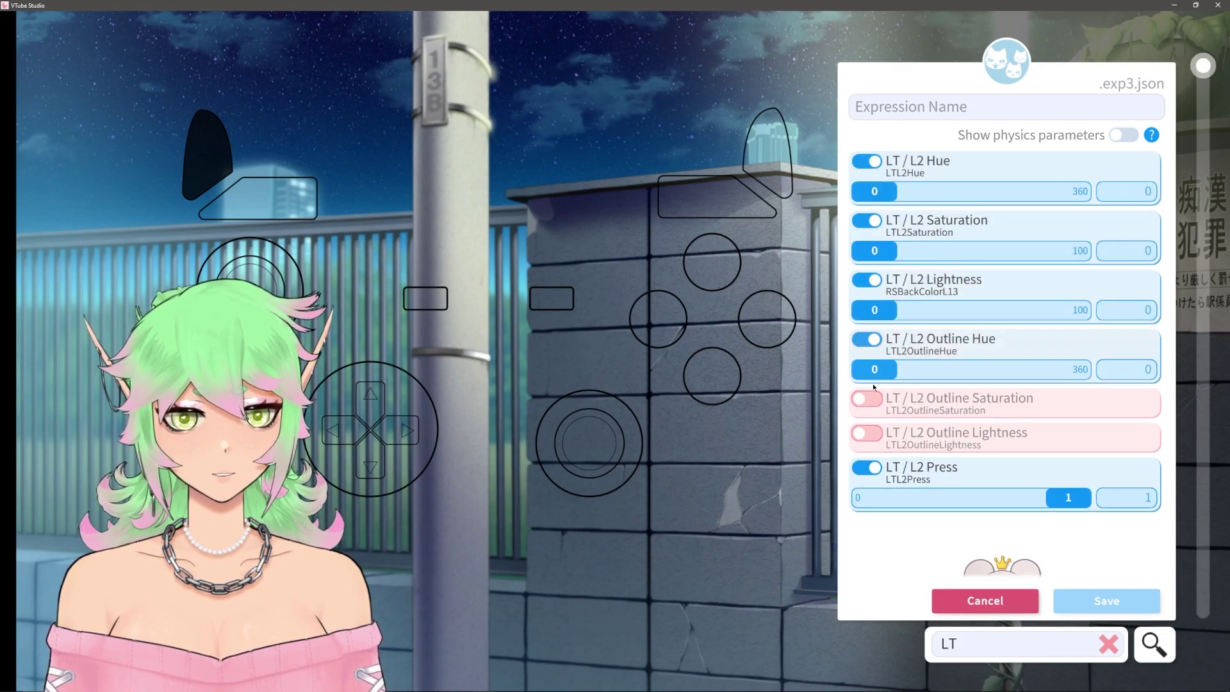
pyautogui.click(867, 399)
pyautogui.click(867, 457)
# - Make the trigger fill green (Hue 98.22, Saturation 58.33) with a purple outline at Outline Hue 281.27
pyautogui.moveTo(889, 197); pyautogui.dragTo(862, 192)
pyautogui.moveTo(874, 311); pyautogui.dragTo(987, 314)
pyautogui.moveTo(883, 491); pyautogui.dragTo(984, 488)
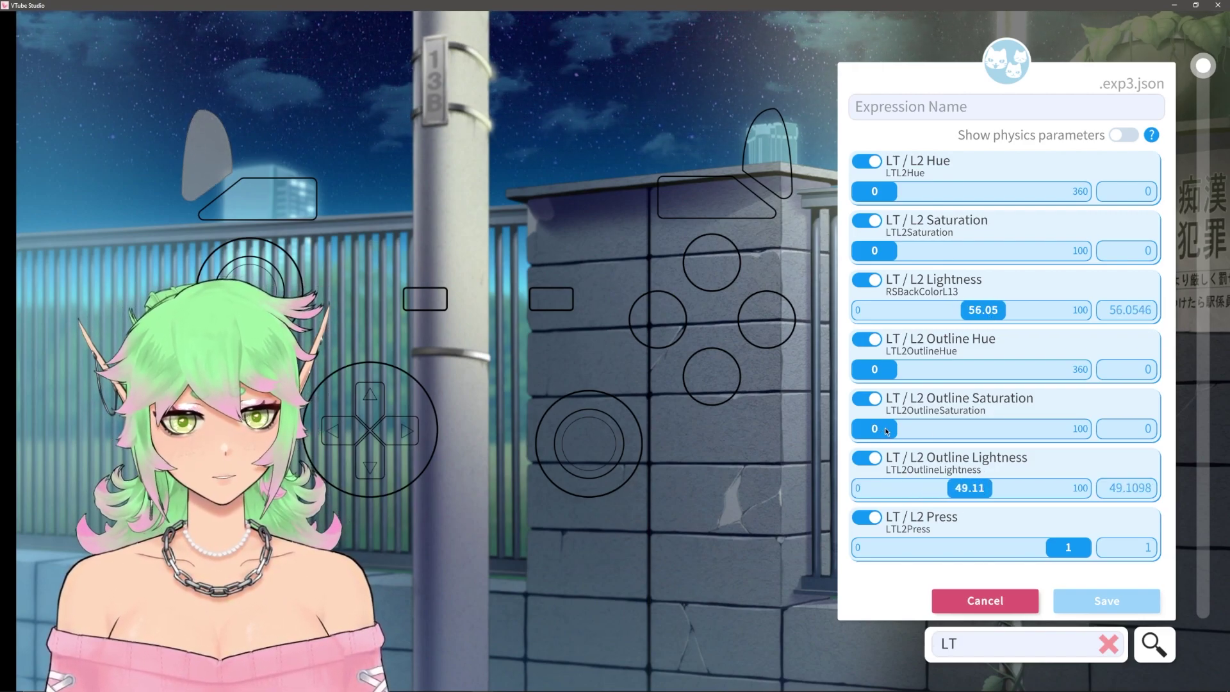
pyautogui.moveTo(888, 431); pyautogui.dragTo(1056, 444)
pyautogui.moveTo(877, 251); pyautogui.dragTo(1042, 259)
pyautogui.moveTo(896, 200); pyautogui.dragTo(953, 206)
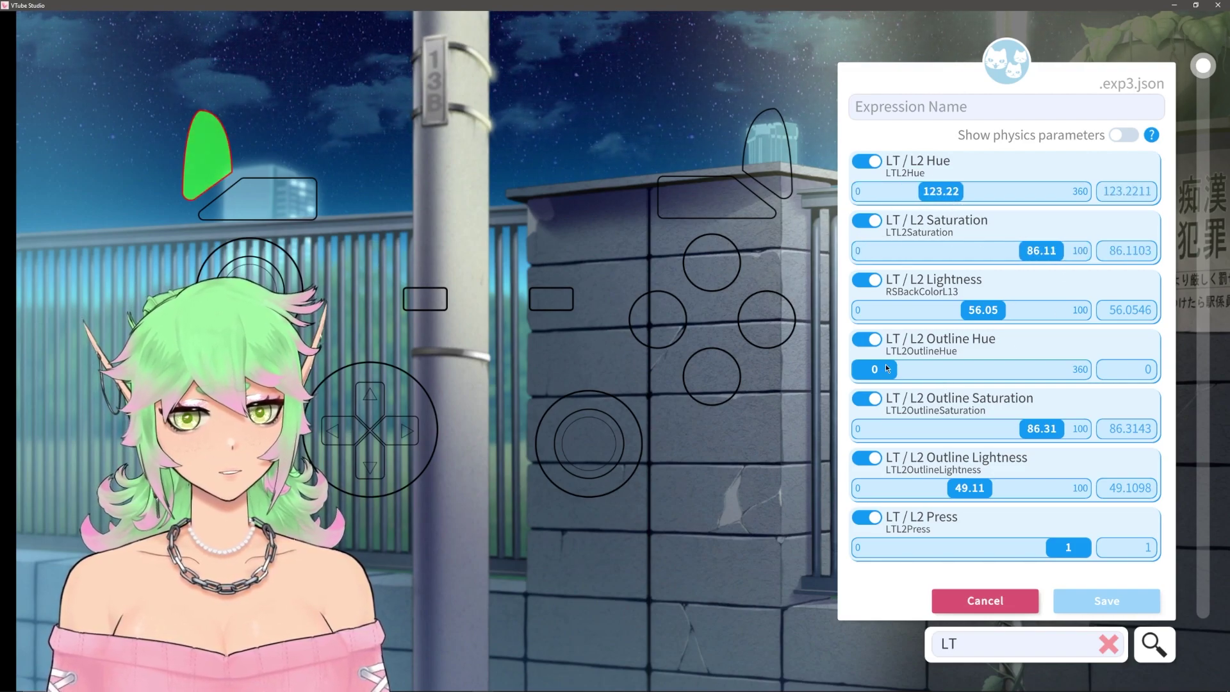
pyautogui.moveTo(885, 370); pyautogui.dragTo(1039, 375)
pyautogui.moveTo(946, 182); pyautogui.dragTo(932, 190)
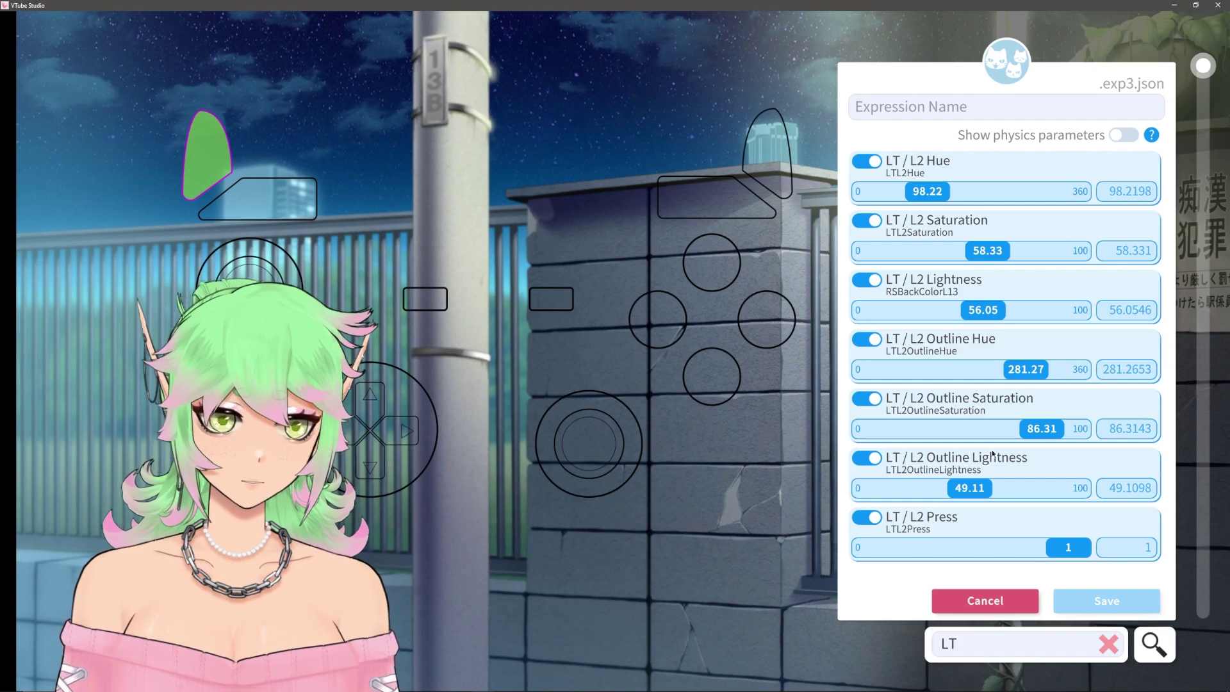
pyautogui.click(985, 601)
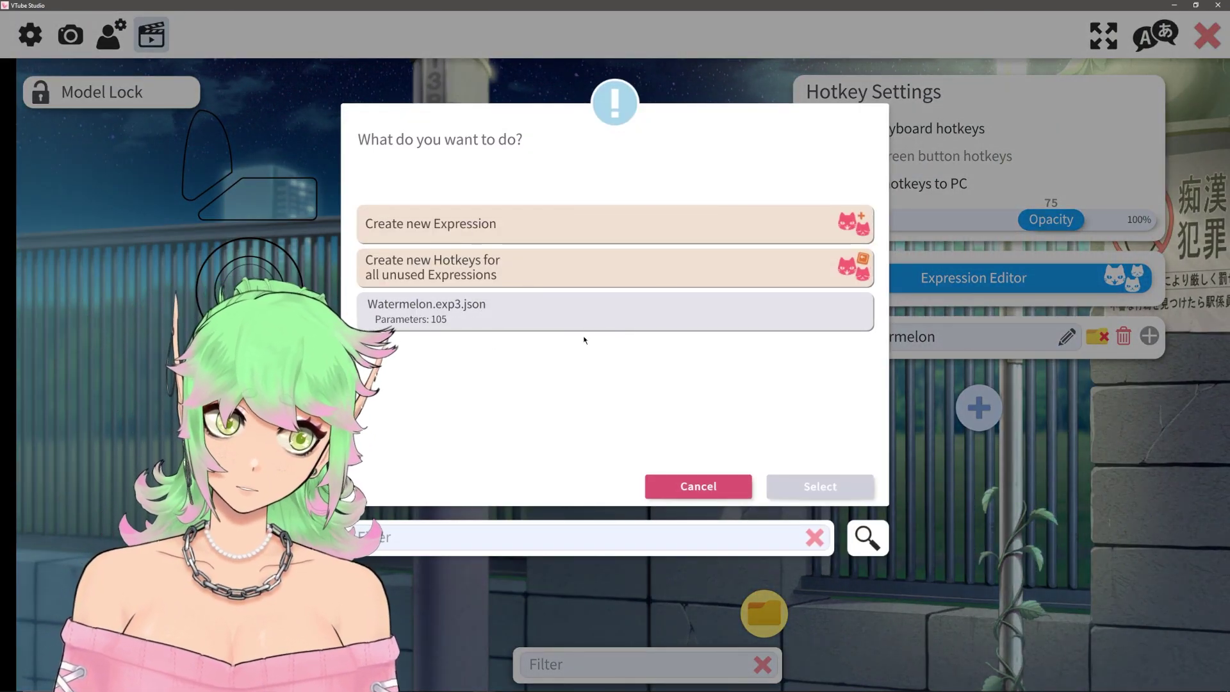
pyautogui.click(498, 321)
pyautogui.click(565, 320)
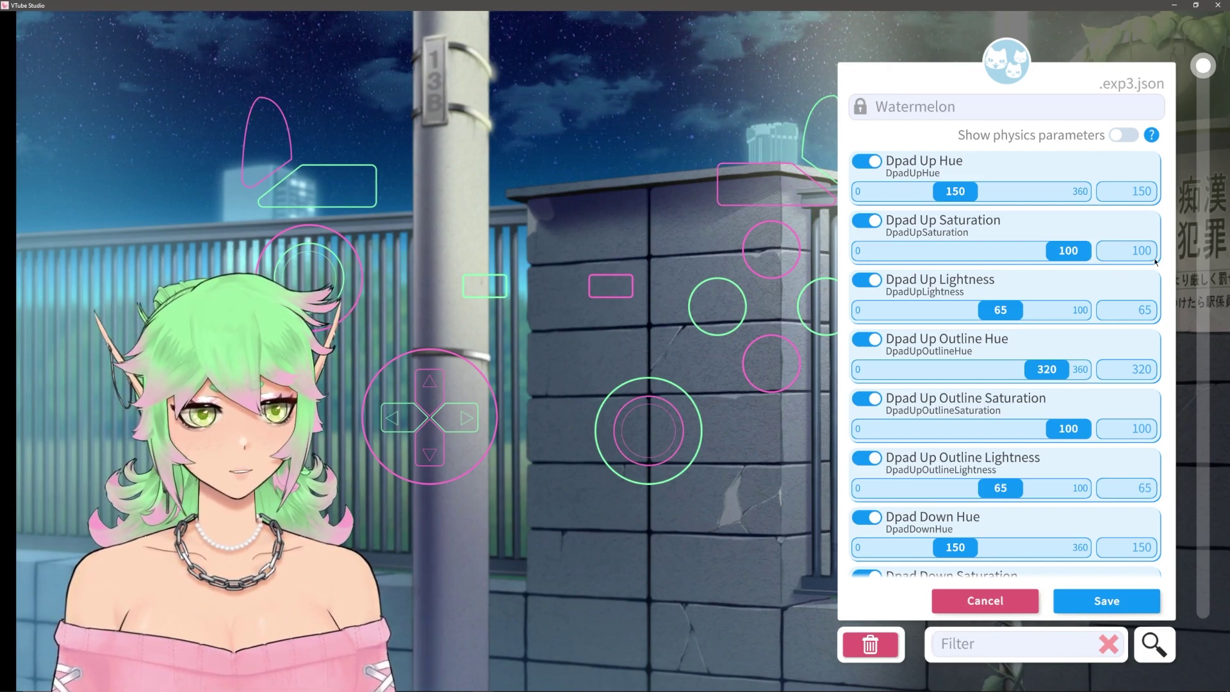
pyautogui.moveTo(1191, 68); pyautogui.dragTo(1199, 497)
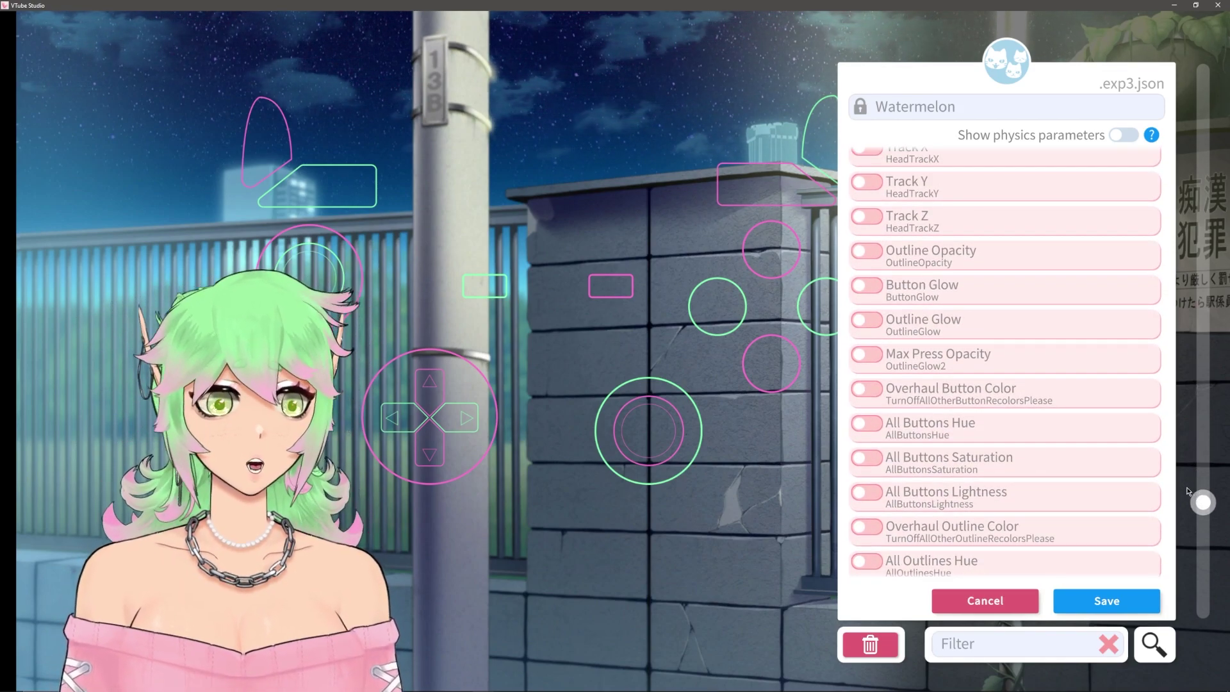
pyautogui.scroll(5, 1074, 392)
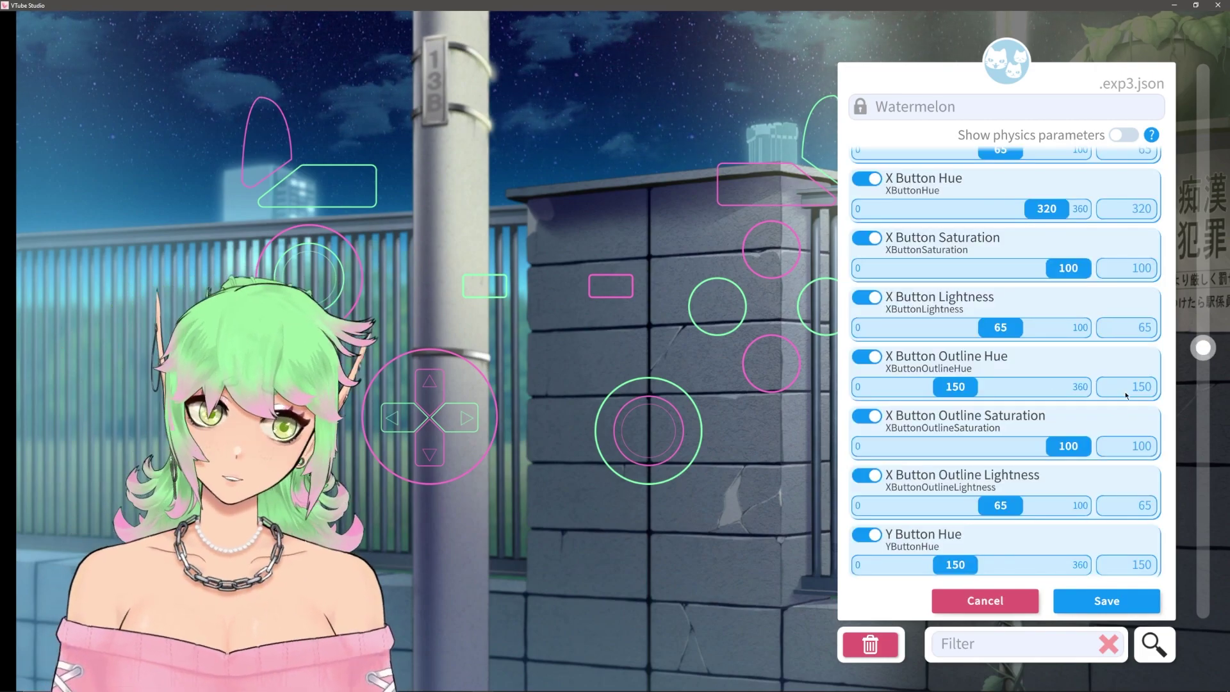
pyautogui.moveTo(1191, 348); pyautogui.dragTo(1190, 494)
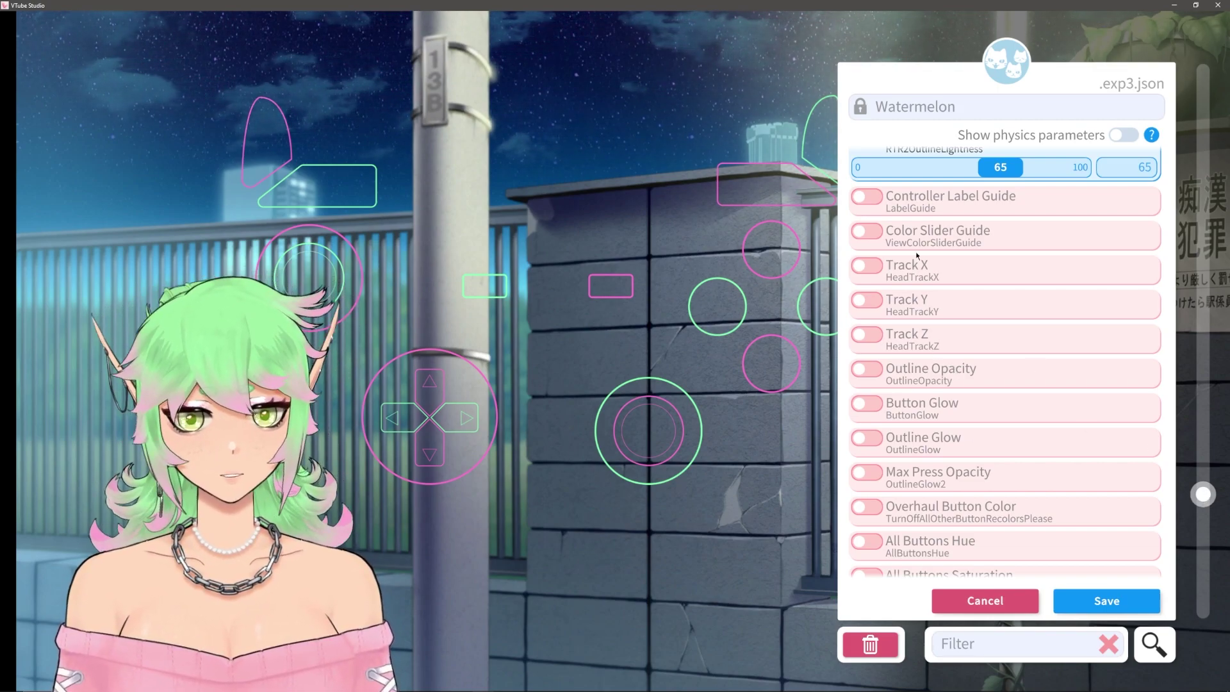
pyautogui.scroll(-1, 948, 482)
# - Turn on the outline colour override with All Outlines Hue, Saturation and Lightness about 57
pyautogui.scroll(-3, 963, 435)
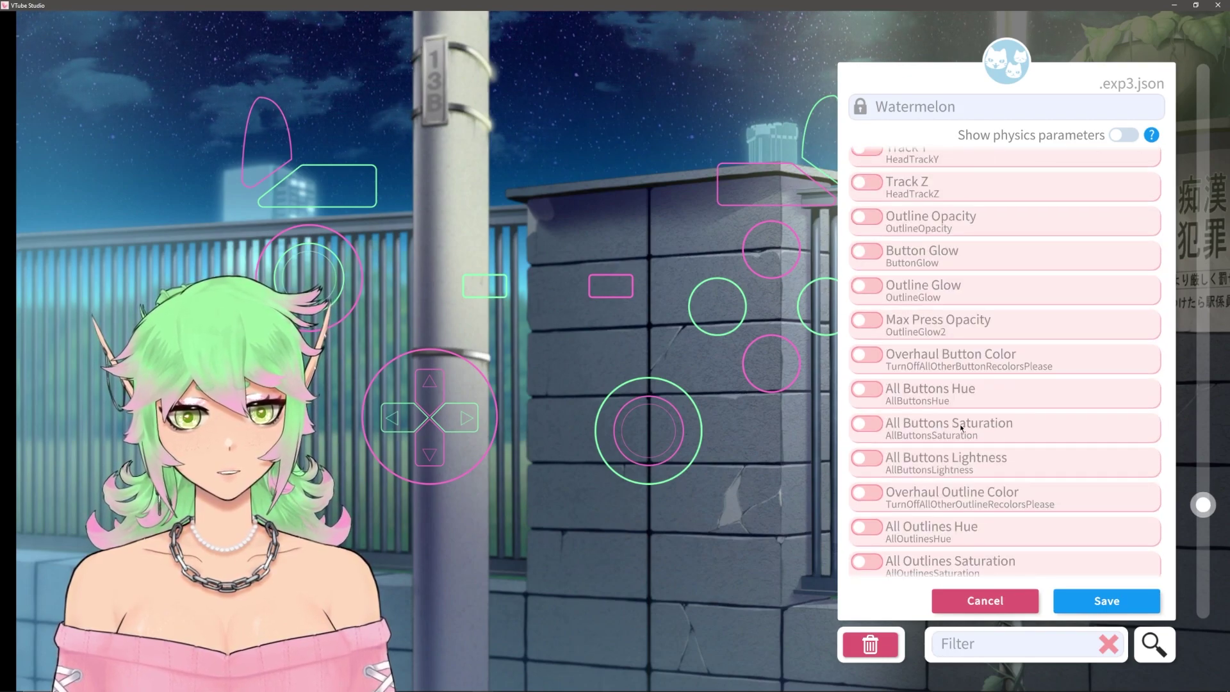
pyautogui.click(861, 357)
pyautogui.click(862, 378)
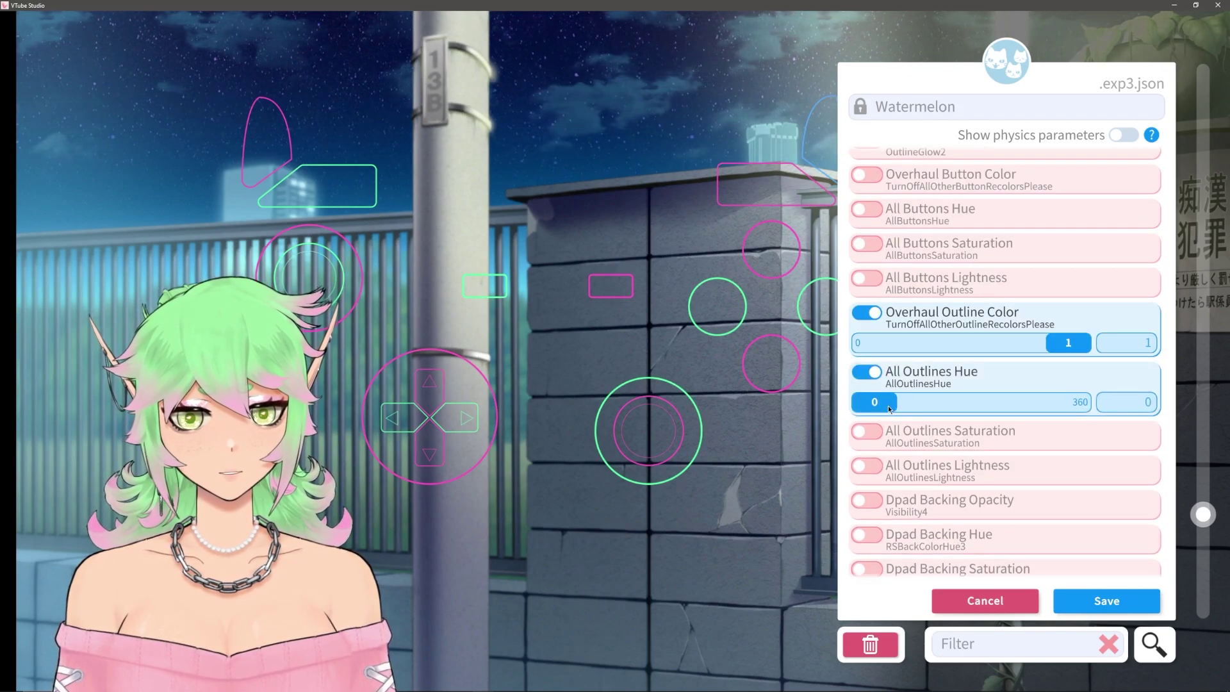
pyautogui.moveTo(890, 408); pyautogui.dragTo(990, 411)
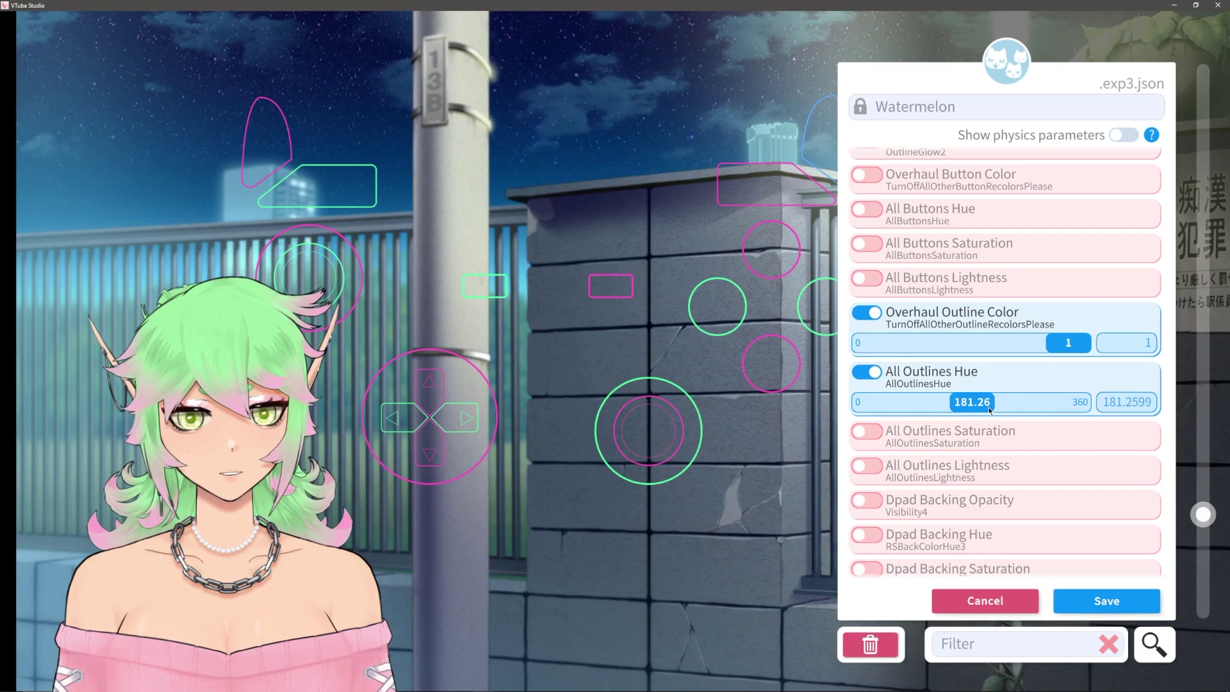
pyautogui.click(864, 436)
pyautogui.click(874, 494)
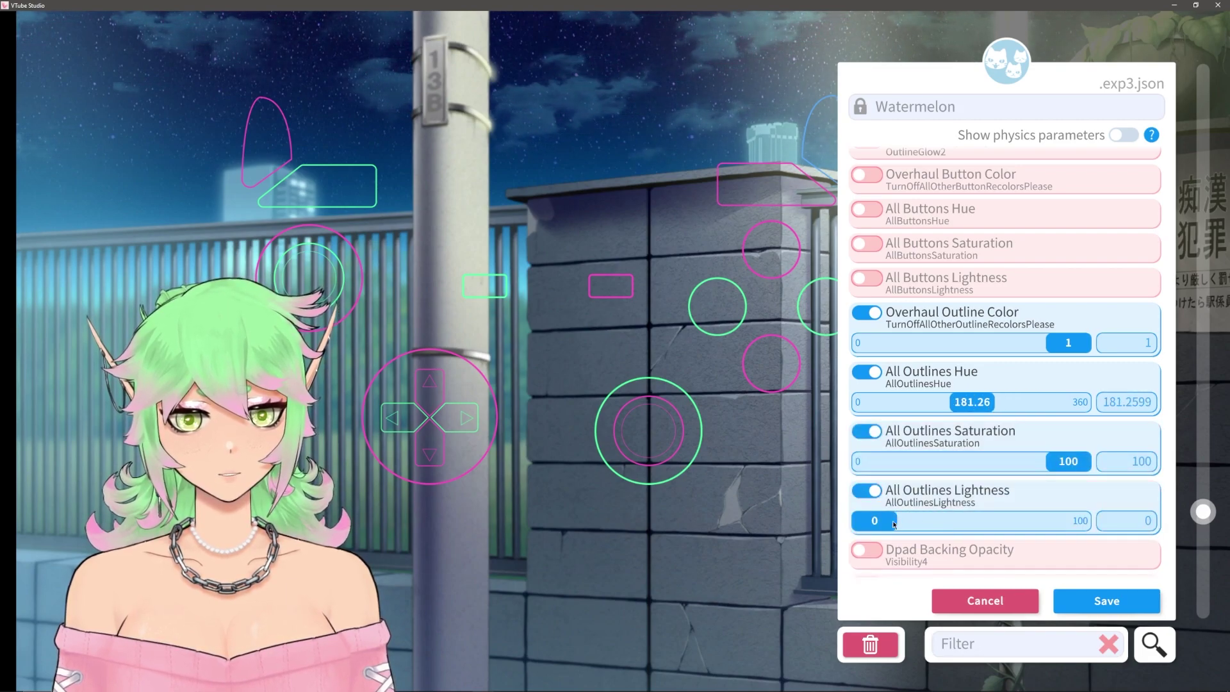
pyautogui.moveTo(898, 522); pyautogui.dragTo(1007, 527)
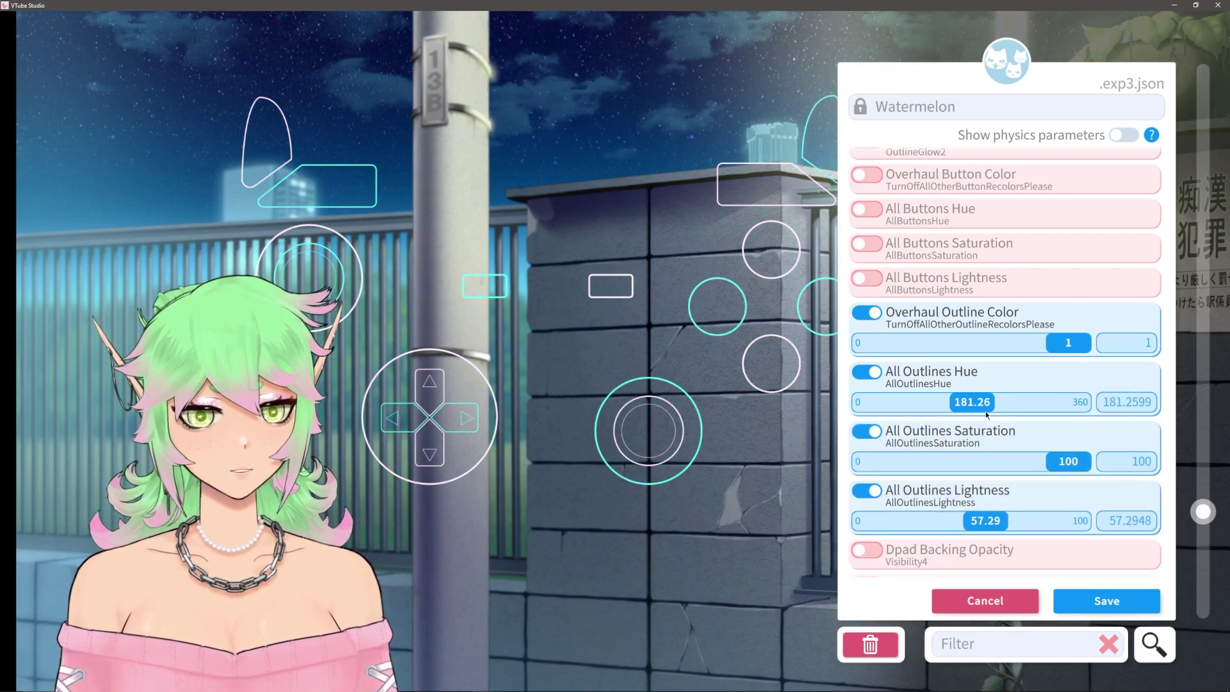
pyautogui.moveTo(987, 414); pyautogui.dragTo(806, 374)
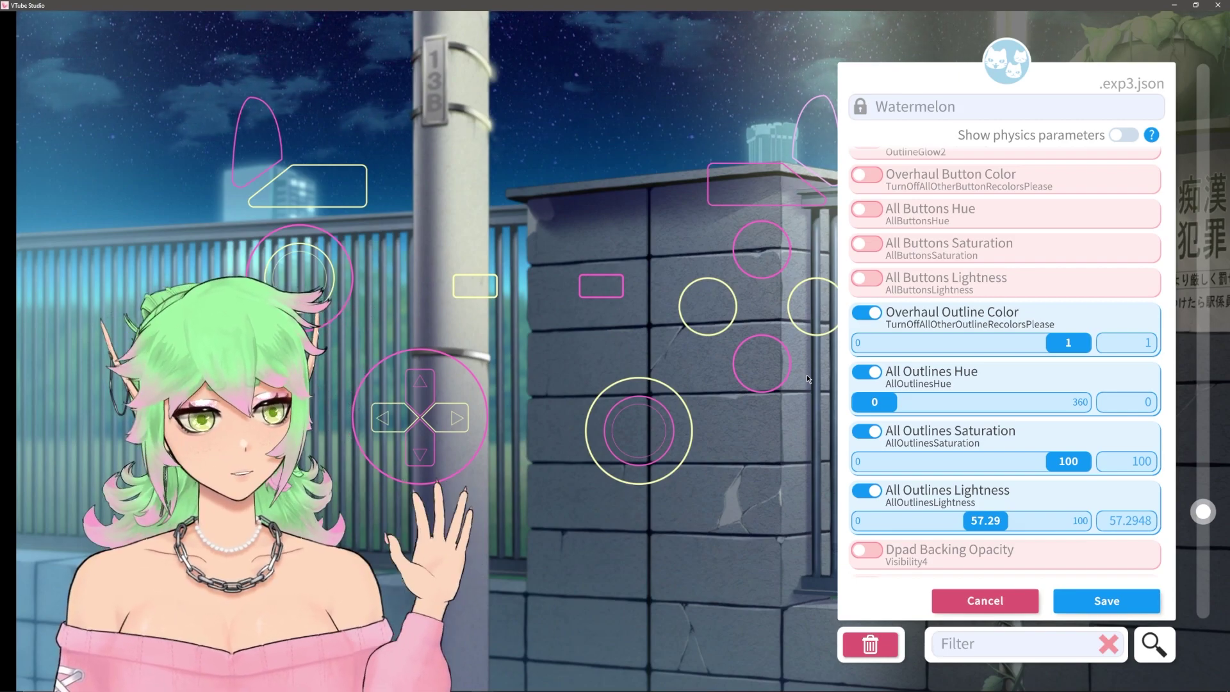
# - Turn on the button colour override with All Buttons lightness about 62 and hue about 214
pyautogui.click(890, 175)
pyautogui.click(890, 234)
pyautogui.click(891, 293)
pyautogui.click(890, 352)
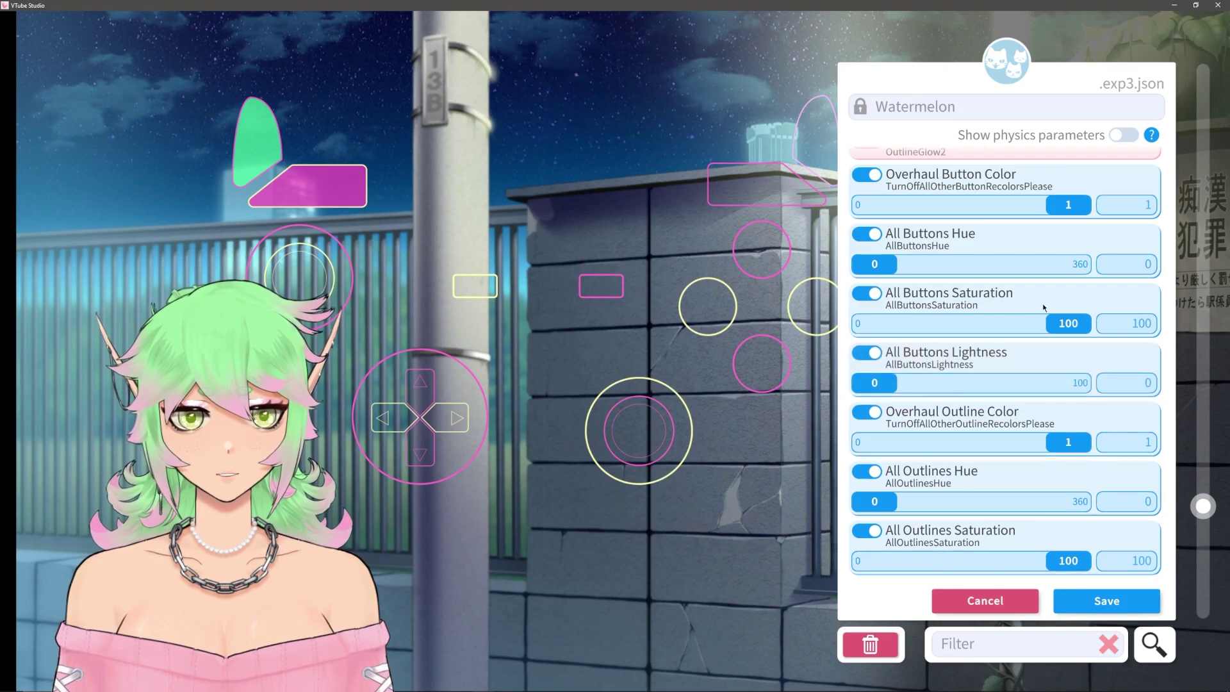
pyautogui.moveTo(890, 386); pyautogui.dragTo(1011, 389)
pyautogui.moveTo(906, 276); pyautogui.dragTo(1002, 282)
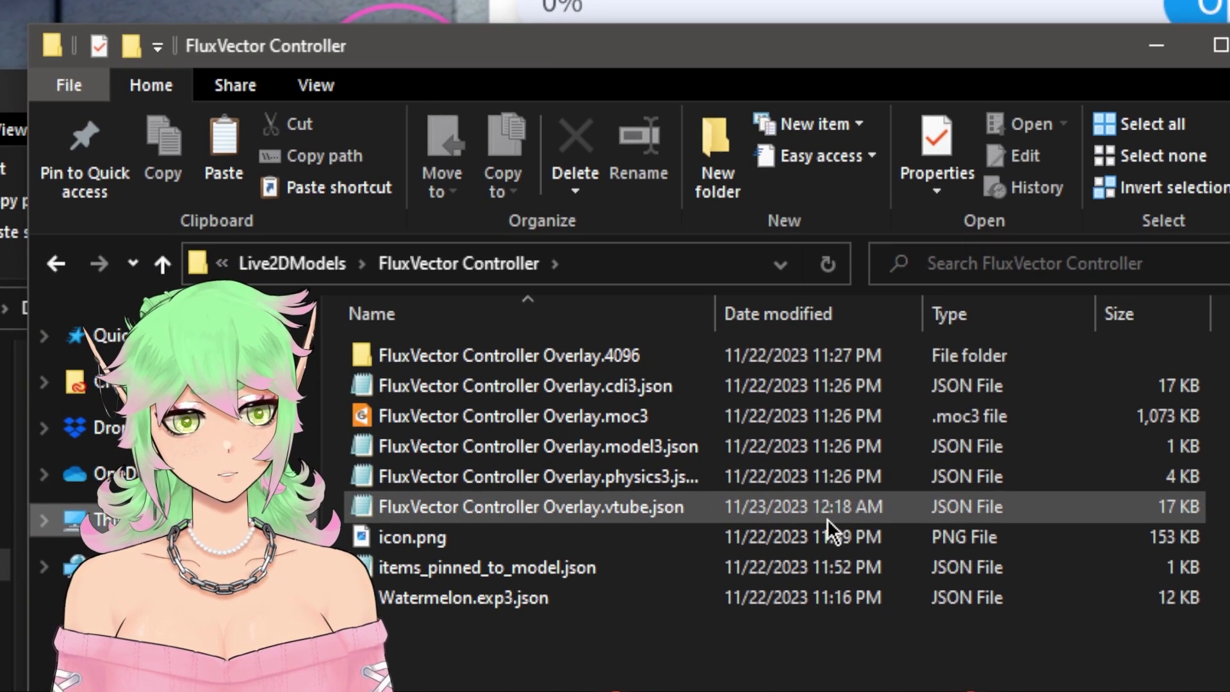
# - Open Watermelon.exp3.json from the FluxVector Controller folder in Notepad
pyautogui.click(474, 600)
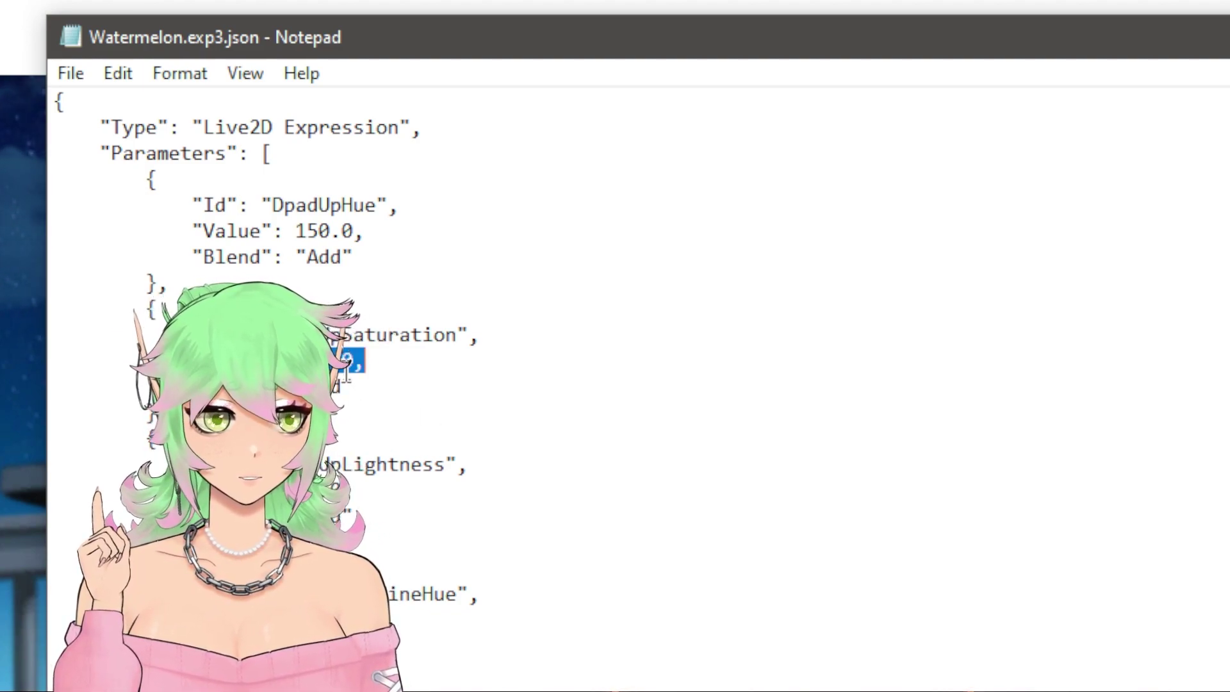
# - Inspect the DpadUpLightness value in Notepad, then switch back to VTube Studio
pyautogui.doubleClick(346, 491)
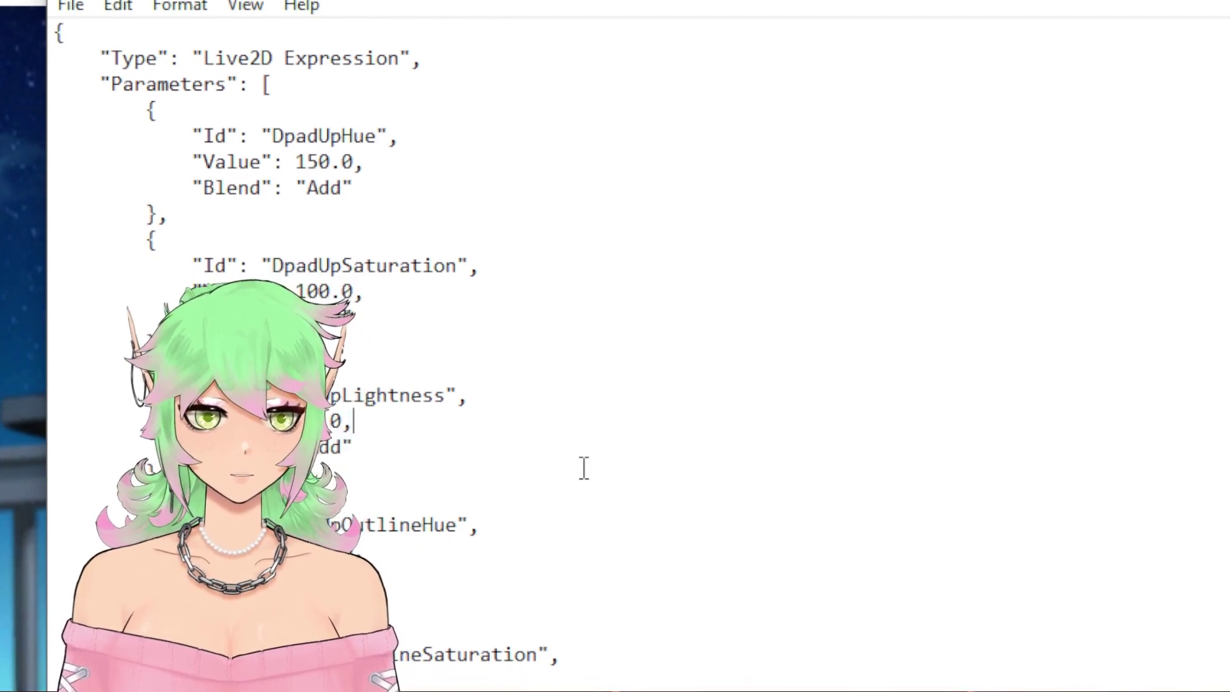
pyautogui.hotkey('alt', 'Tab')
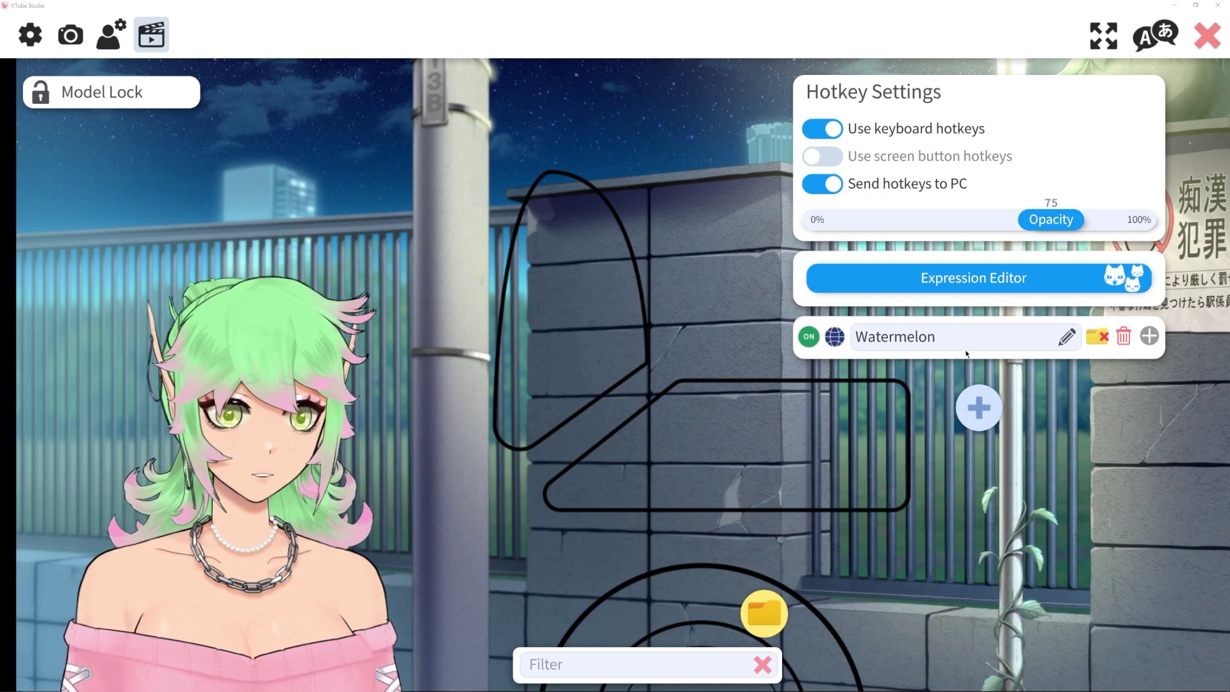
# - Open Watermelon.exp3.json in the Expression Editor, filter by 'lt' and enable LT / L2 Press
pyautogui.click(968, 278)
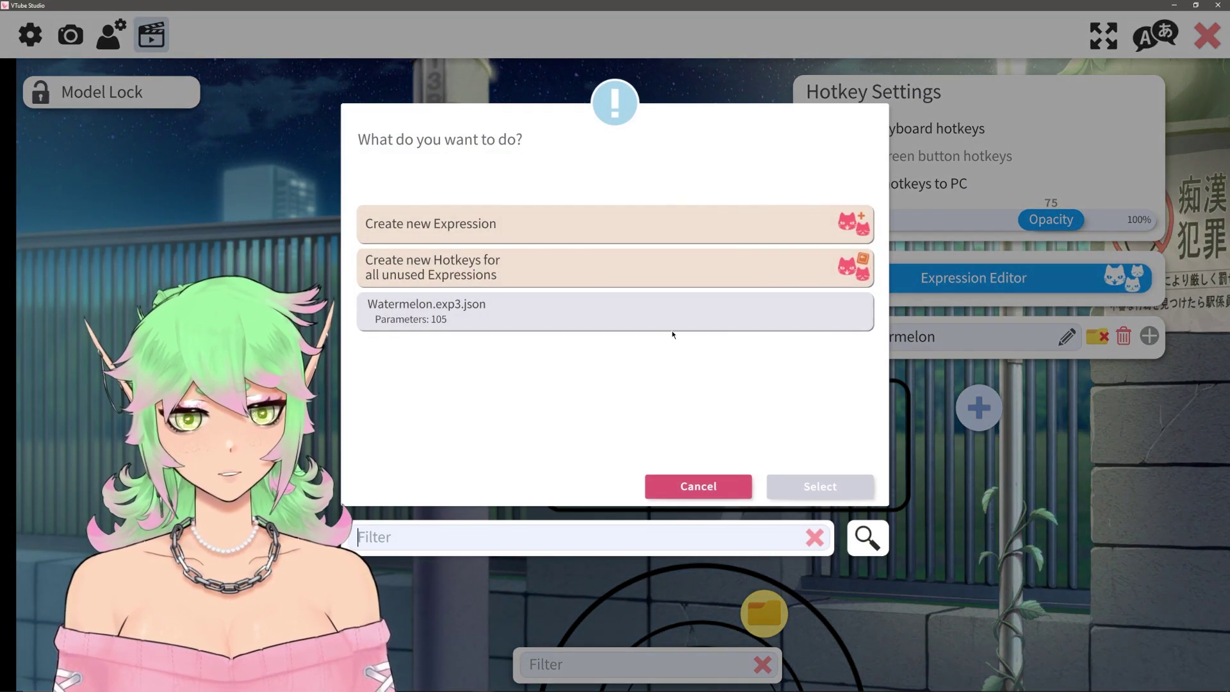
pyautogui.click(471, 312)
pyautogui.click(472, 312)
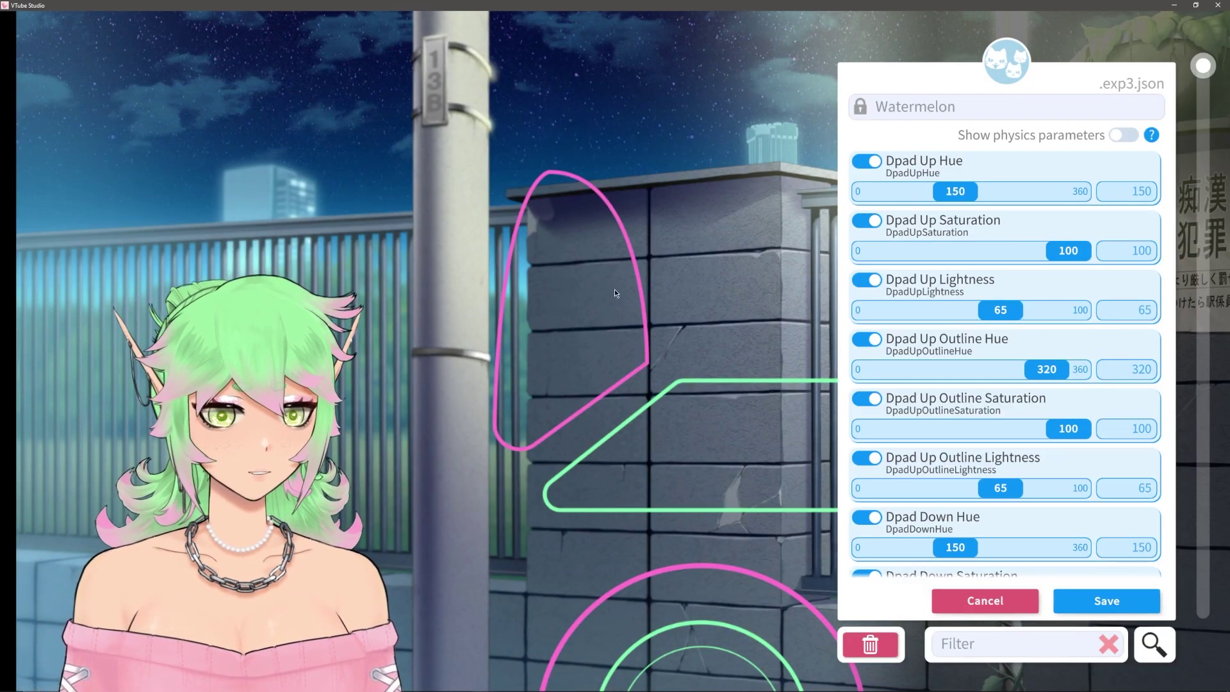
pyautogui.scroll(-3, 982, 489)
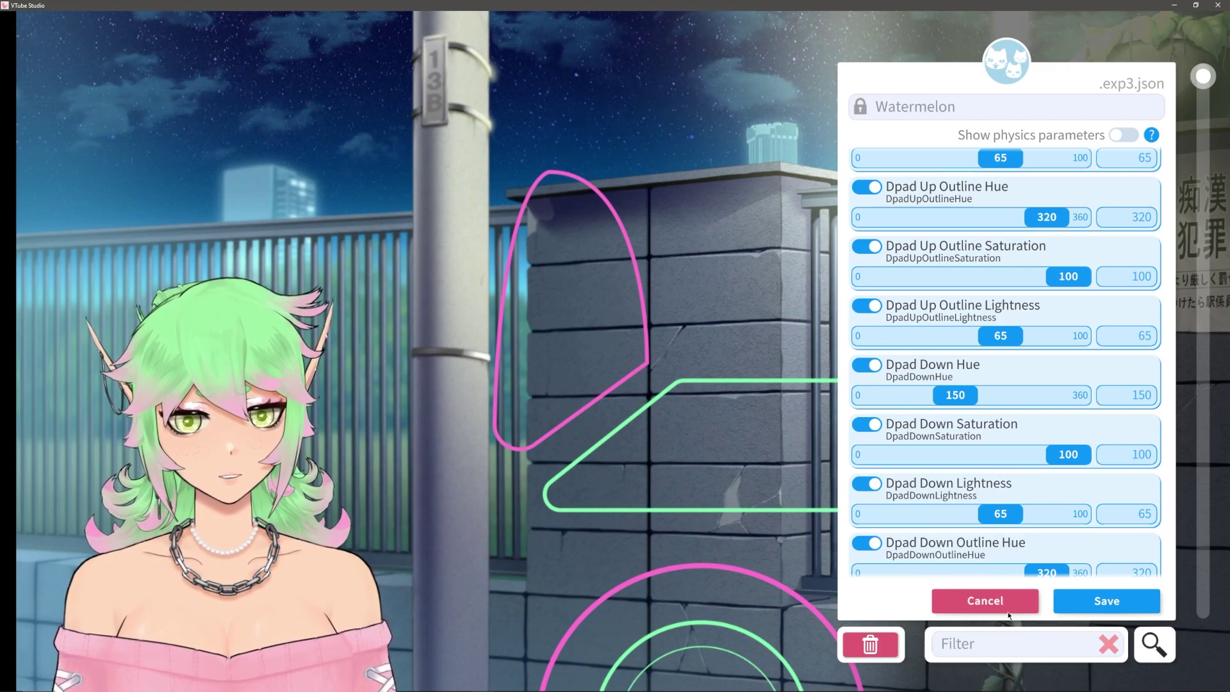
pyautogui.click(957, 641)
pyautogui.write('lt')
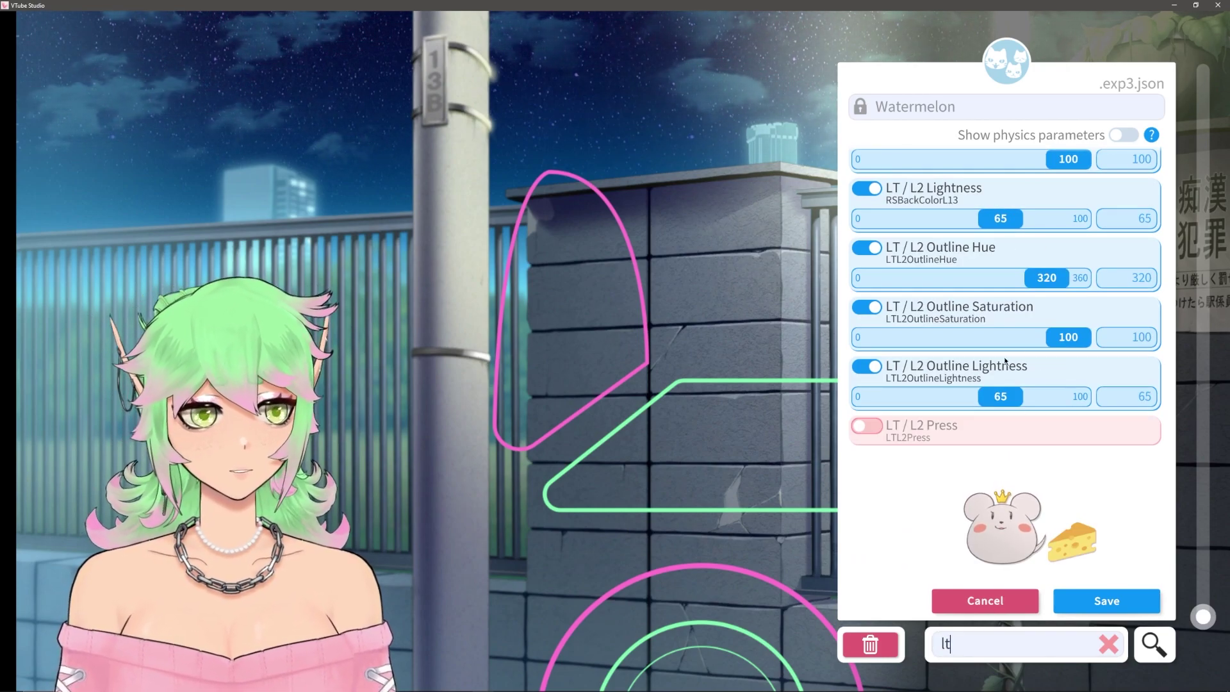
pyautogui.click(868, 425)
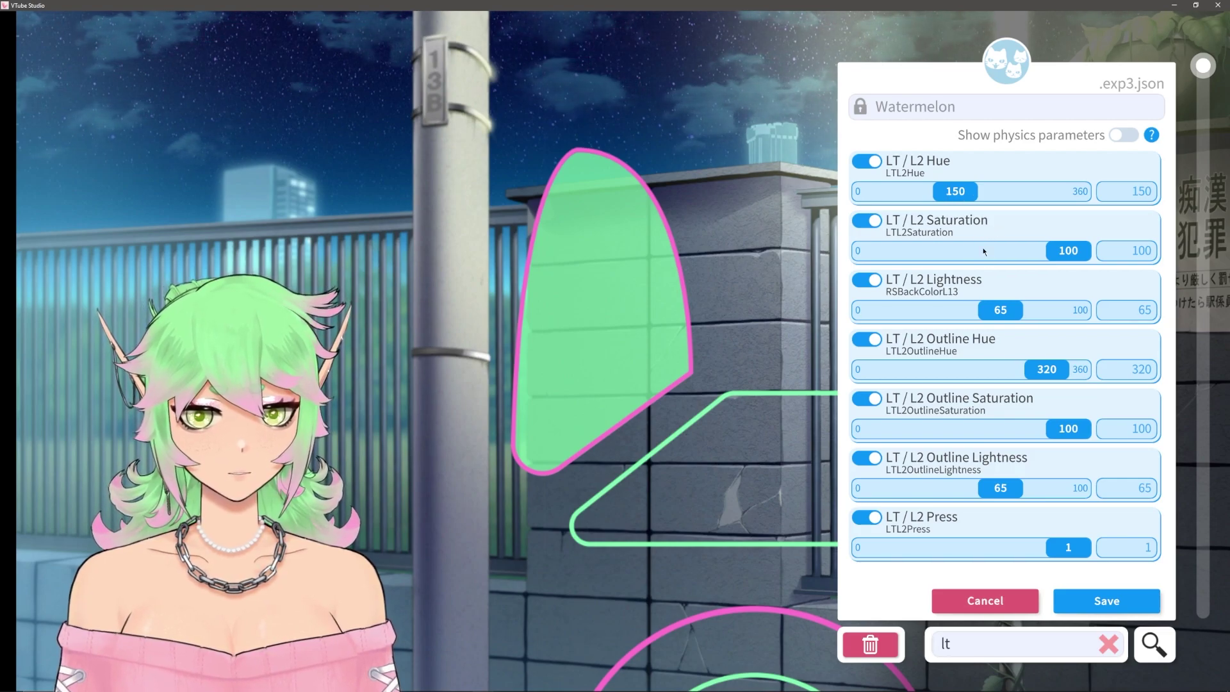
# - Set LT / L2 Lightness and Outline Lightness both to 40
pyautogui.moveTo(998, 314); pyautogui.dragTo(950, 312)
pyautogui.click(1131, 310)
pyautogui.write('40')
pyautogui.click(1131, 488)
pyautogui.write('40')
pyautogui.press('Return')
# - Set LT / L2 Outline Hue to 22 and LT / L2 Hue to 200
pyautogui.moveTo(1048, 371); pyautogui.dragTo(899, 372)
pyautogui.click(1131, 369)
pyautogui.write('22')
pyautogui.moveTo(956, 191); pyautogui.dragTo(986, 191)
pyautogui.click(1128, 191)
pyautogui.write('200')
pyautogui.press('Return')
# - Select the LT / L2 Lightness 40, Hue 200 and Outline Hue 22 values to review them
pyautogui.click(1144, 310)
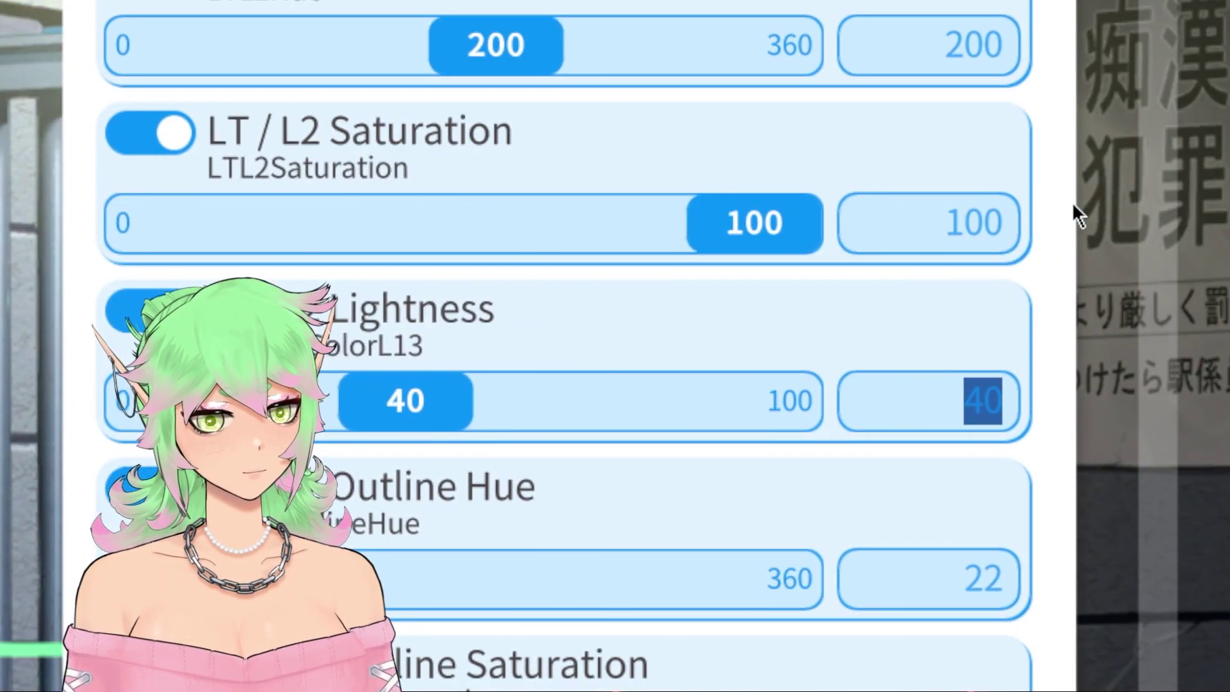
pyautogui.click(960, 448)
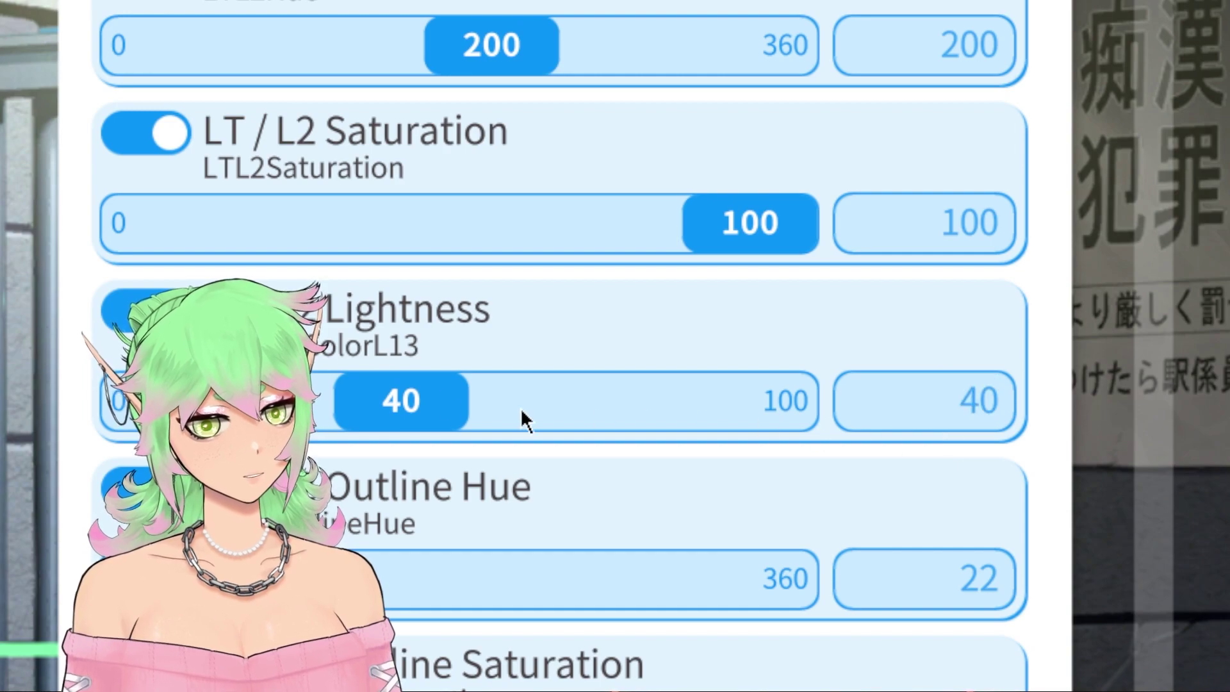
pyautogui.click(966, 413)
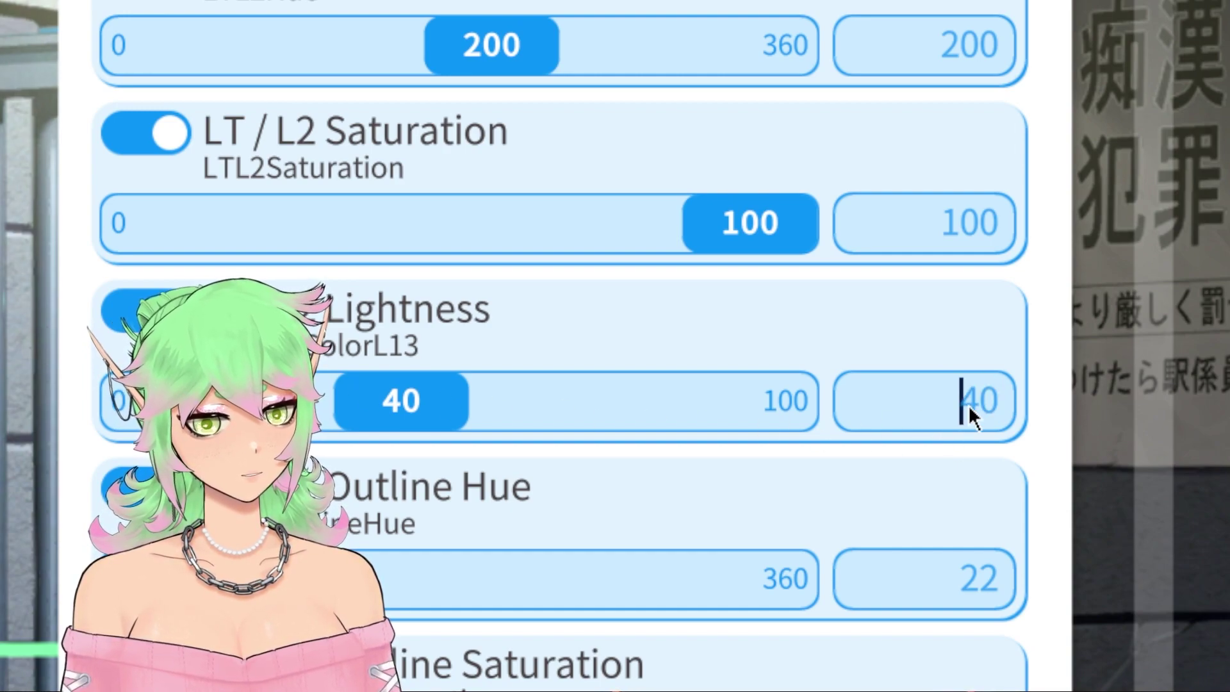
pyautogui.doubleClick(979, 412)
pyautogui.click(961, 406)
pyautogui.scroll(1, 906, 387)
pyautogui.scroll(-1, 916, 192)
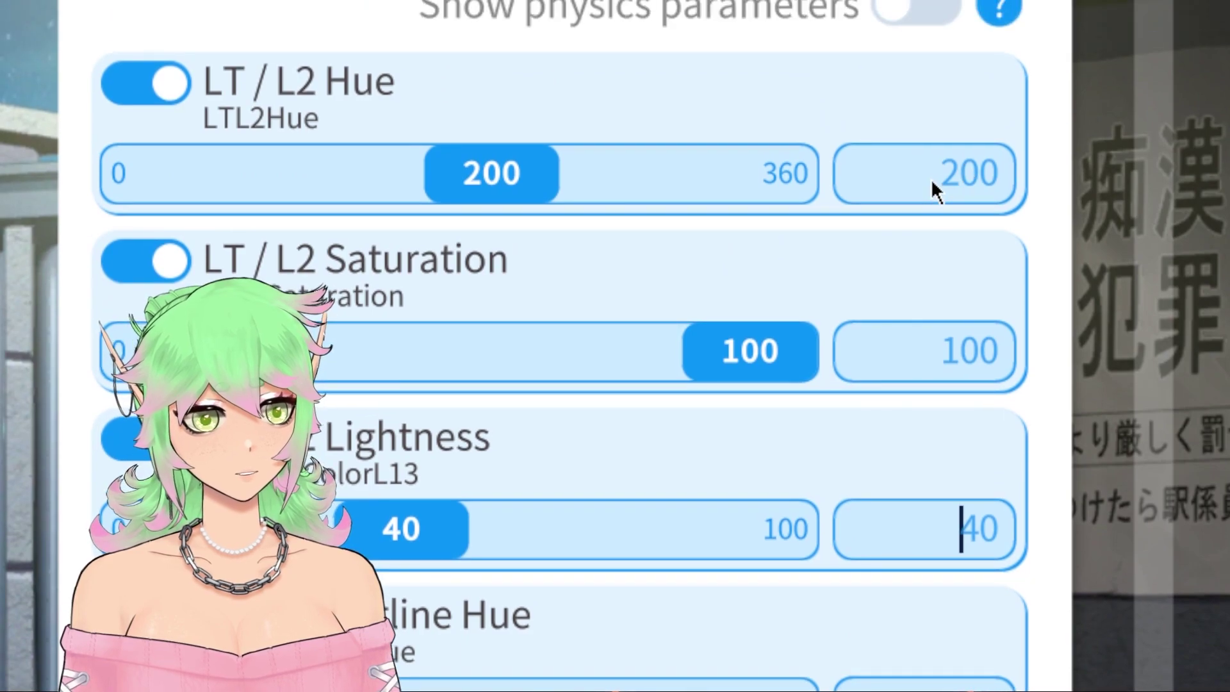
pyautogui.doubleClick(963, 165)
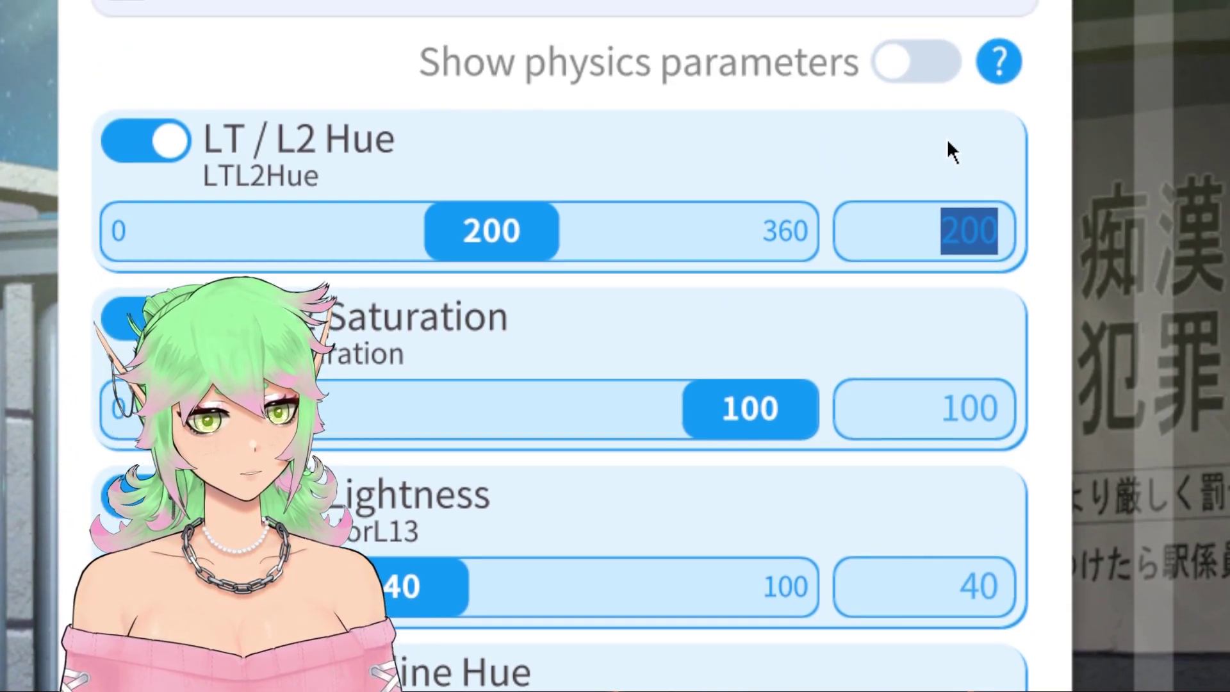
pyautogui.click(926, 597)
pyautogui.scroll(-6, 927, 615)
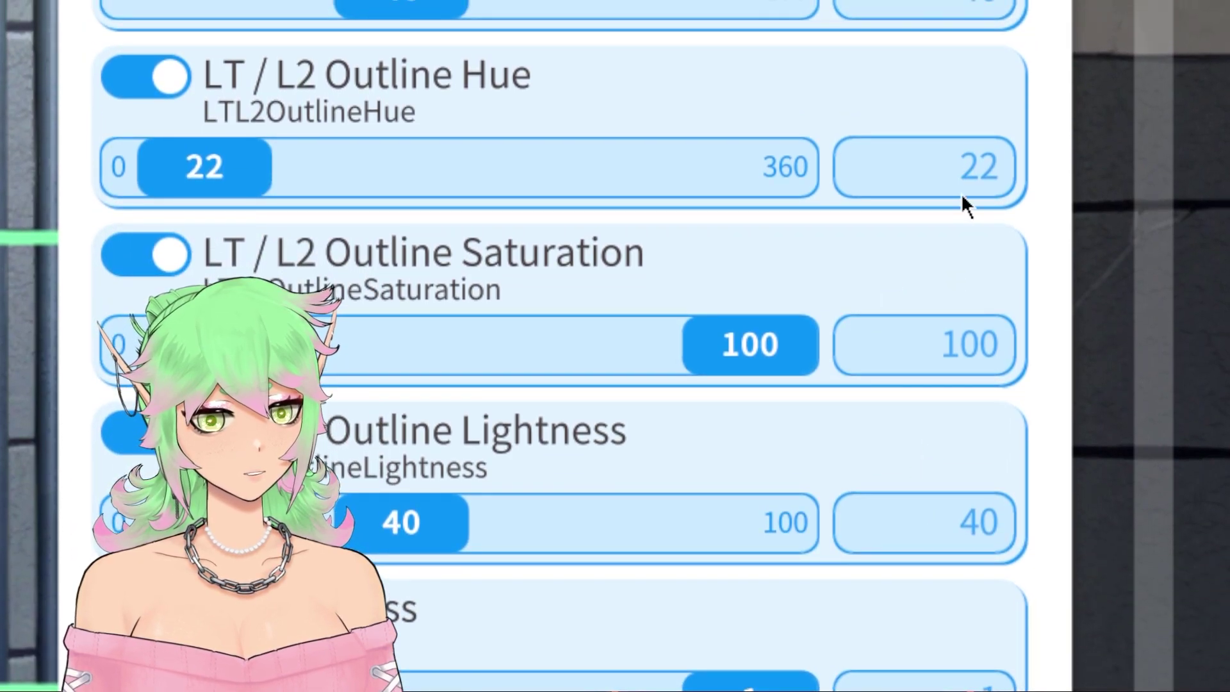
pyautogui.click(990, 168)
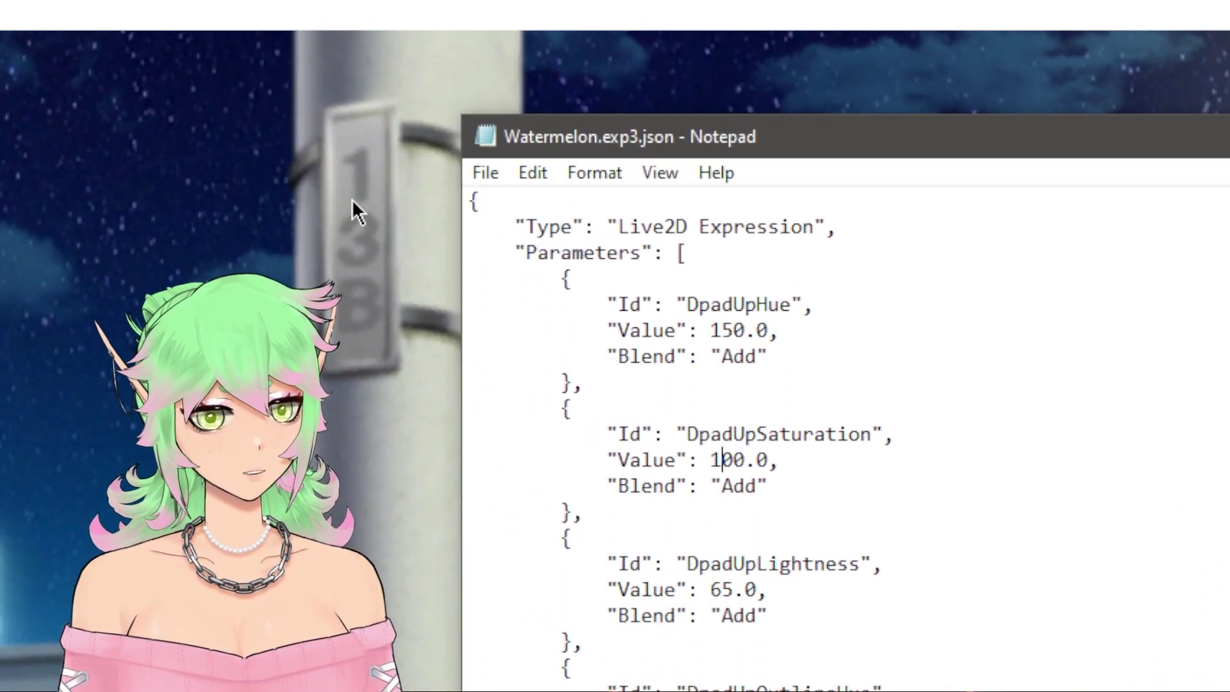
# - Use Notepad's Replace dialog to replace every 65 with 40 in the file
pyautogui.click(530, 170)
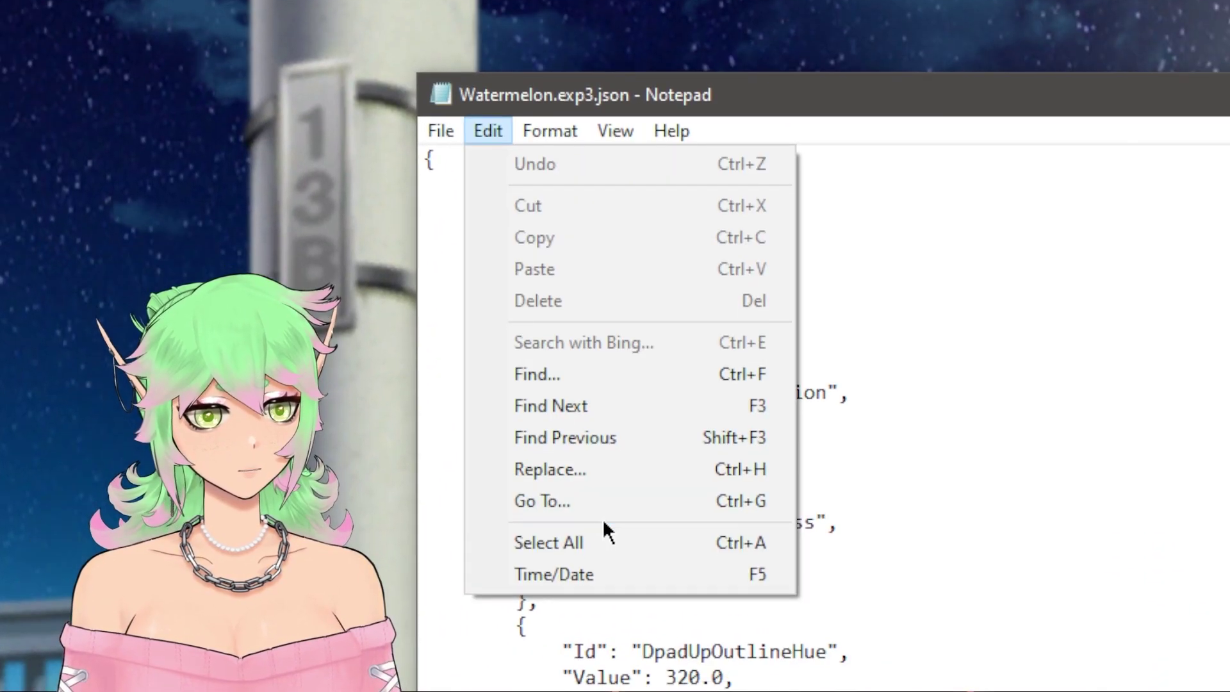
pyautogui.click(596, 471)
pyautogui.write('320')
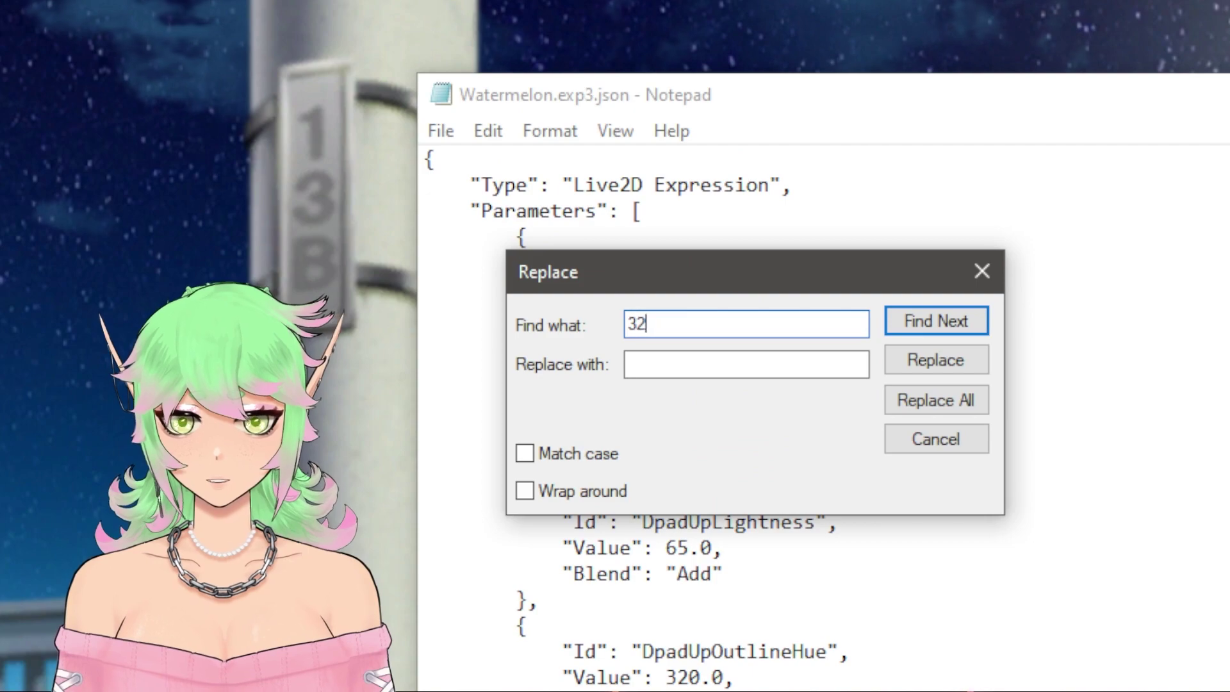
pyautogui.click(667, 366)
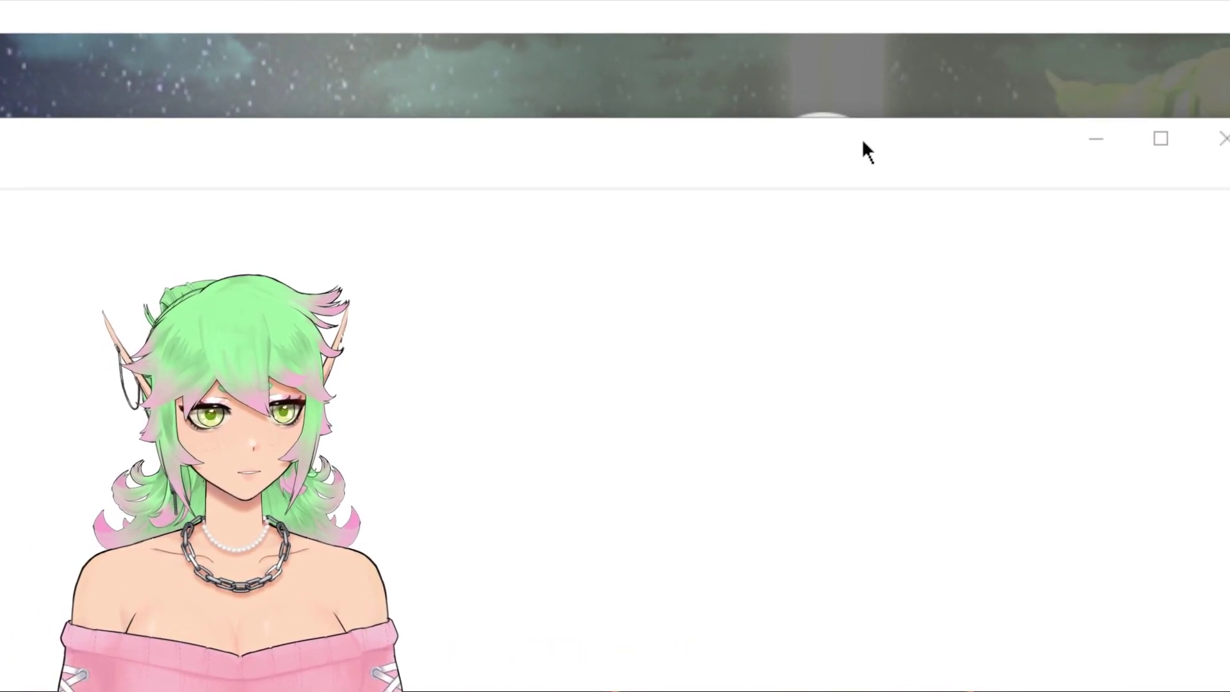
pyautogui.moveTo(862, 139); pyautogui.dragTo(496, 150)
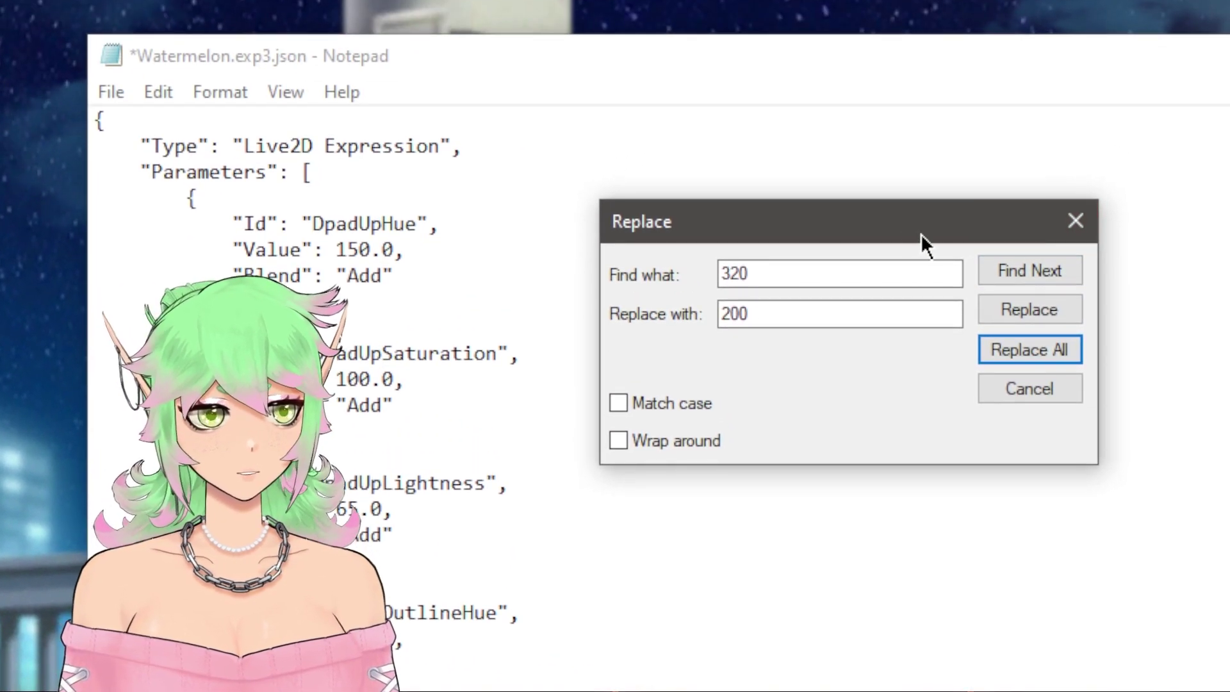
pyautogui.click(986, 34)
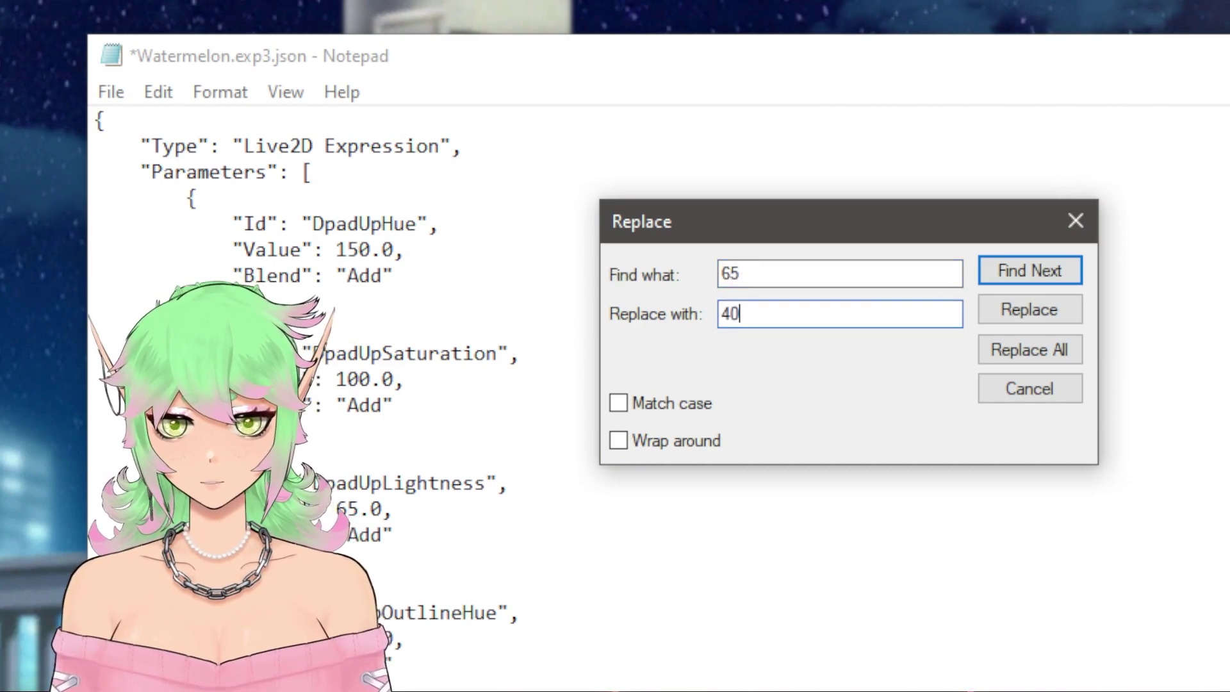
pyautogui.click(1050, 353)
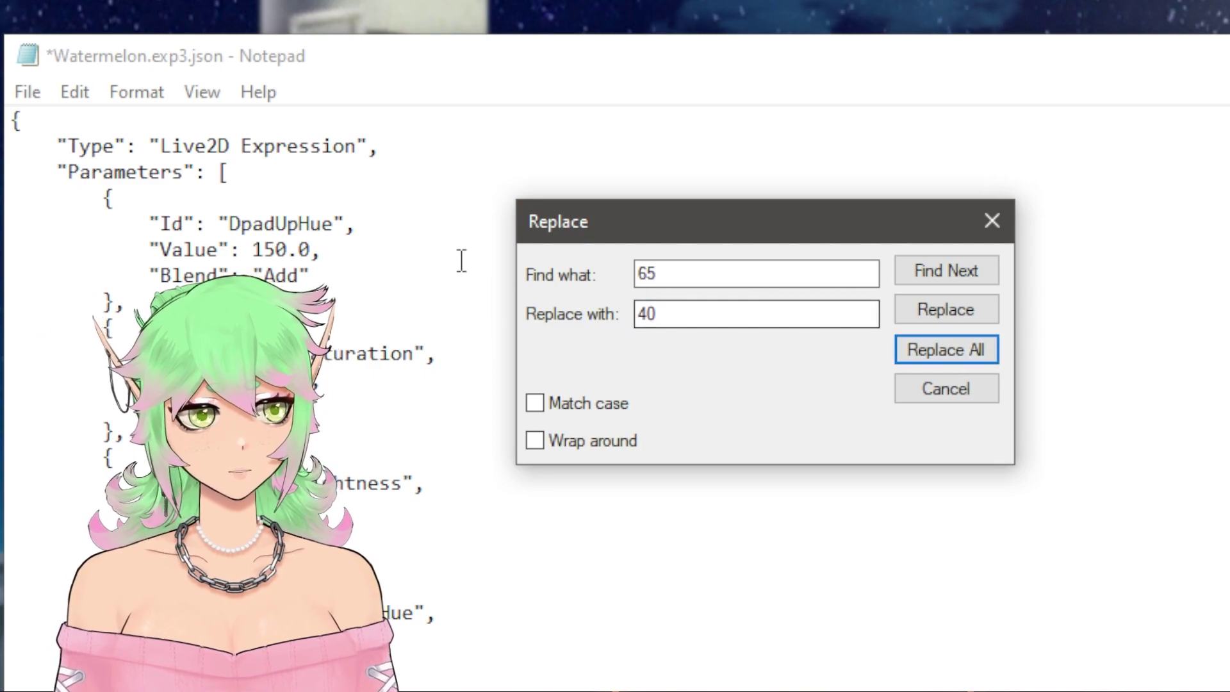
# - Replace every 150 with 22 and close the Replace dialog
pyautogui.doubleClick(647, 273)
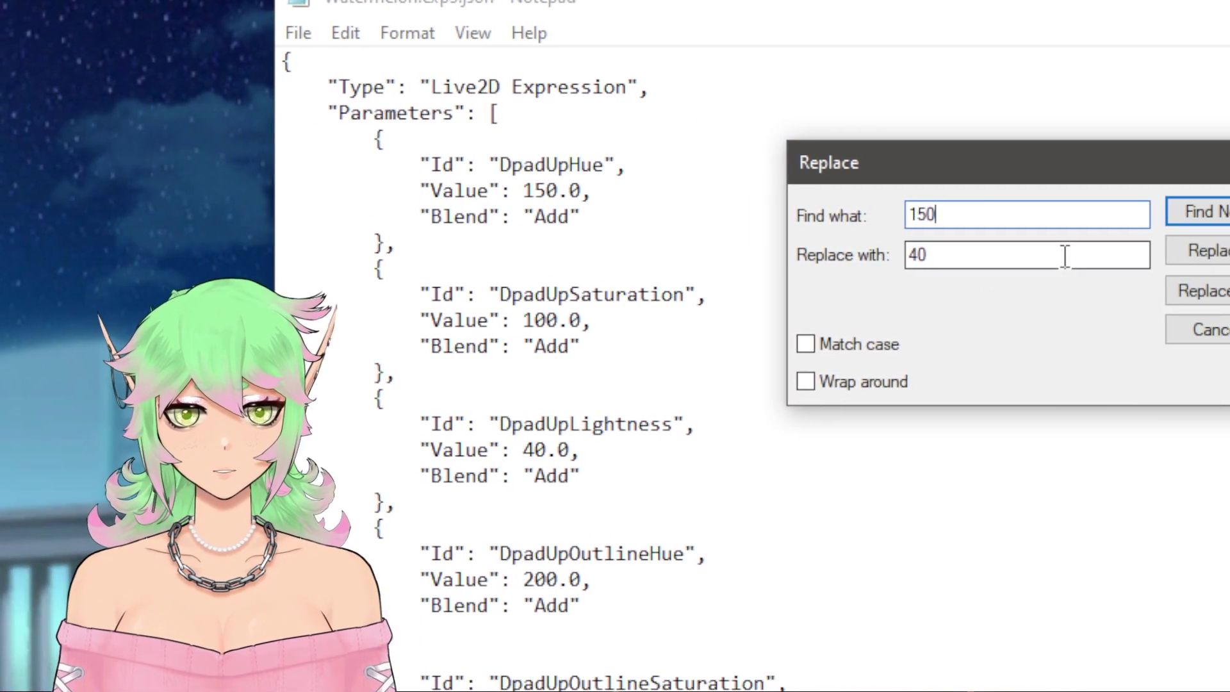
pyautogui.click(1042, 257)
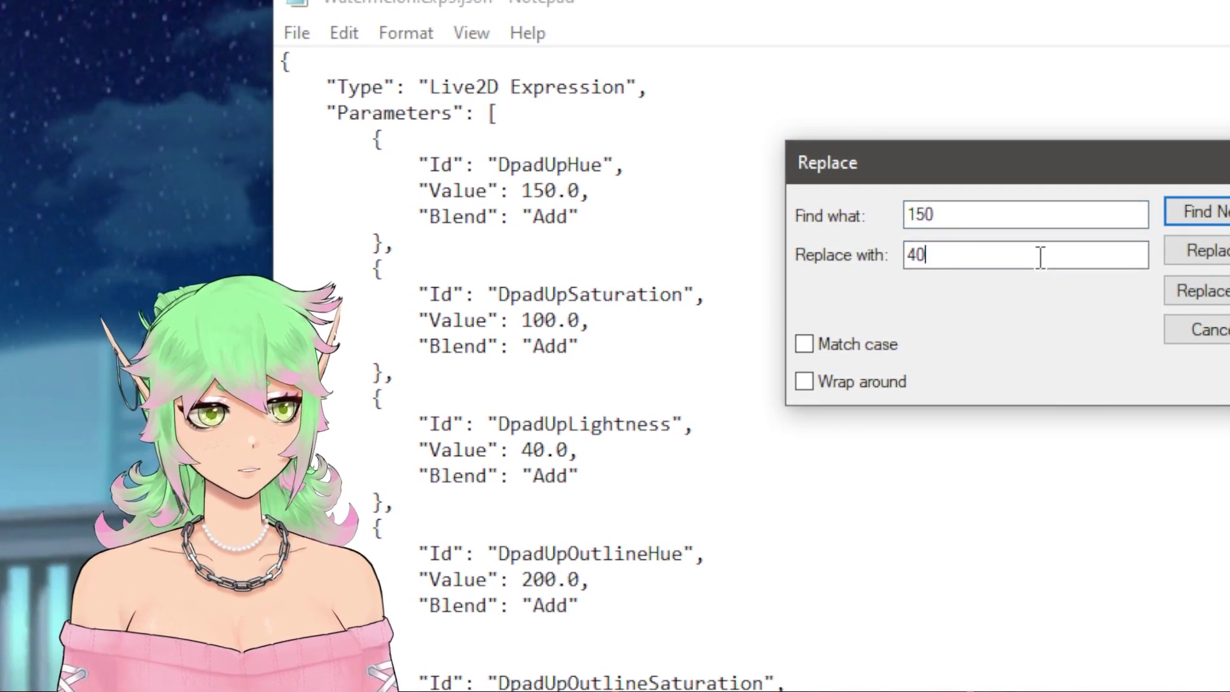
pyautogui.write('22')
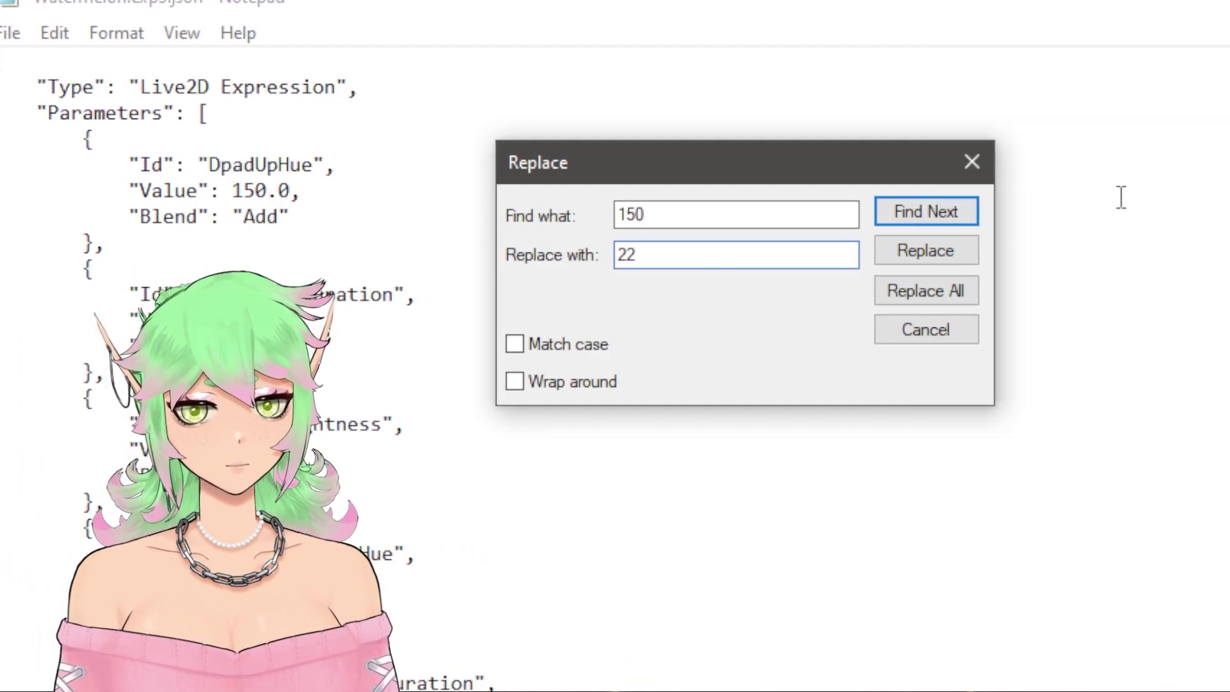
pyautogui.click(1208, 291)
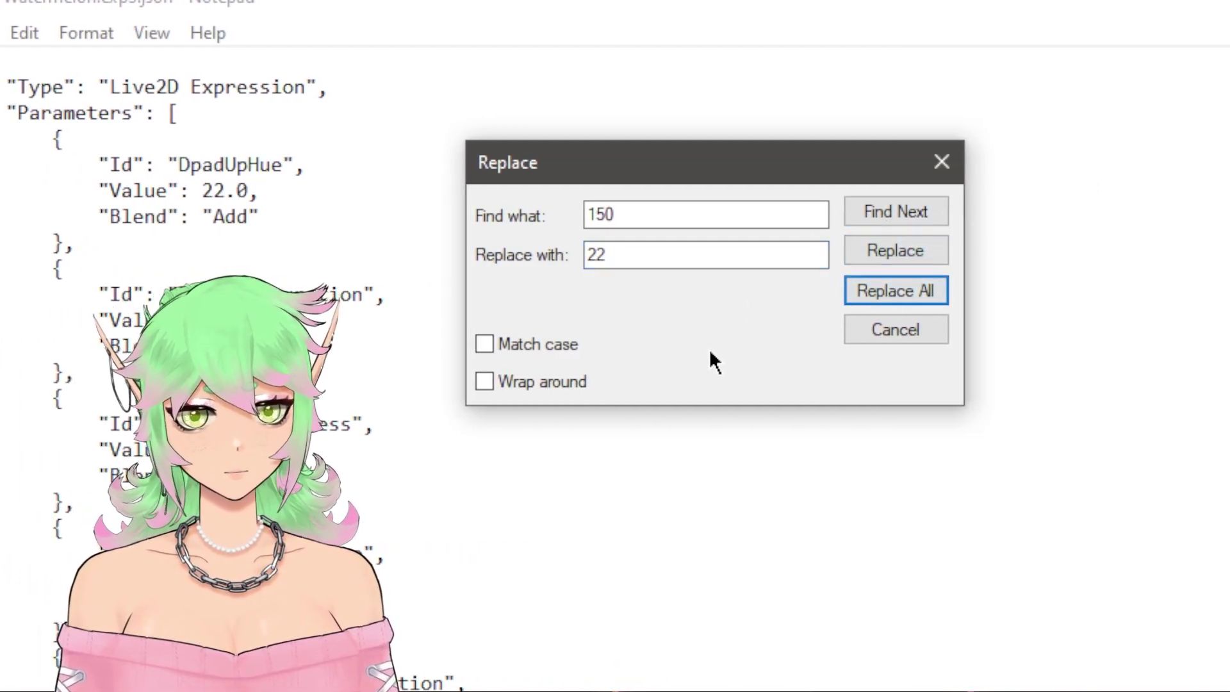
pyautogui.click(941, 161)
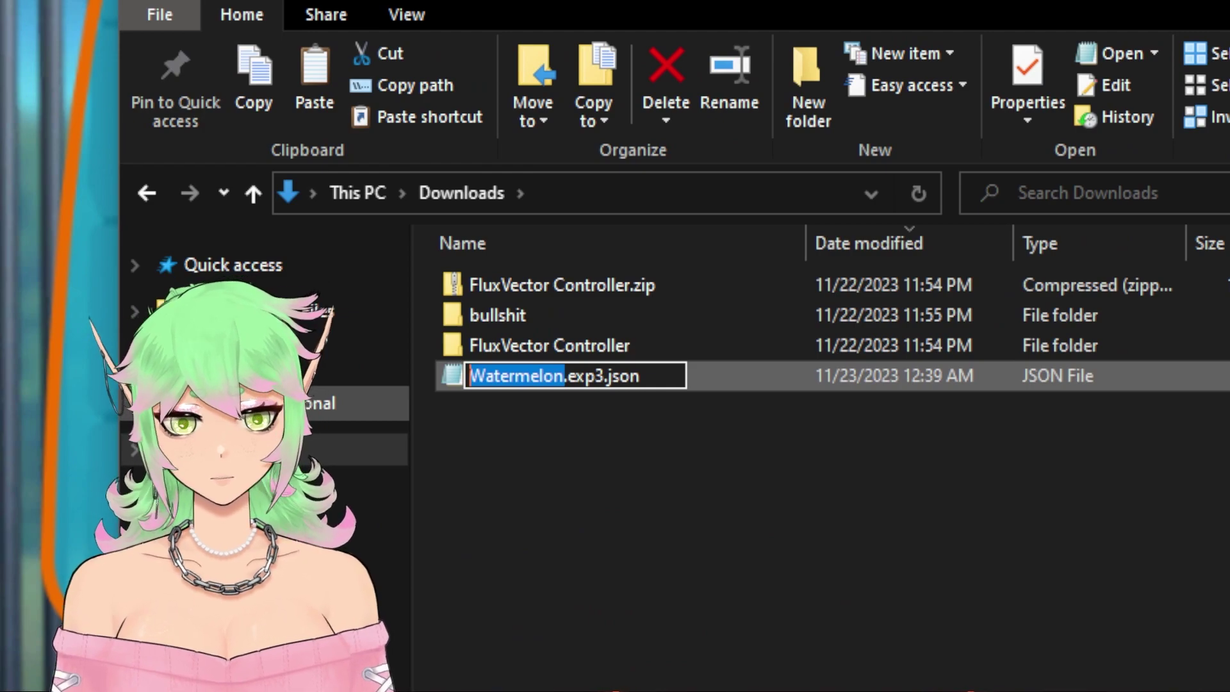
# - Rename the new expression file to Portal.exp3.json
pyautogui.write('Port')
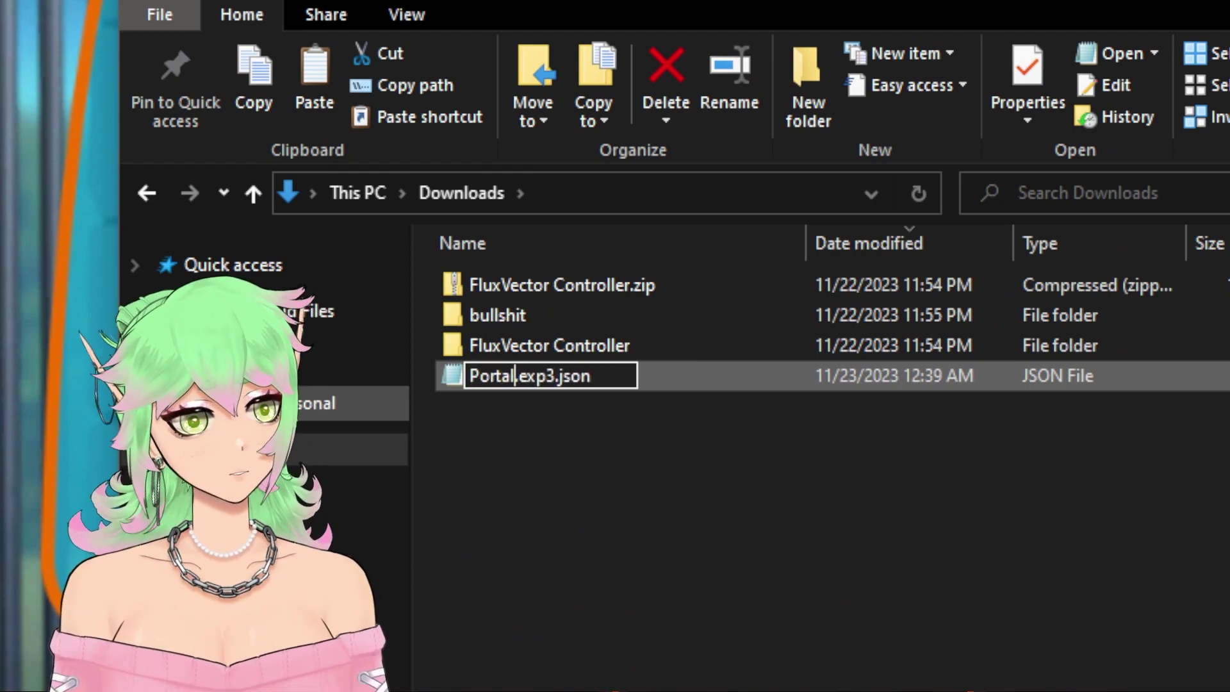
pyautogui.press('Return')
pyautogui.click(766, 591)
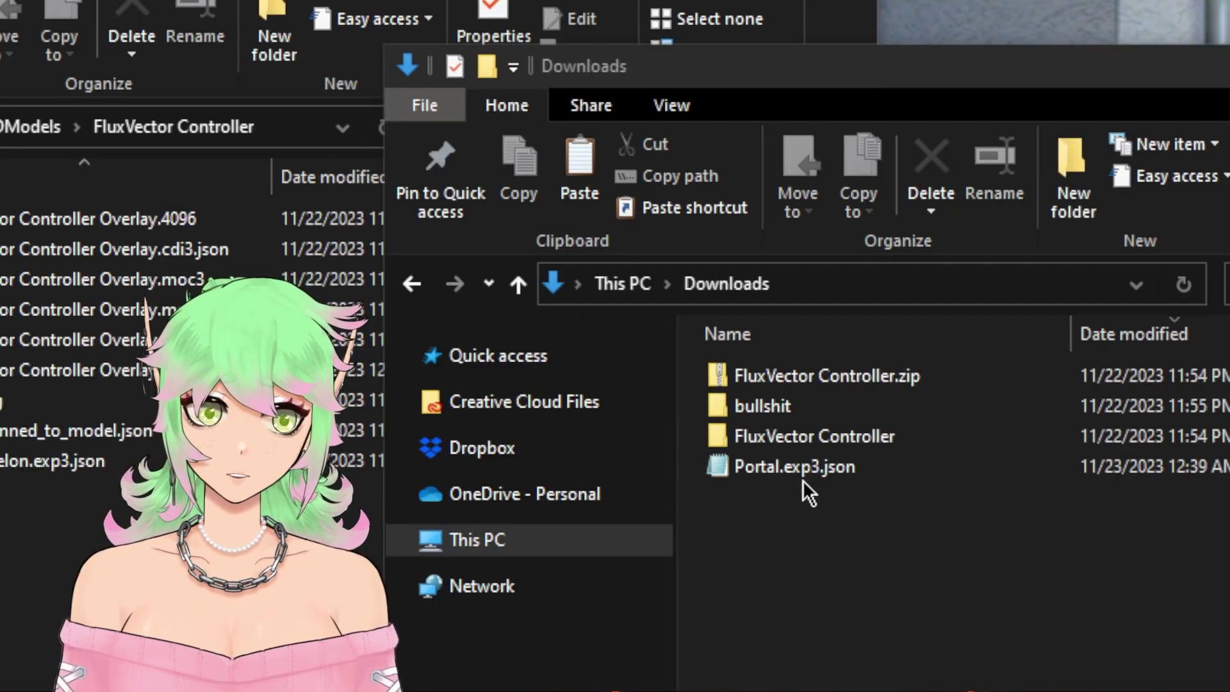
# - Move Portal.exp3.json from Downloads into the FluxVector Controller model folder
pyautogui.click(801, 478)
pyautogui.moveTo(795, 419); pyautogui.dragTo(126, 532)
pyautogui.moveTo(513, 510); pyautogui.dragTo(512, 512)
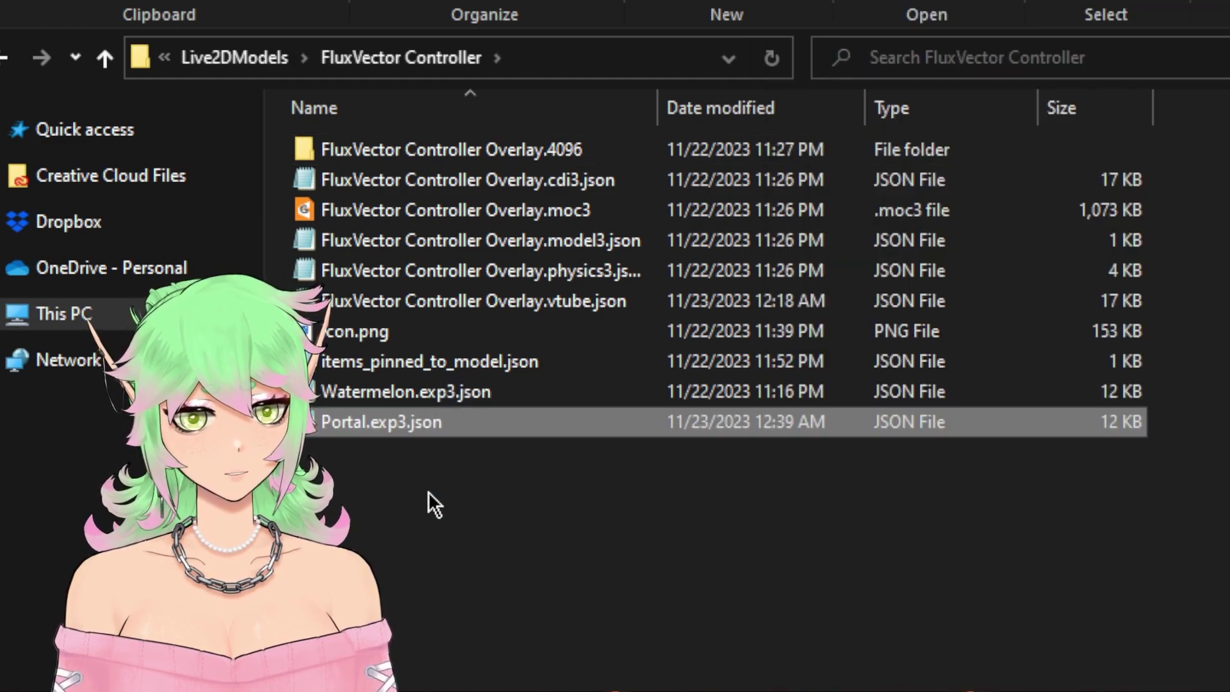
pyautogui.click(462, 512)
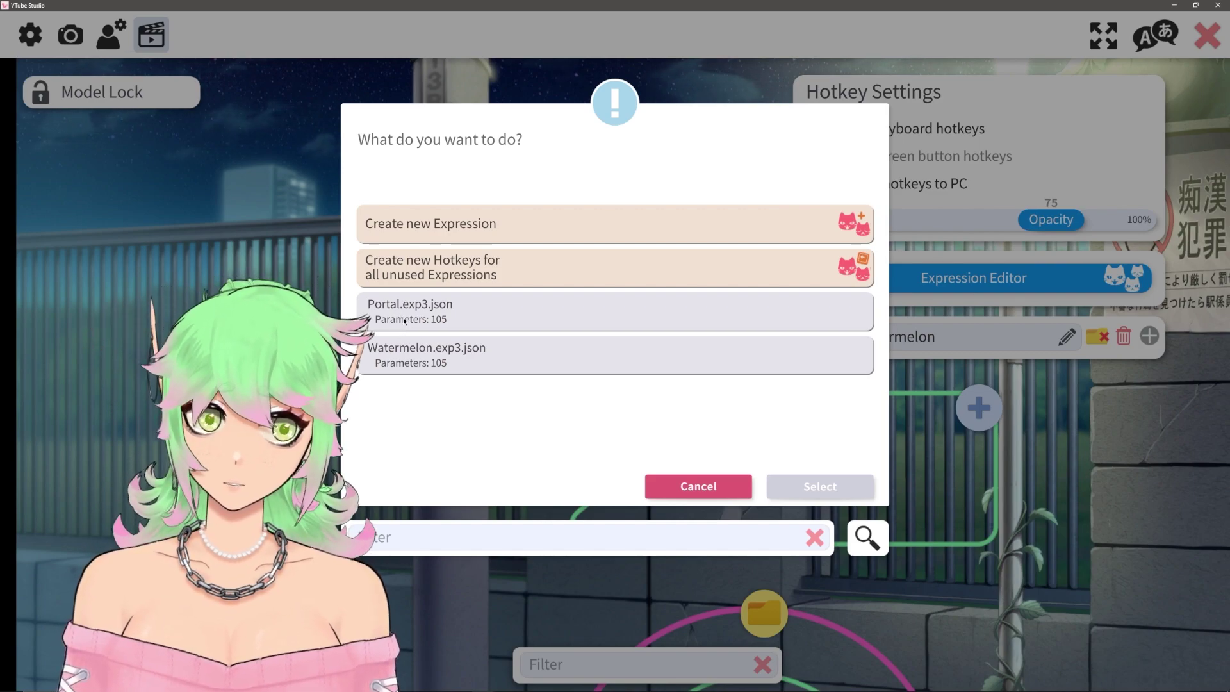
# - Make the Portal hotkey toggle Portal.exp3.json, with N2 as Key 1
pyautogui.click(405, 320)
pyautogui.click(820, 487)
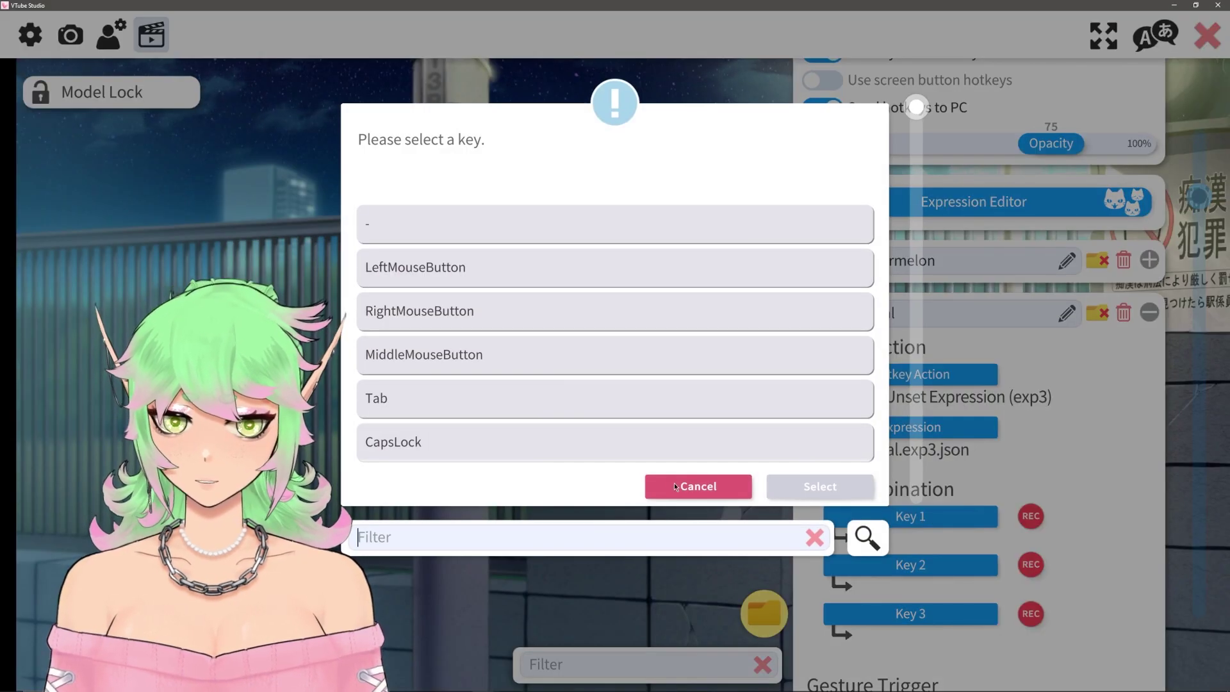
pyautogui.click(456, 224)
pyautogui.click(820, 486)
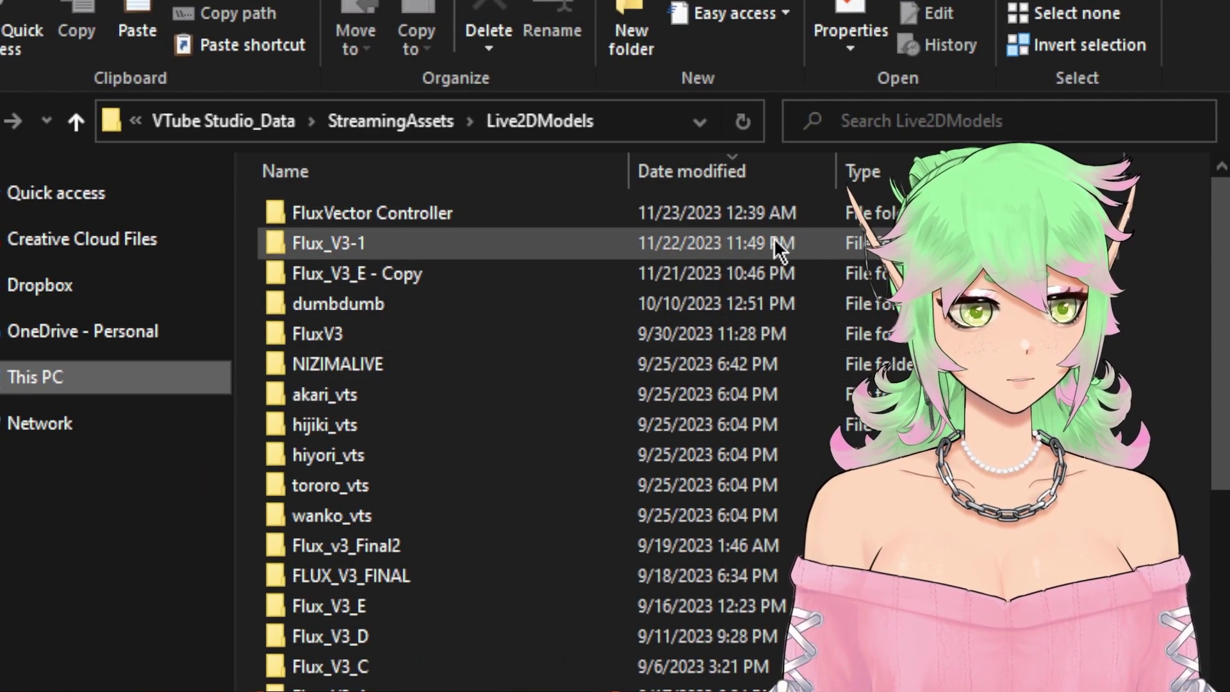
# - Drag the FluxVector Controller folder into the Live2DModels folder
pyautogui.moveTo(361, 209); pyautogui.dragTo(207, 253)
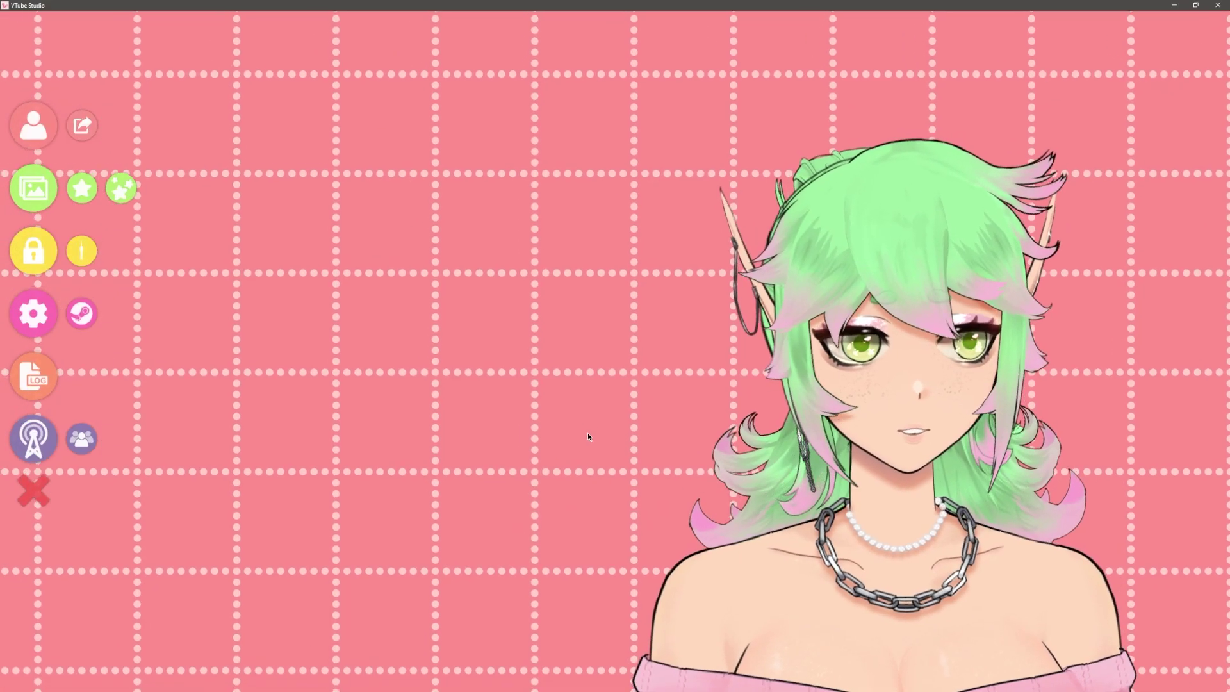
# - Load FluxVector Controller as a pinned item, filtering by 'cont', and drag it onto the avatar's chest
pyautogui.click(80, 188)
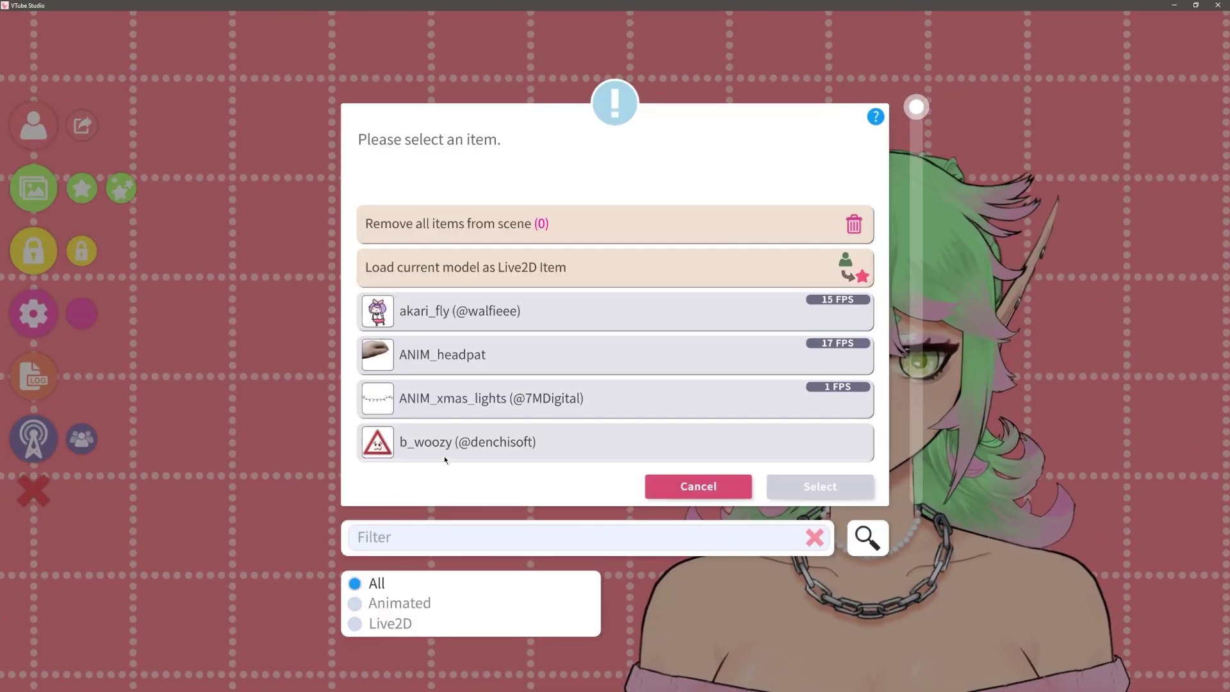
pyautogui.write('cont')
pyautogui.doubleClick(517, 218)
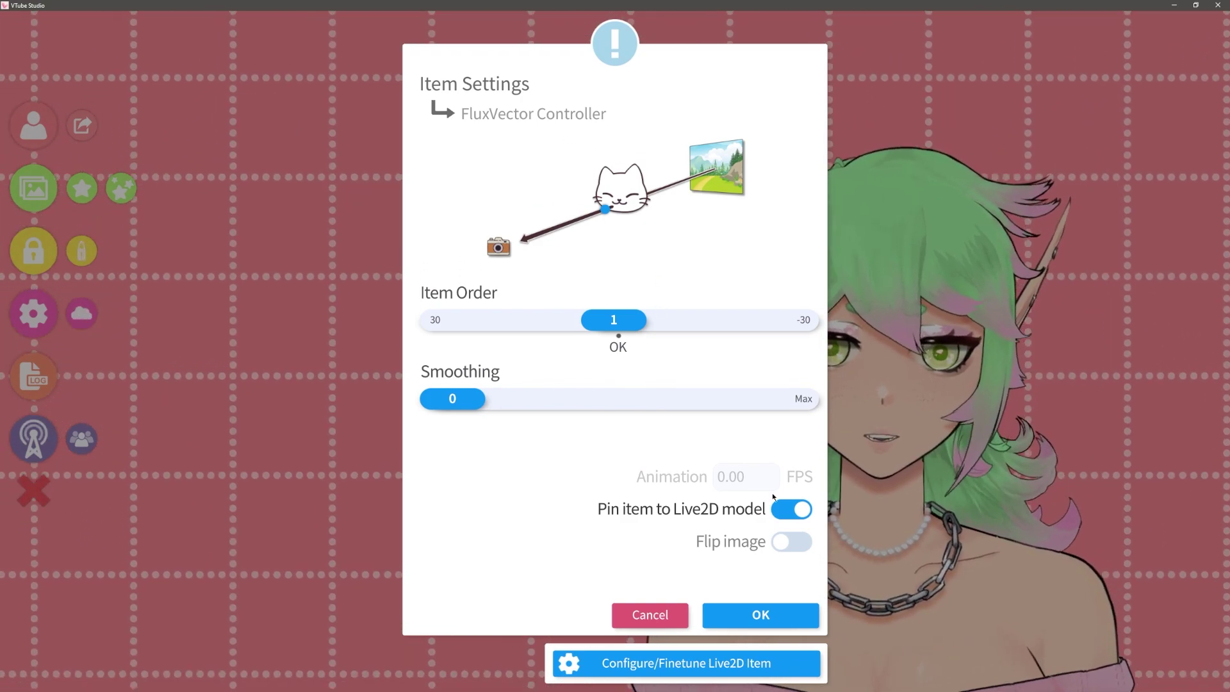
pyautogui.click(762, 621)
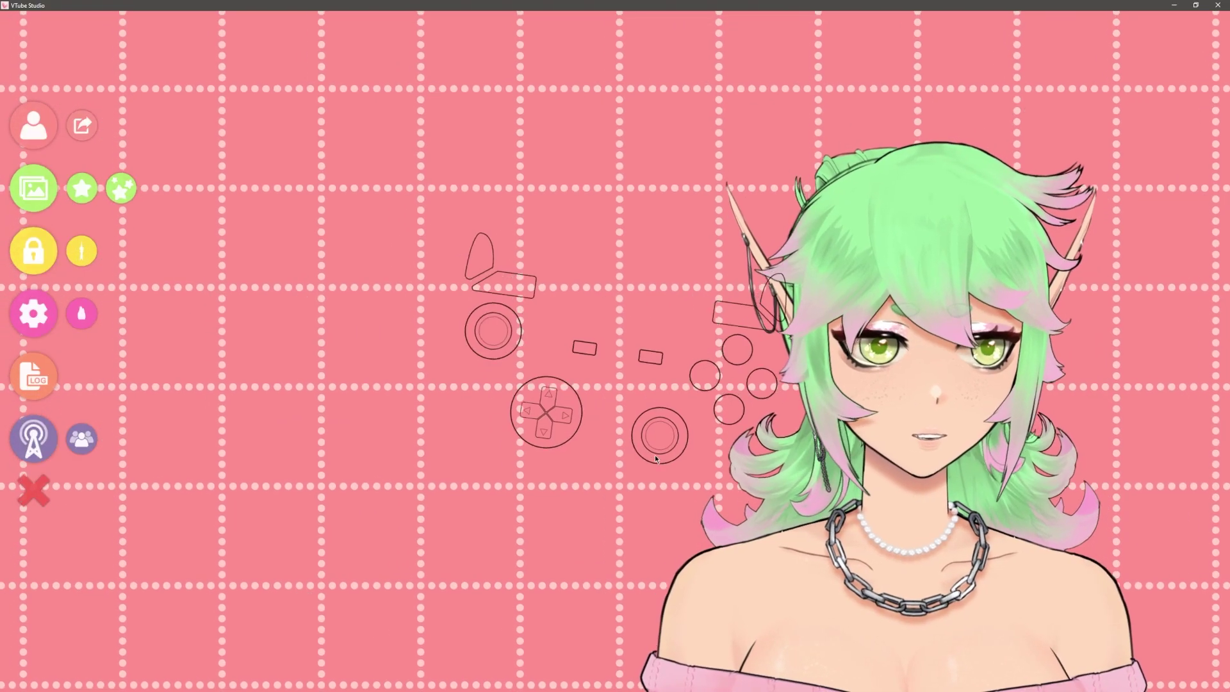
pyautogui.moveTo(469, 456); pyautogui.dragTo(423, 458)
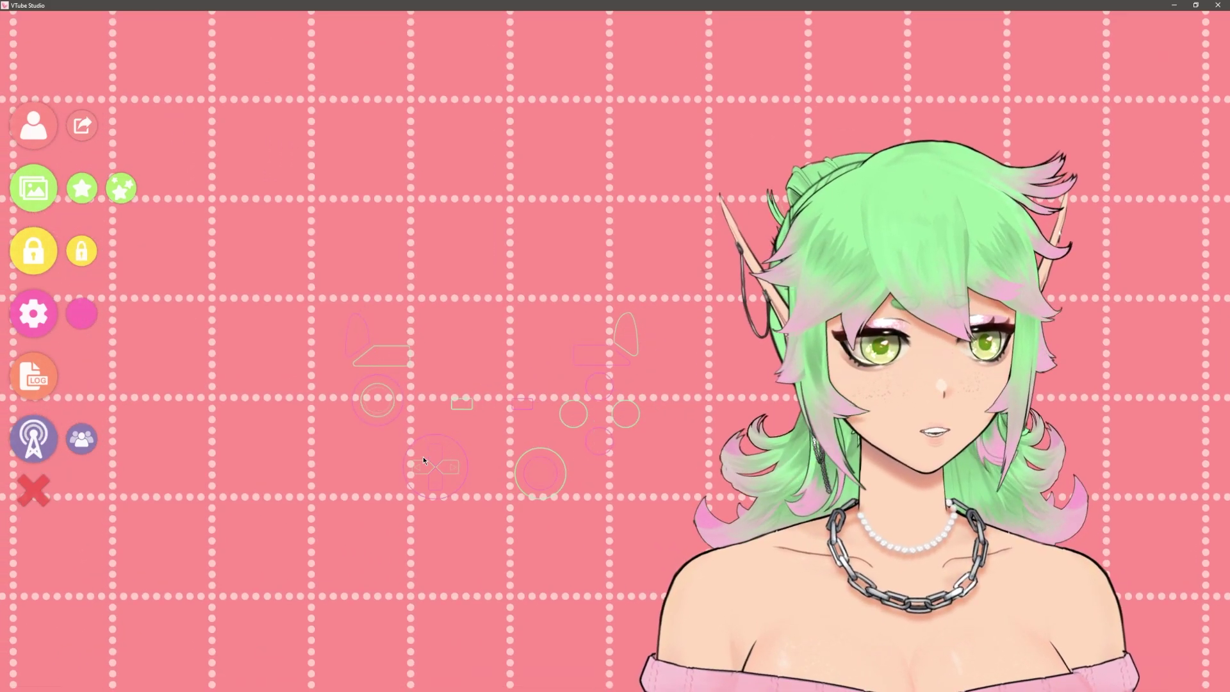
pyautogui.moveTo(543, 460); pyautogui.dragTo(949, 567)
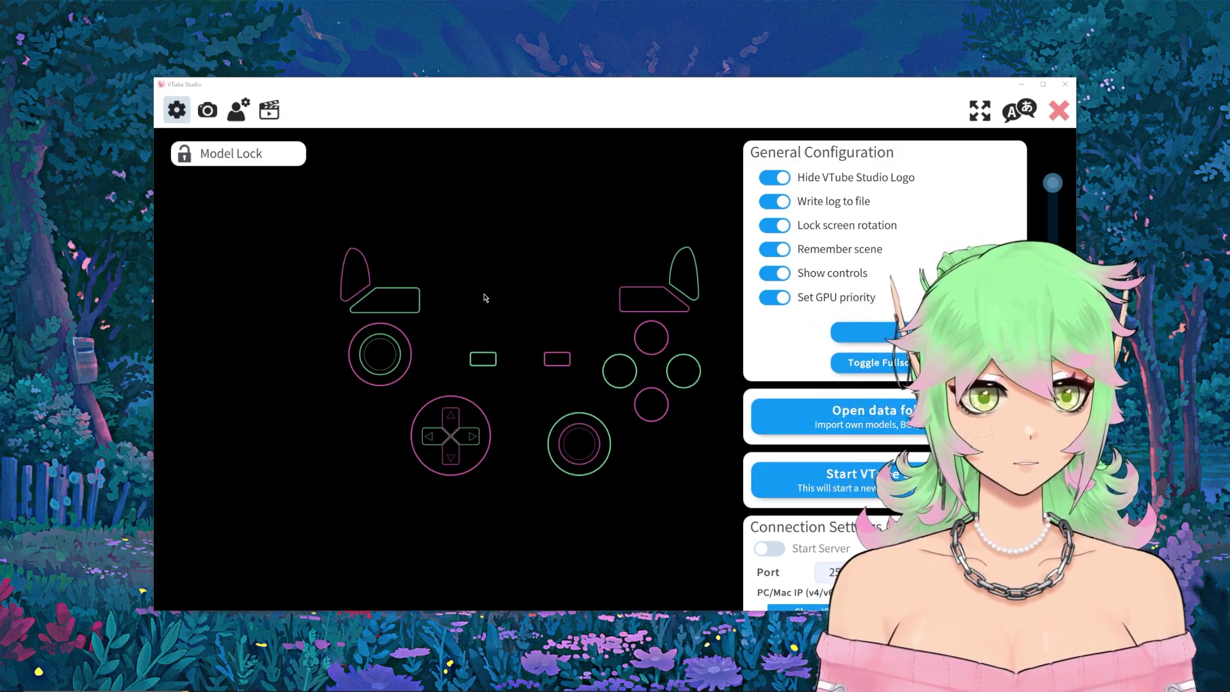
pyautogui.click(486, 296)
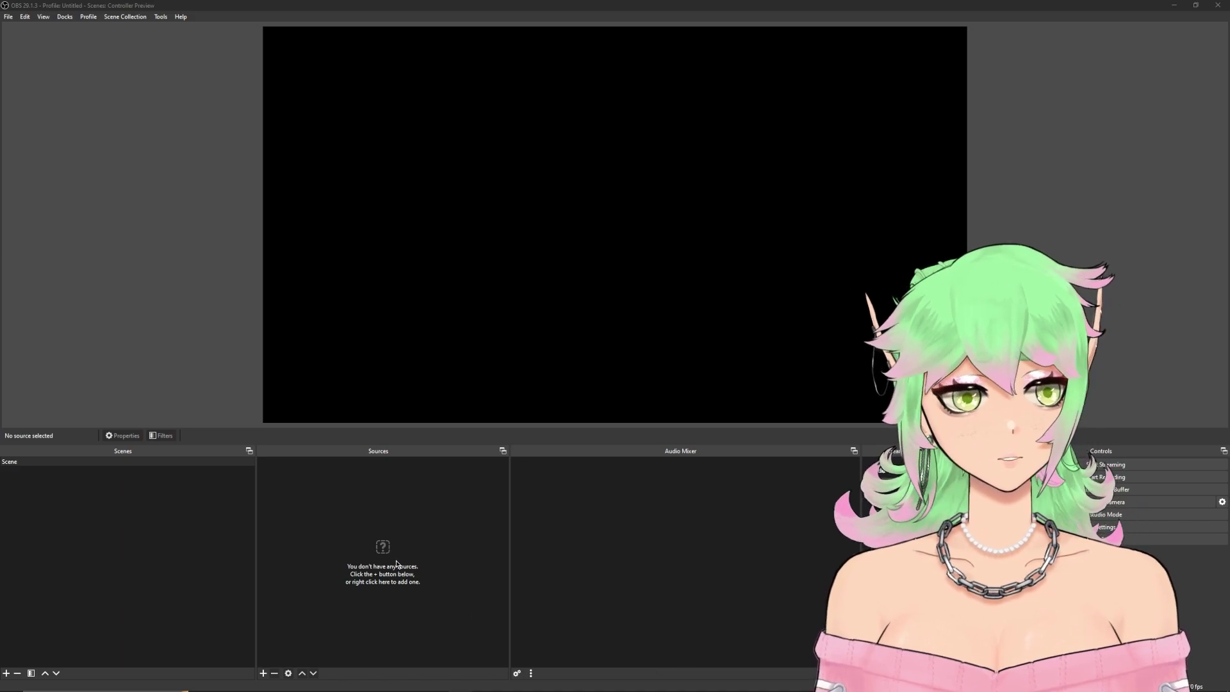
# - Add a Spout2 Capture source named 'conch' with Premultiplied Alpha composite mode
pyautogui.rightClick(397, 552)
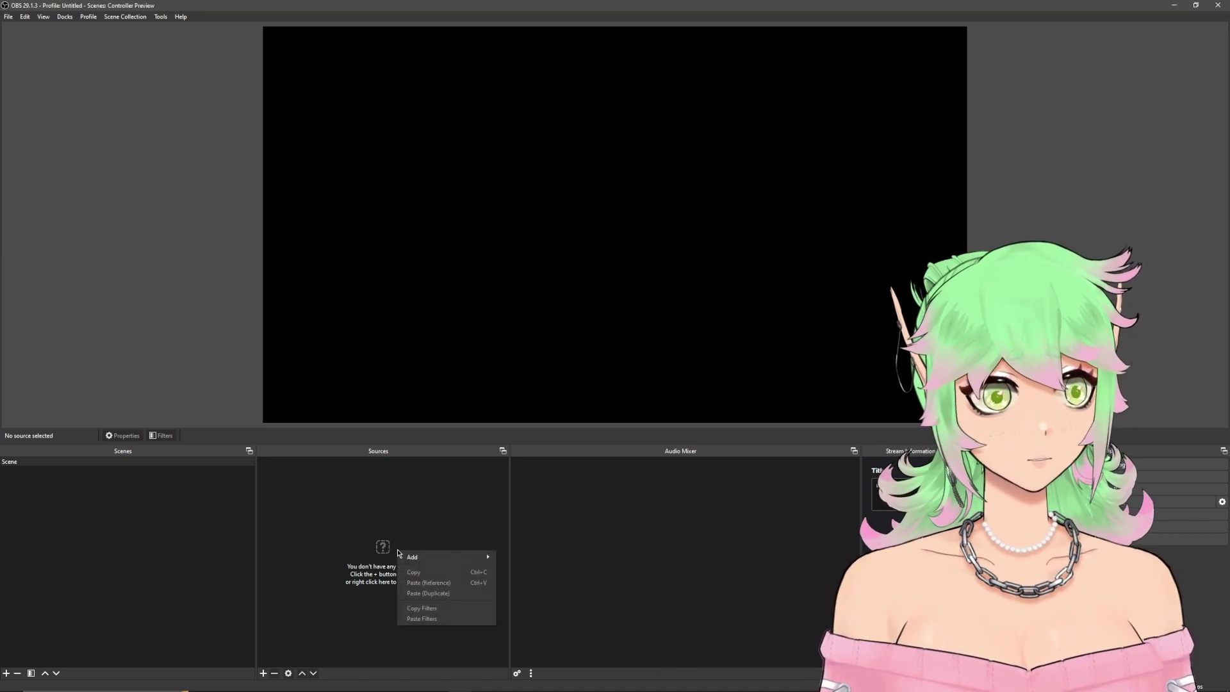
pyautogui.click(307, 513)
pyautogui.rightClick(358, 503)
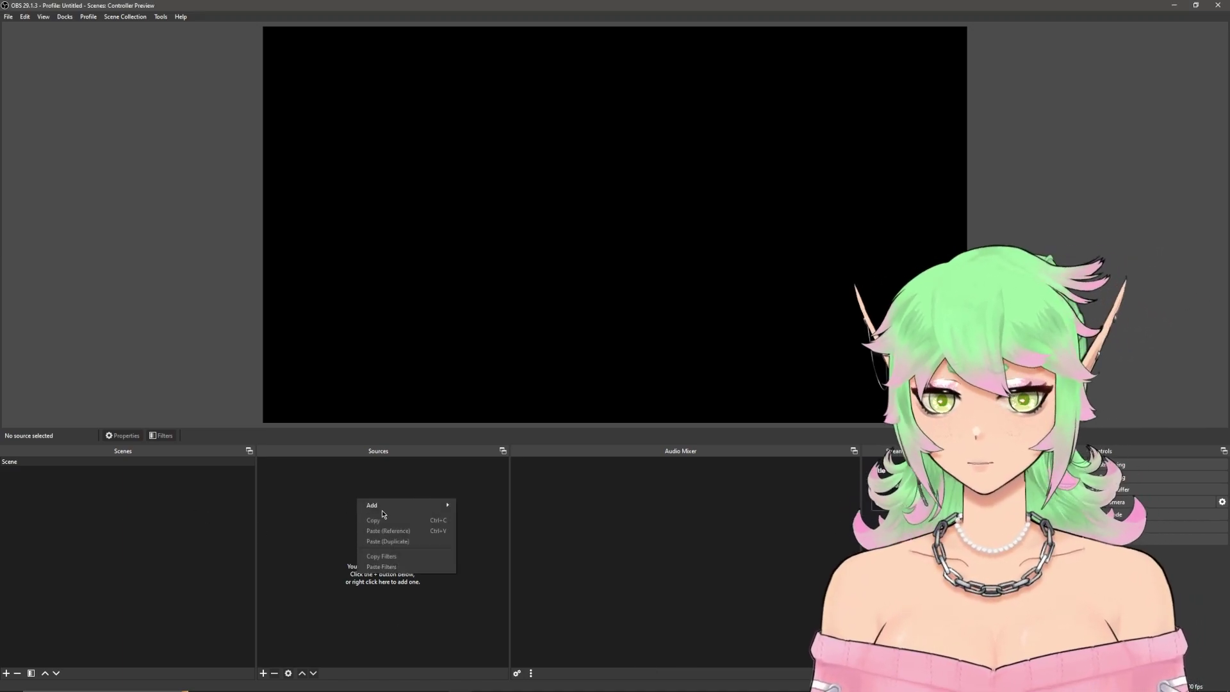
pyautogui.moveTo(387, 510)
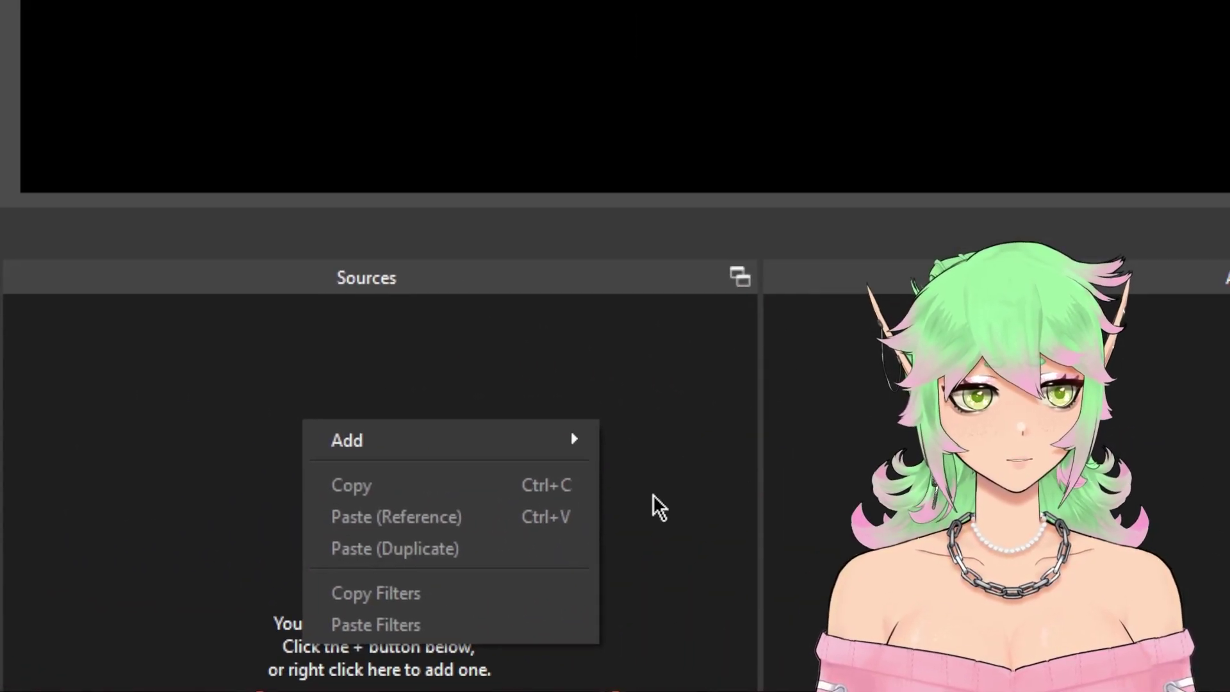
pyautogui.moveTo(460, 442)
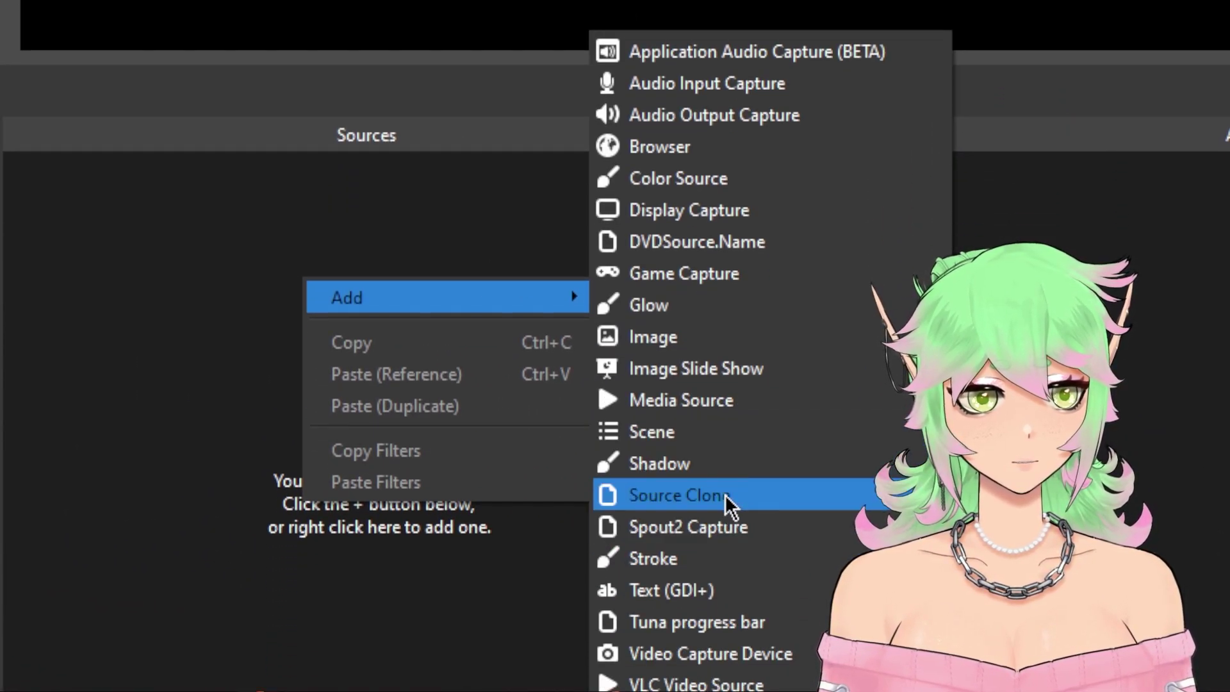
pyautogui.click(705, 526)
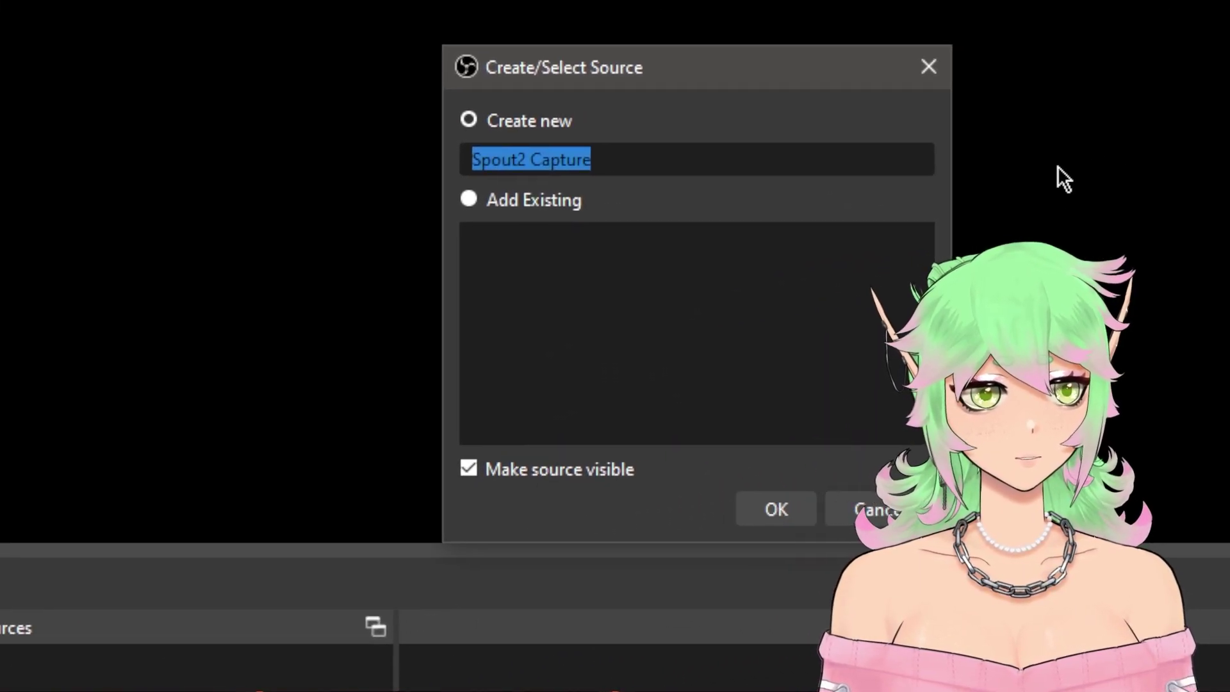
pyautogui.write('conch')
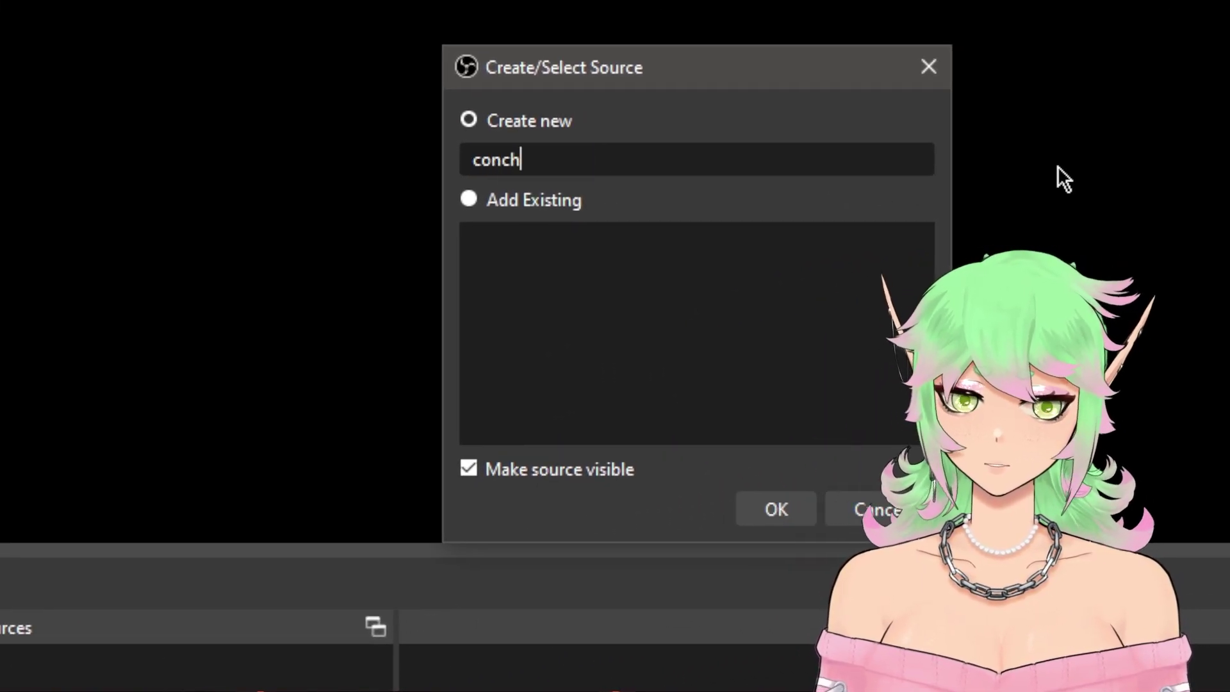
pyautogui.press('Return')
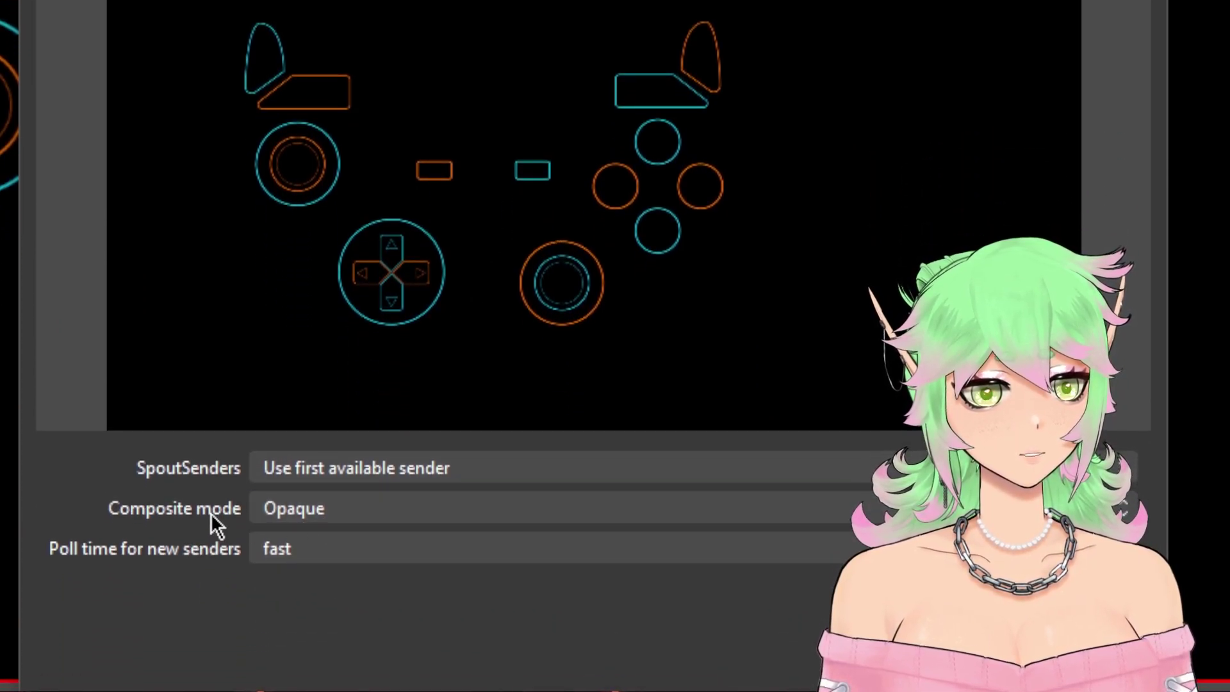
pyautogui.click(349, 507)
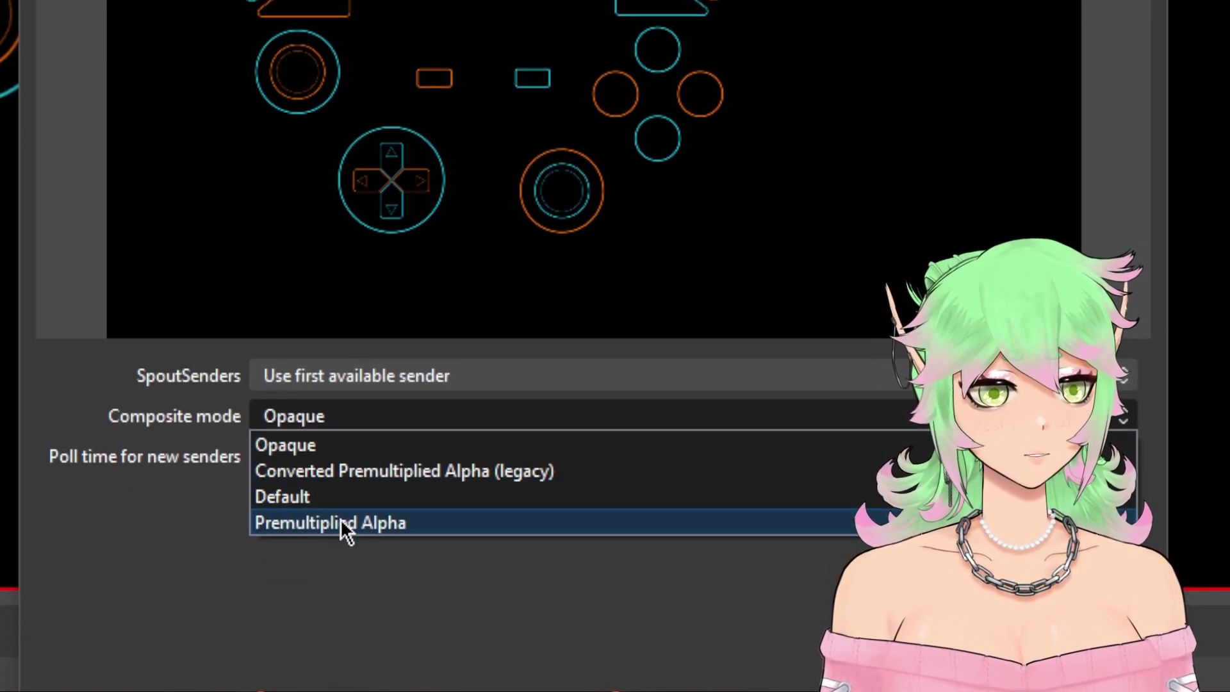
pyautogui.click(340, 518)
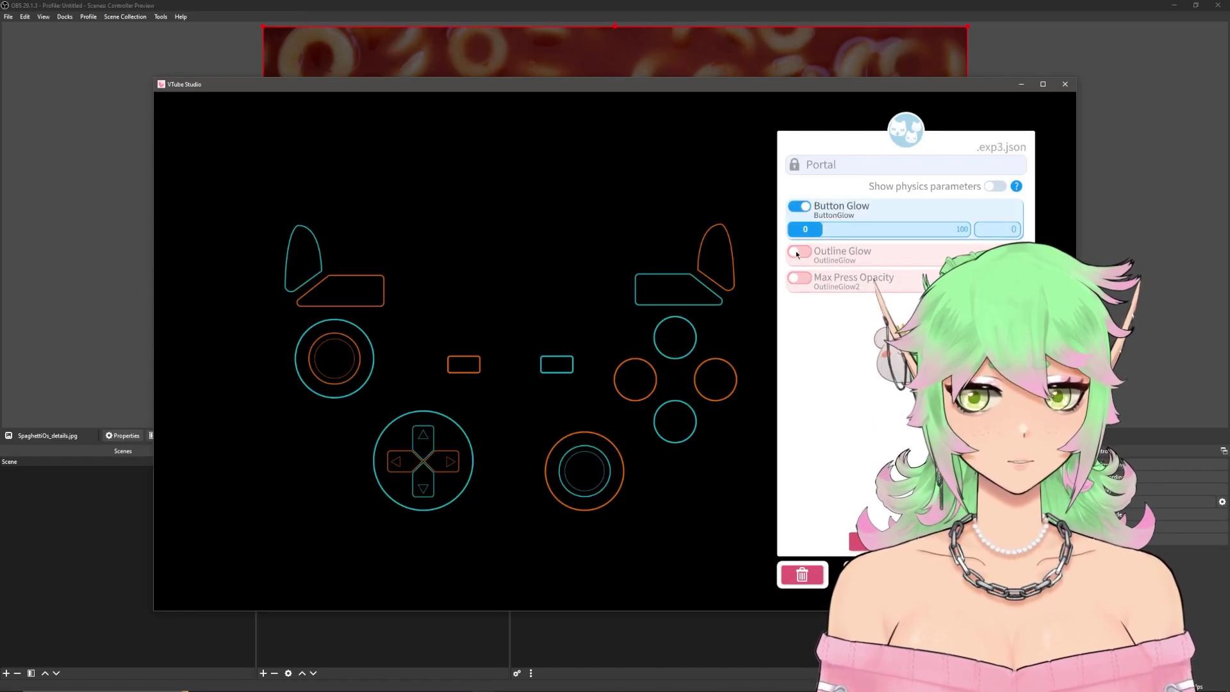
# - Enable Outline Glow on the Portal expression and check the result in OBS
pyautogui.click(798, 252)
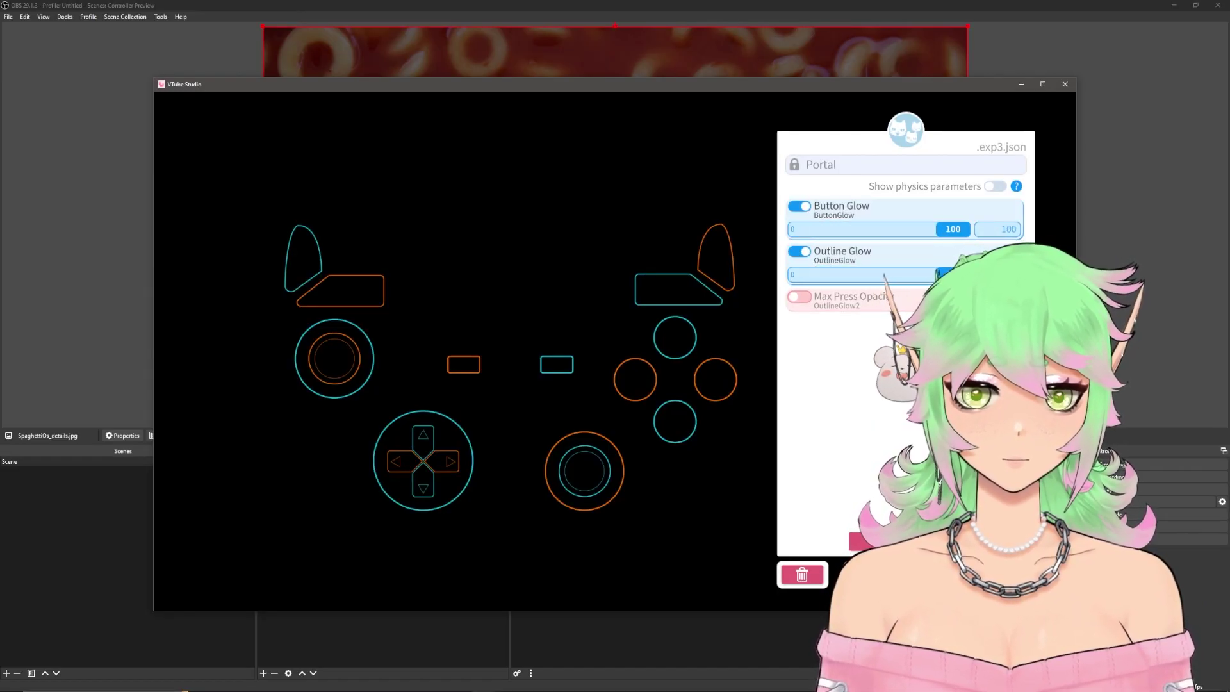
pyautogui.click(1110, 204)
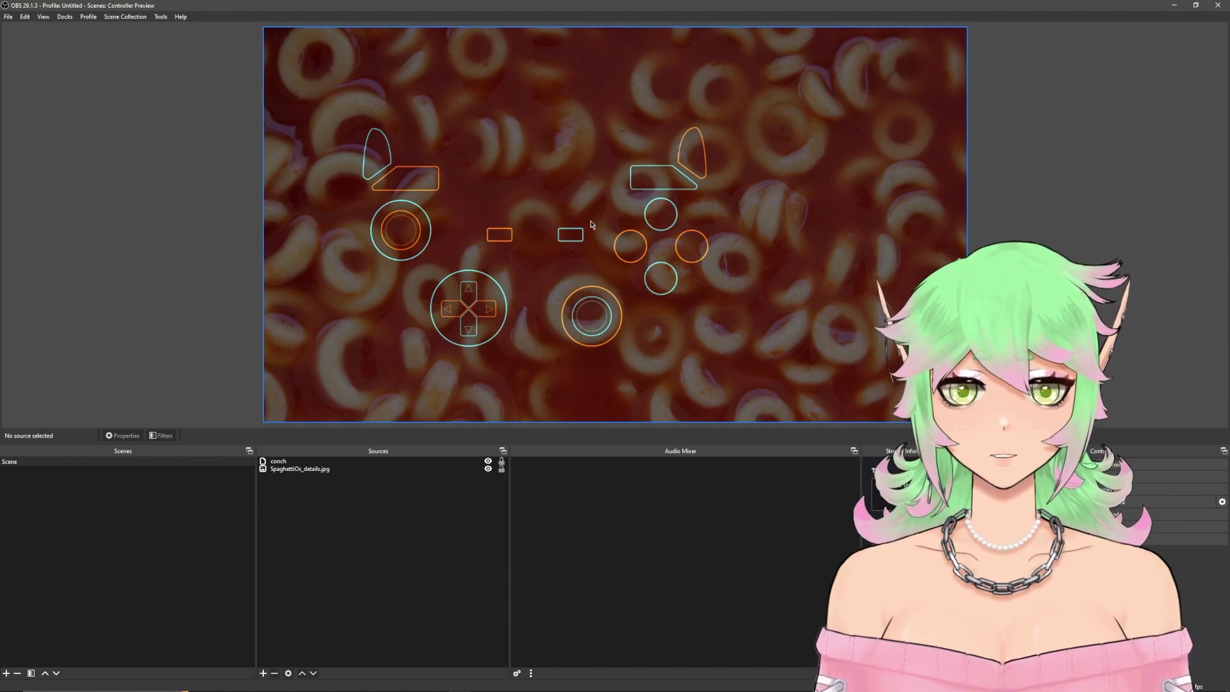
# - Open the conch source's properties and change its composite mode to Default
pyautogui.click(321, 469)
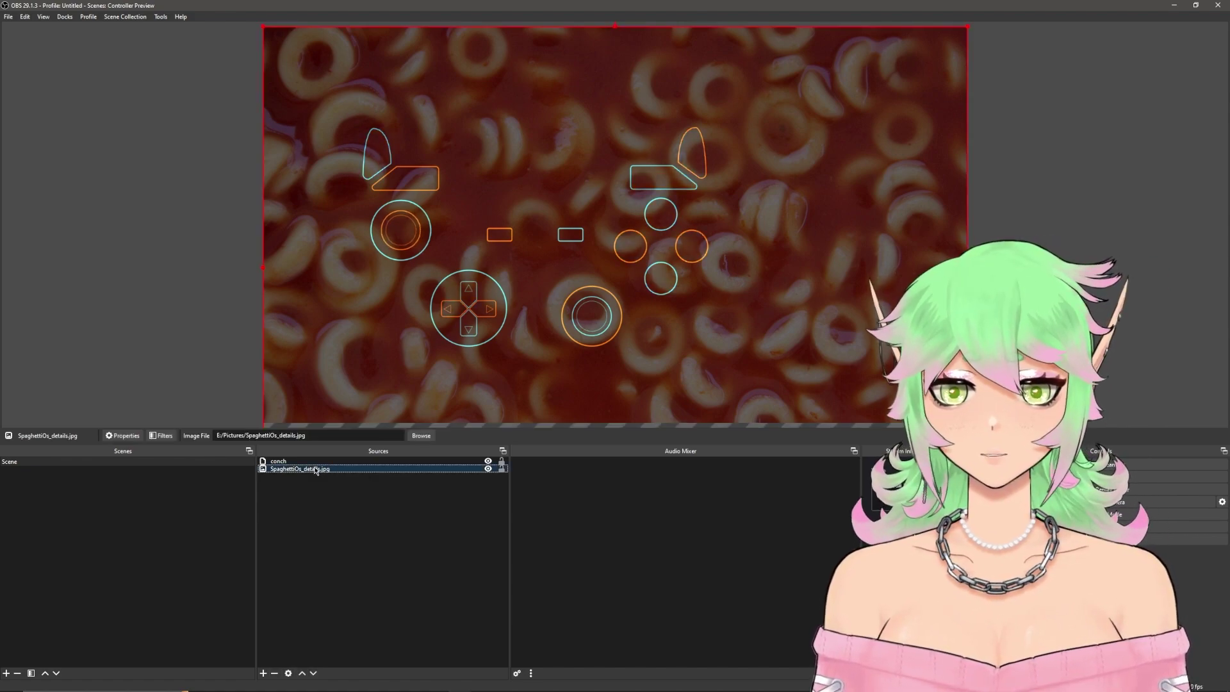
pyautogui.click(309, 462)
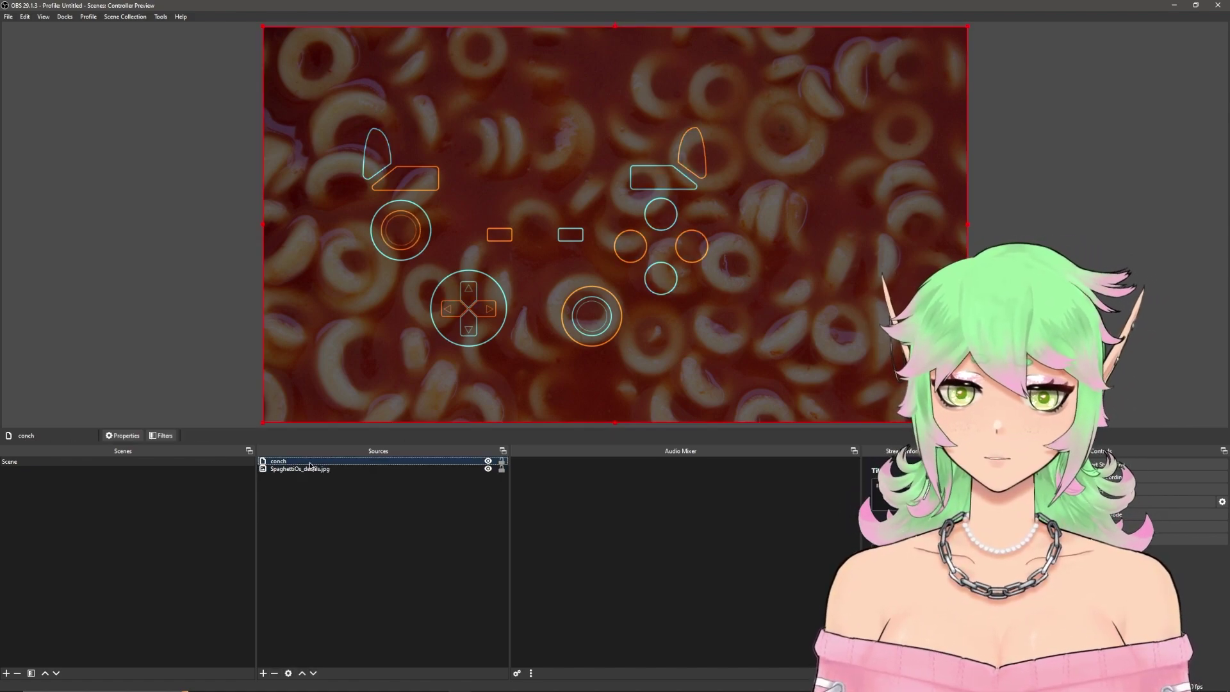
pyautogui.rightClick(310, 463)
pyautogui.doubleClick(289, 462)
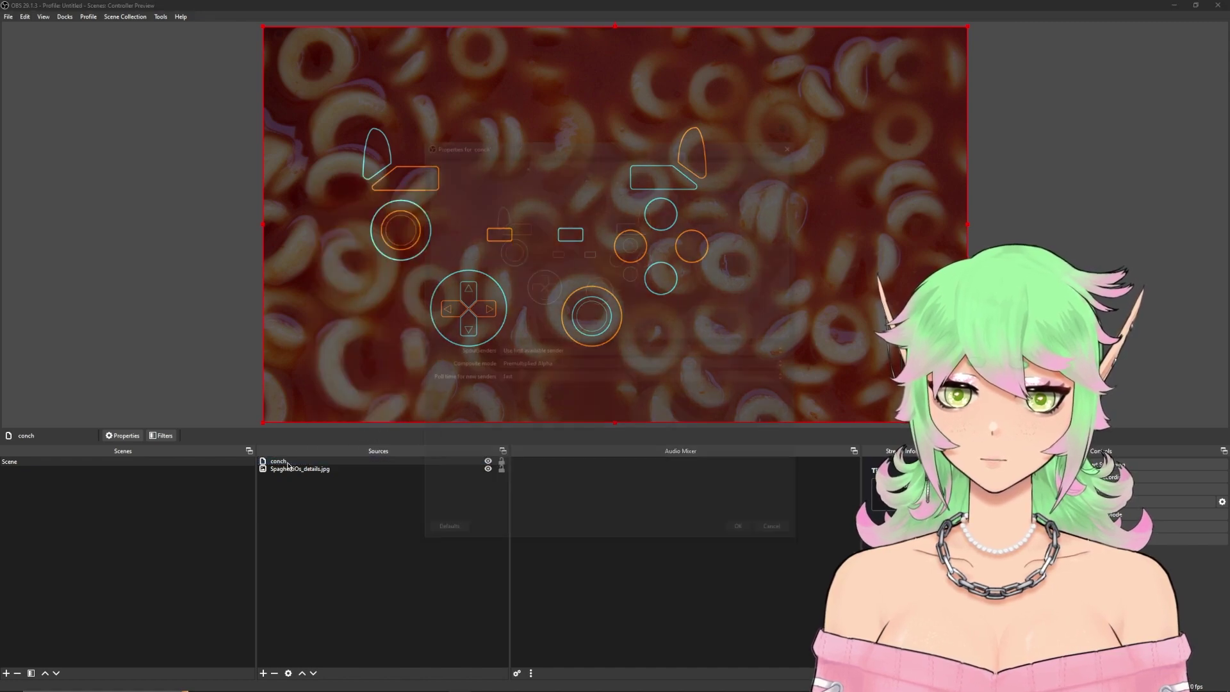
pyautogui.click(423, 408)
pyautogui.click(423, 444)
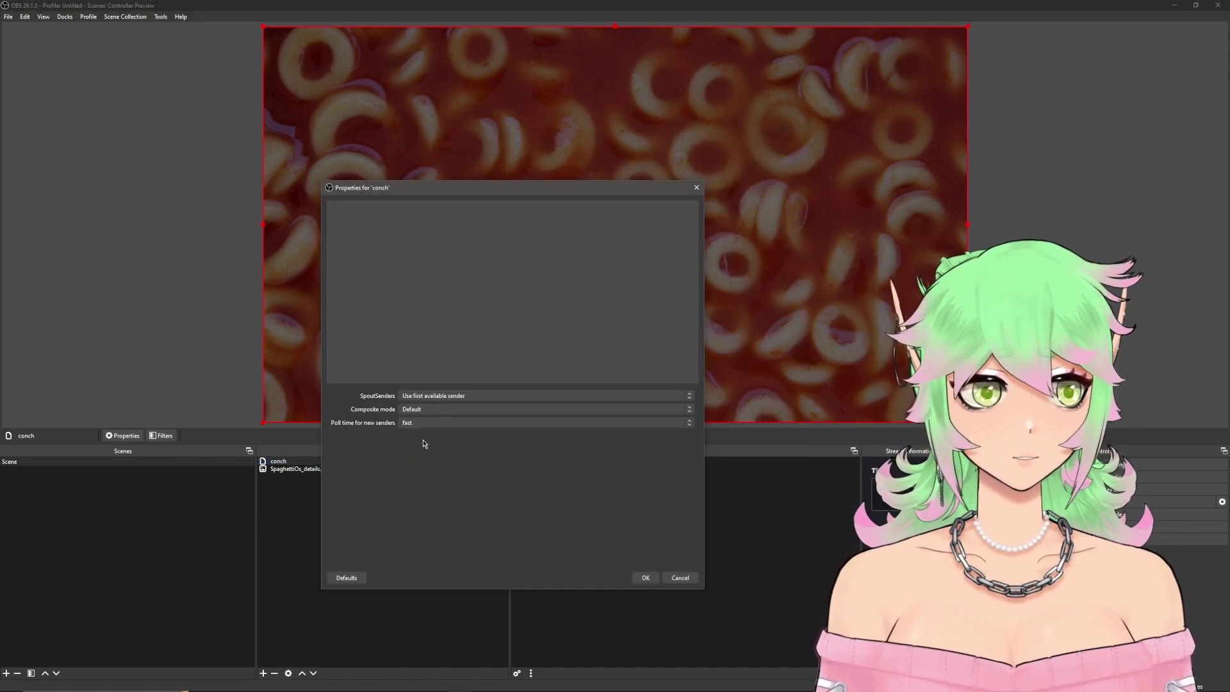
pyautogui.moveTo(564, 189); pyautogui.dragTo(834, 213)
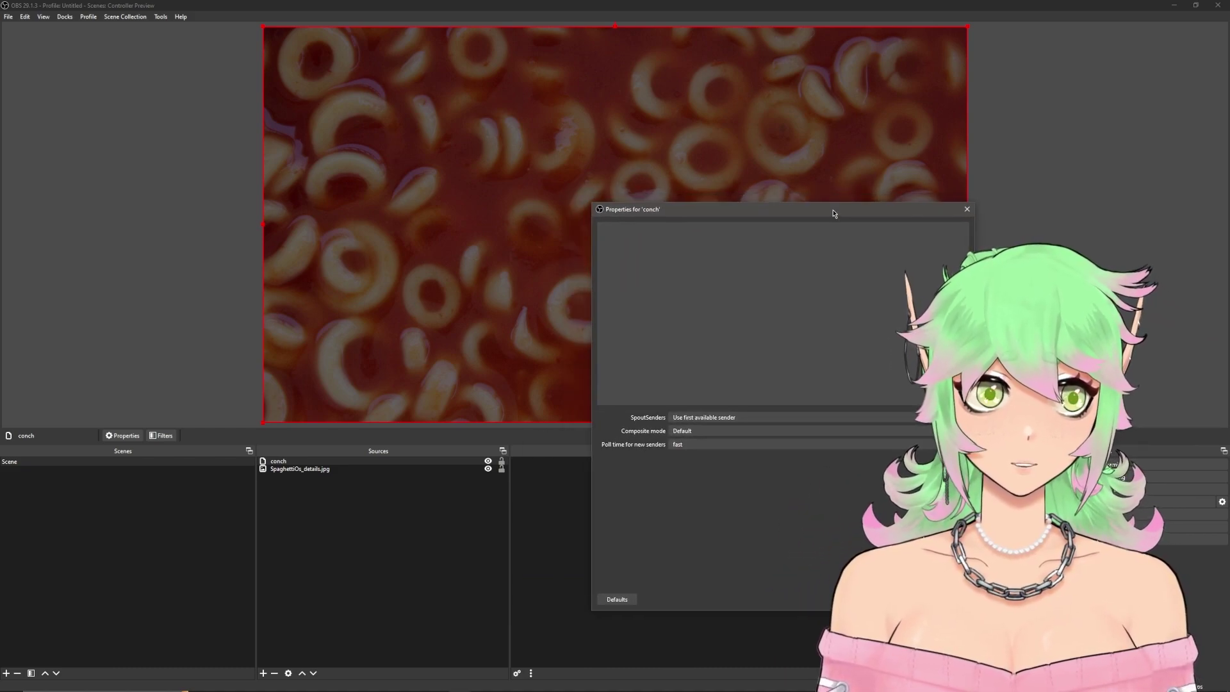